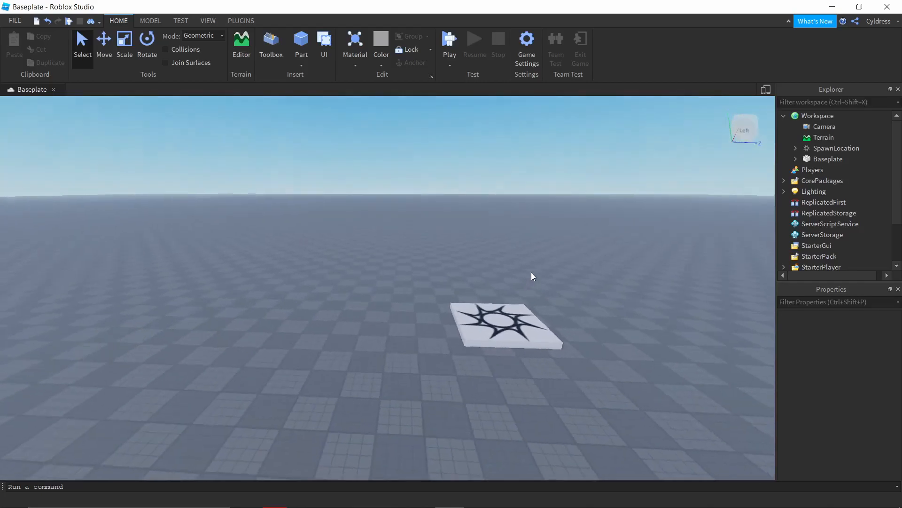
{"action": "key", "text": "a"}
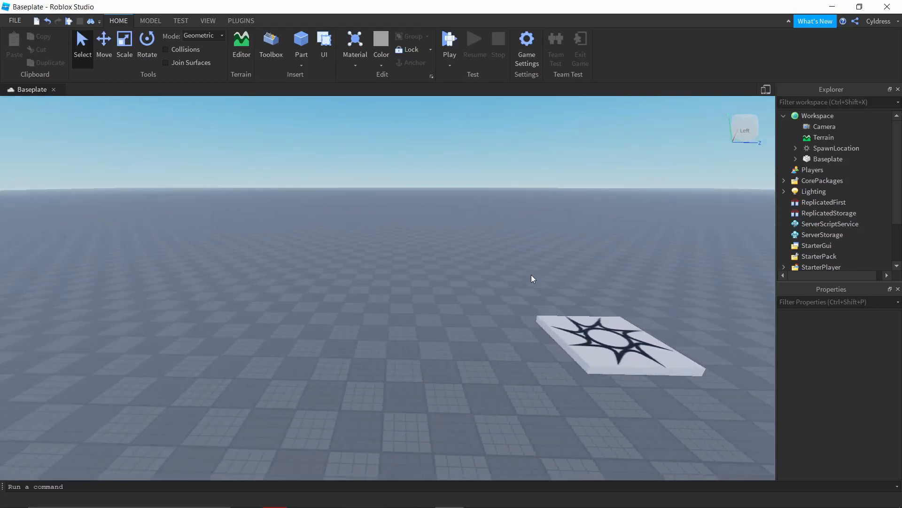
{"action": "scroll", "coordinate": [820, 211], "scroll_direction": "down", "scroll_amount": 2}
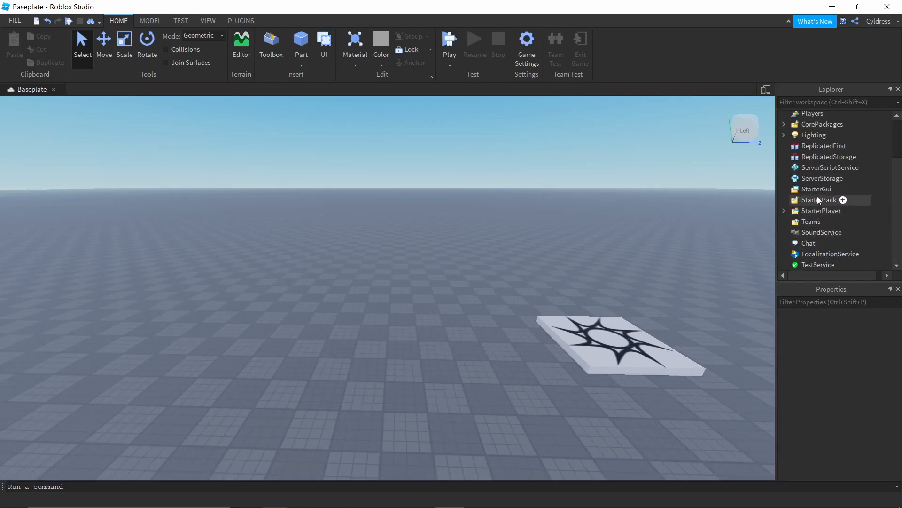
{"action": "scroll", "coordinate": [813, 192], "scroll_direction": "up", "scroll_amount": 2}
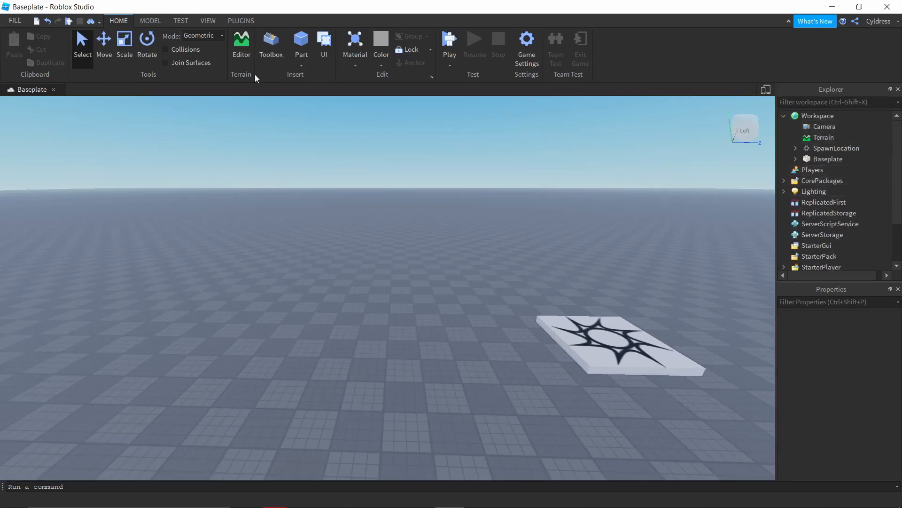
Step: Hide the Explorer and Properties windows and show both of them again
{"action": "left_click", "coordinate": [209, 21]}
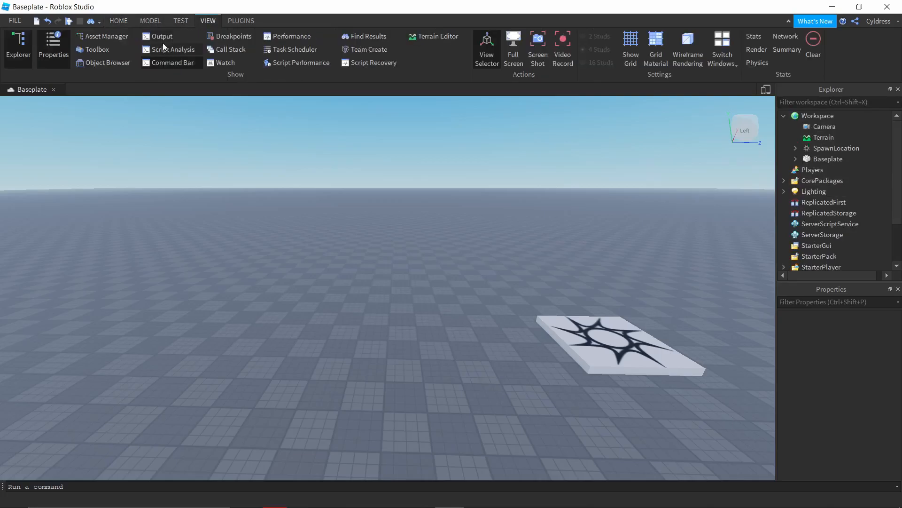
{"action": "left_click", "coordinate": [58, 51]}
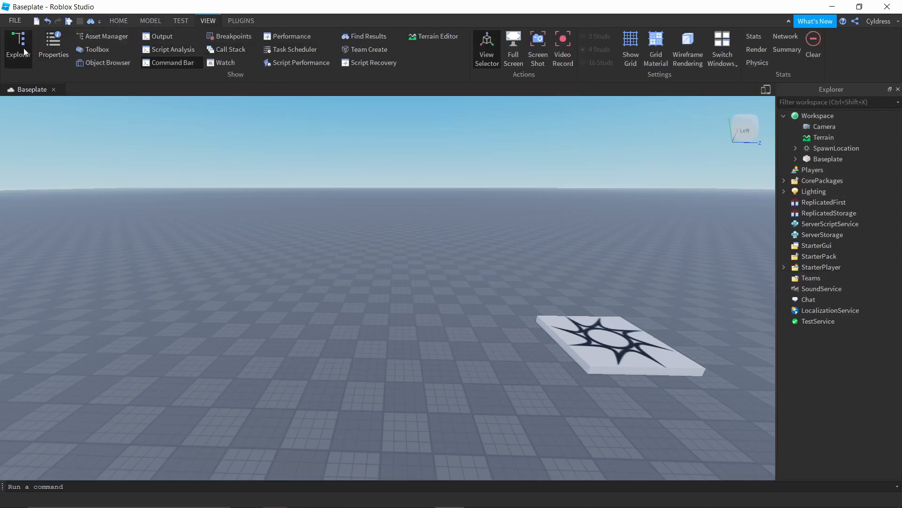
{"action": "left_click", "coordinate": [22, 53]}
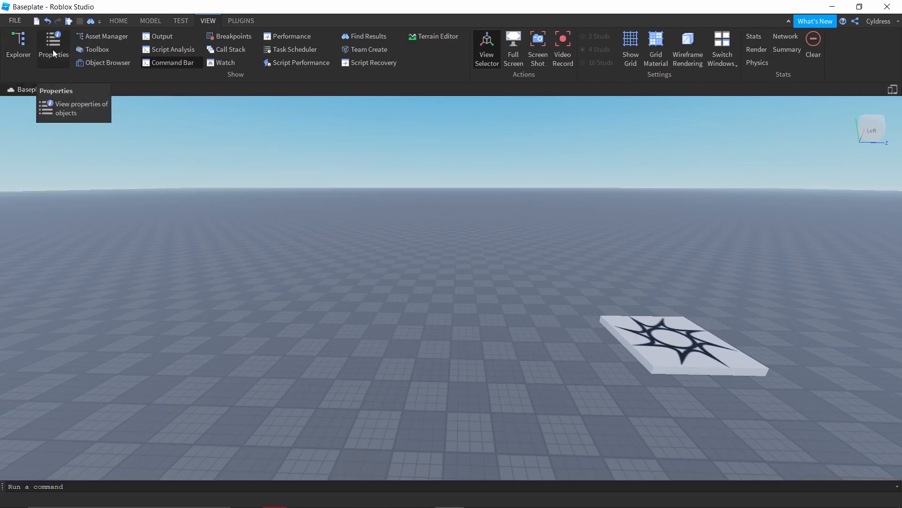
{"action": "left_click", "coordinate": [19, 51]}
{"action": "left_click", "coordinate": [50, 46]}
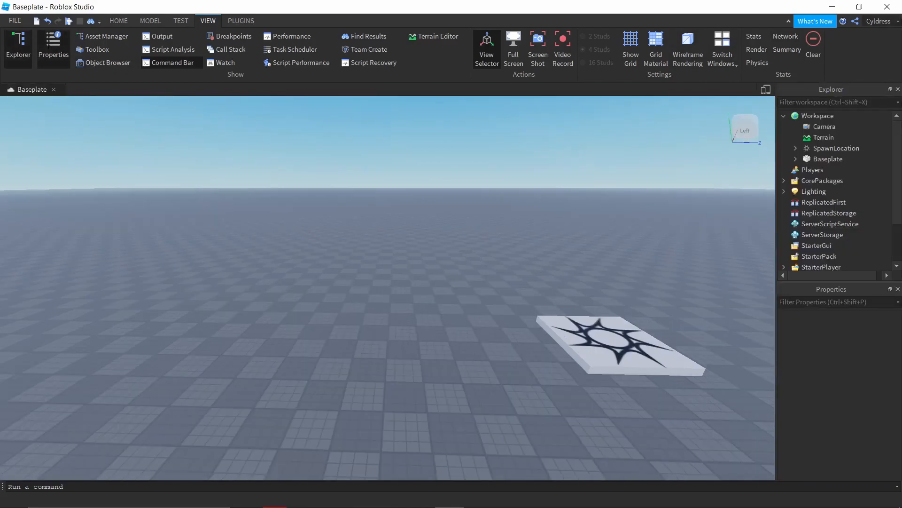
Step: Insert a ScreenGui object into StarterGui
{"action": "mouse_move", "coordinate": [839, 250]}
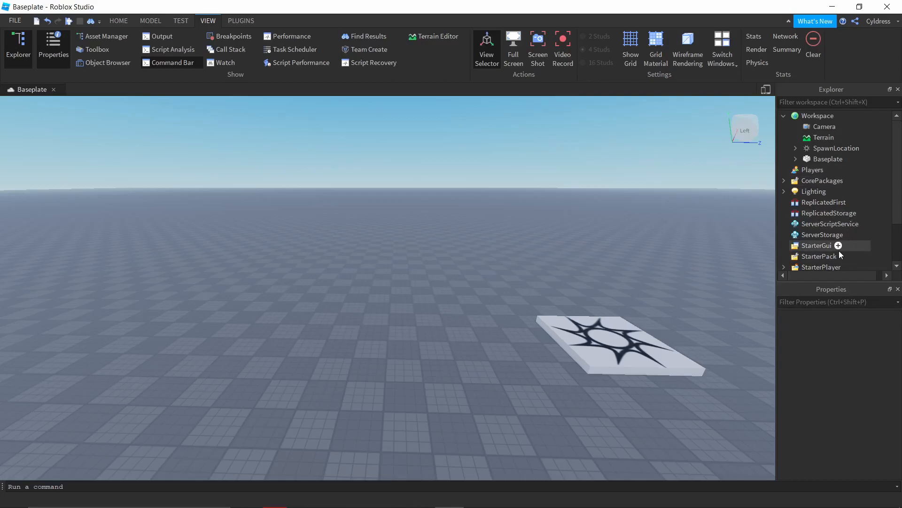
{"action": "left_click", "coordinate": [124, 21]}
{"action": "mouse_move", "coordinate": [846, 132]}
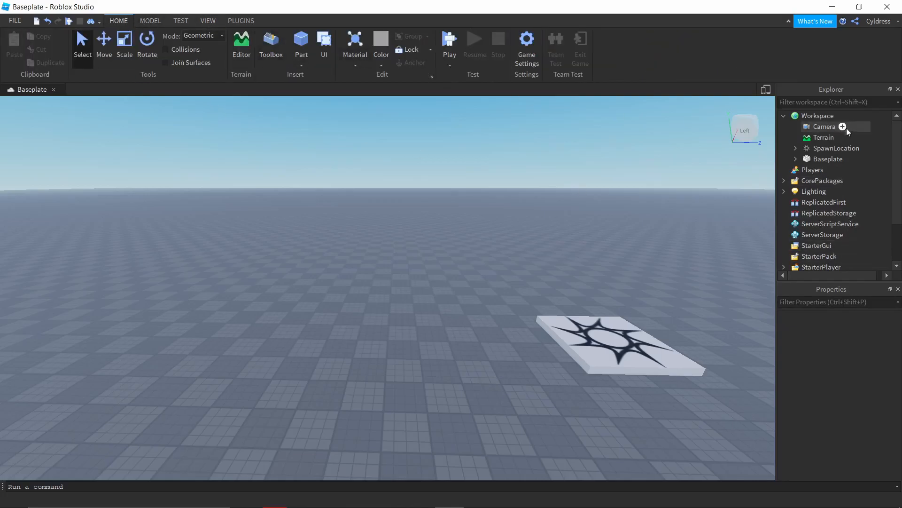
{"action": "scroll", "coordinate": [809, 155], "scroll_direction": "down", "scroll_amount": 1}
{"action": "mouse_move", "coordinate": [809, 214]}
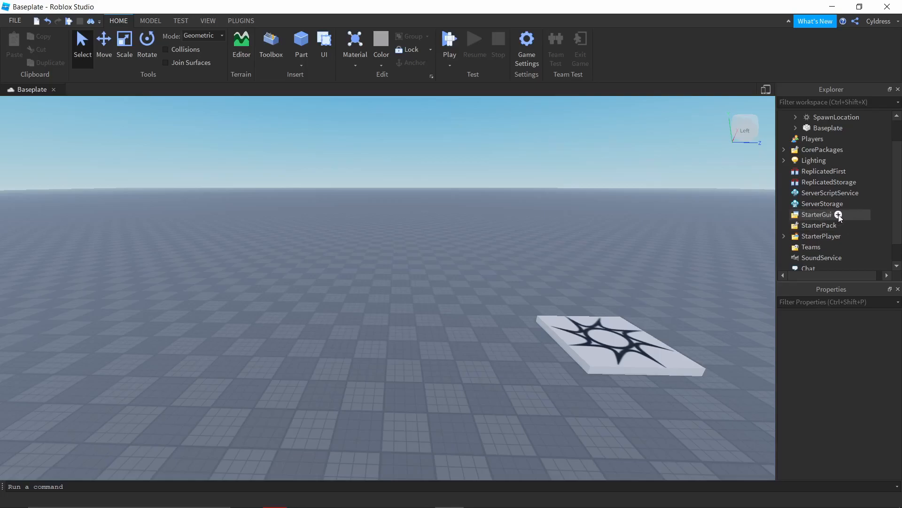
{"action": "left_click", "coordinate": [839, 214]}
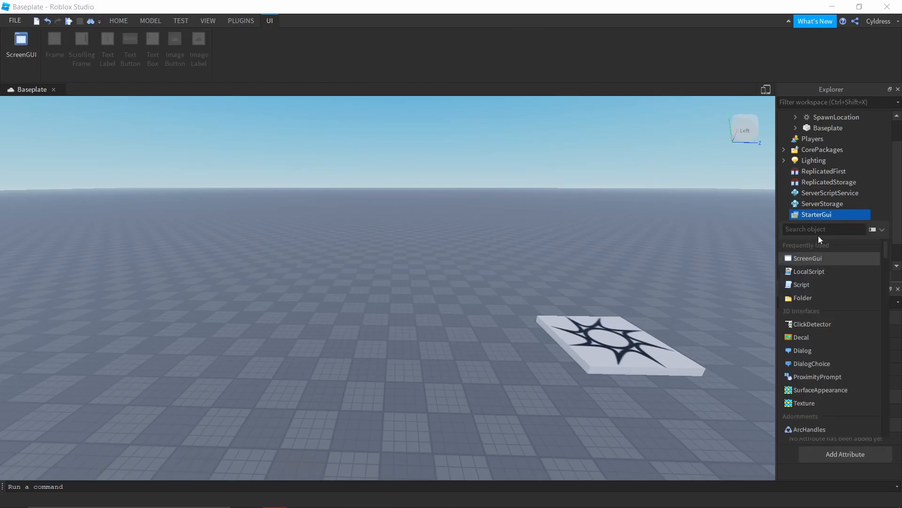
{"action": "type", "text": "scre"}
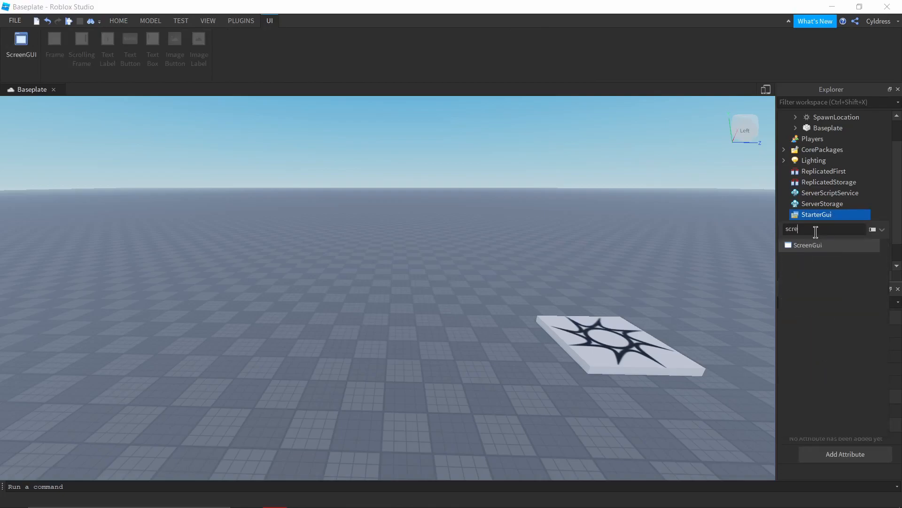
{"action": "left_click", "coordinate": [816, 244]}
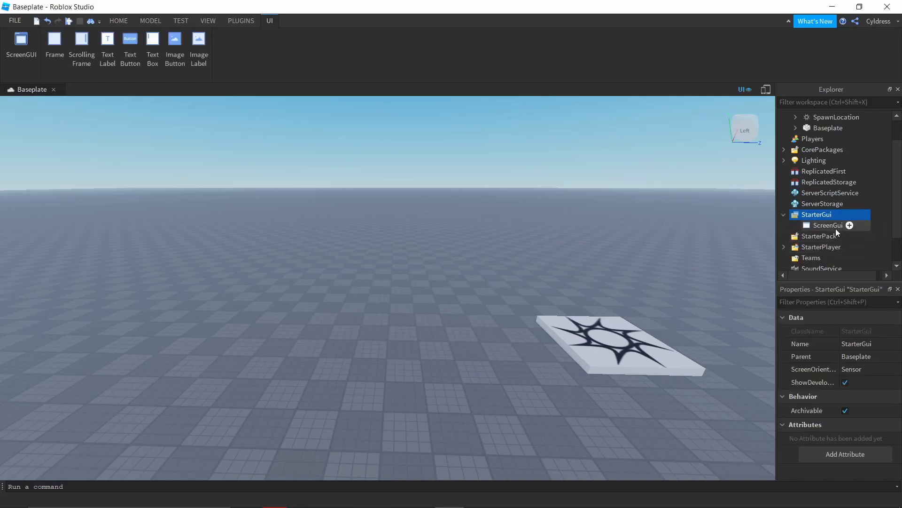
Step: Rename the new ScreenGui under StarterGui as Test
{"action": "left_click", "coordinate": [829, 225]}
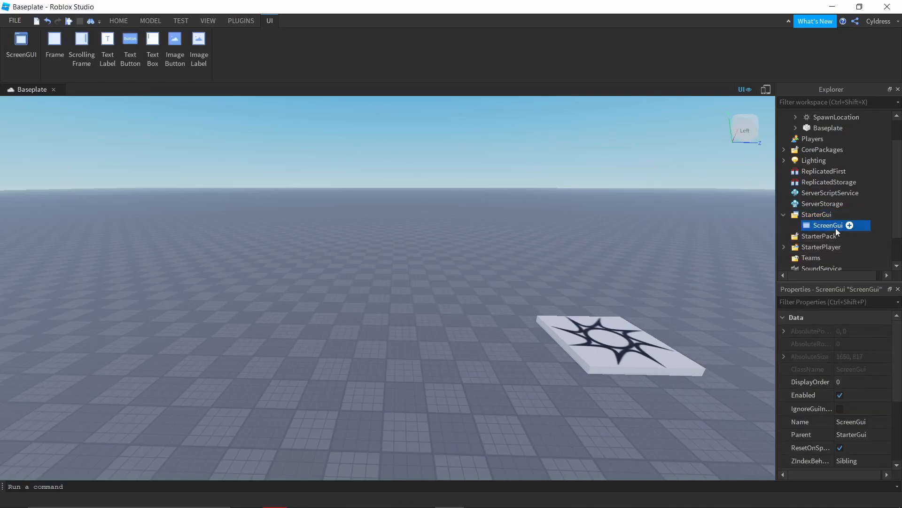
{"action": "type", "text": "Test"}
{"action": "key", "text": "Return"}
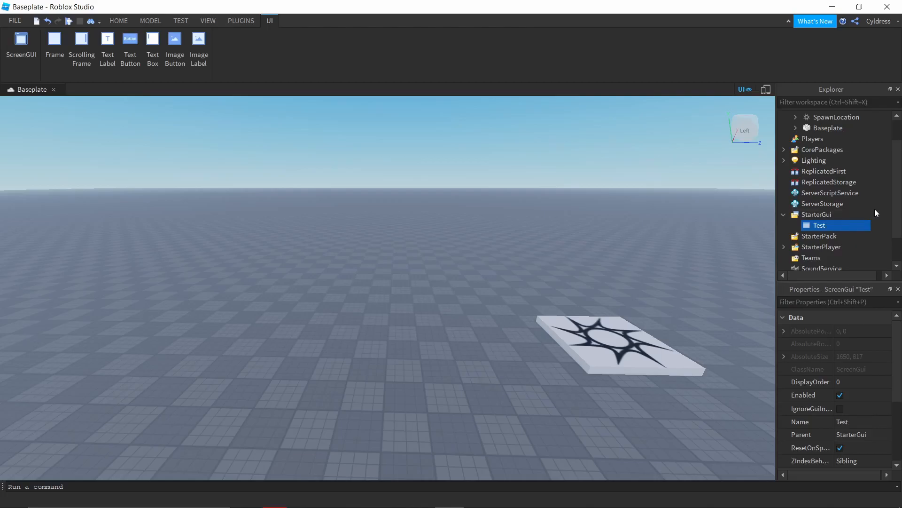
Step: Add a Frame inside the Test ScreenGui and move it to the centre of the viewport, at about 775, 358 pixels
{"action": "left_click", "coordinate": [832, 225]}
{"action": "type", "text": "f"}
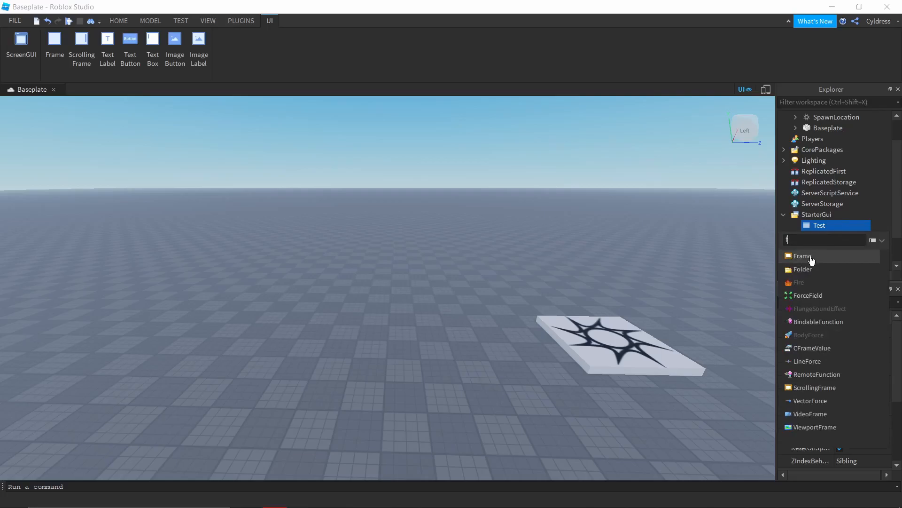
{"action": "left_click", "coordinate": [802, 256]}
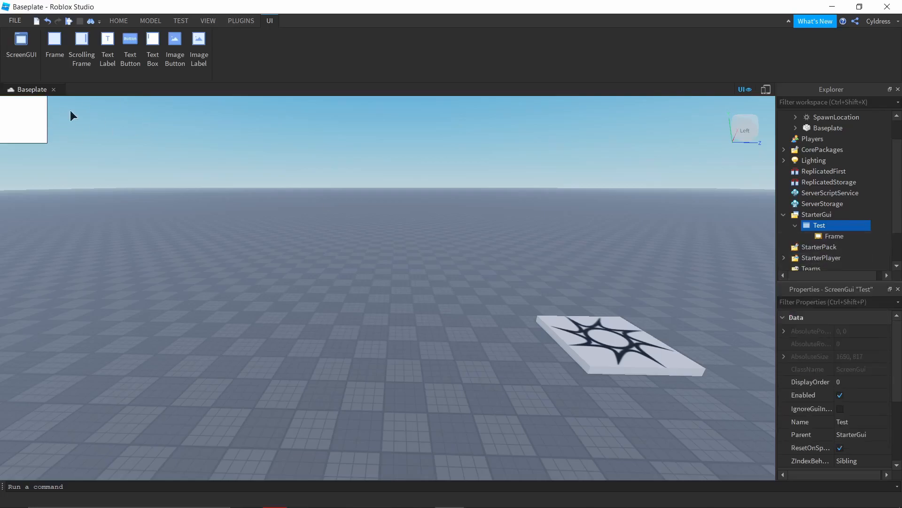
{"action": "left_click_drag", "start_coordinate": [19, 120], "coordinate": [381, 285]}
Step: Playtest the place, walk the character around to check the frame on screen, and stop the test
{"action": "left_click", "coordinate": [69, 21]}
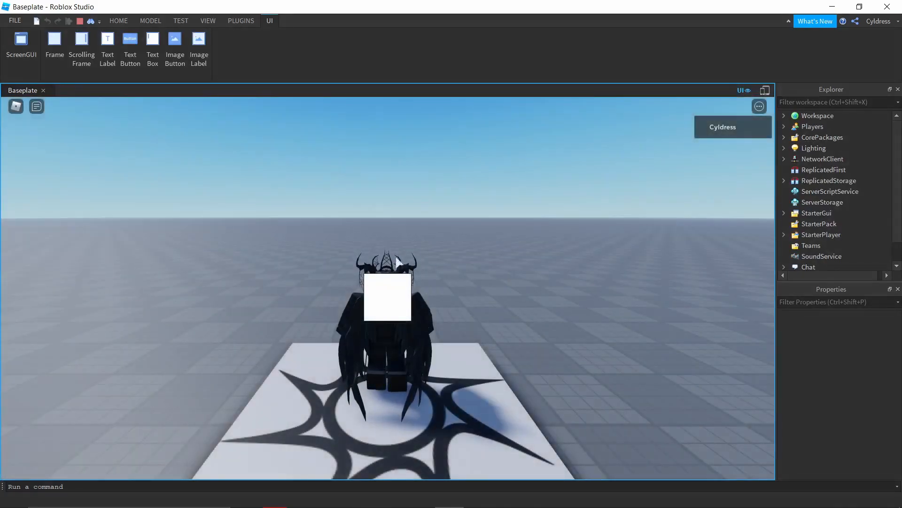
{"action": "key", "text": "w"}
{"action": "key", "text": "a"}
{"action": "key", "text": "s"}
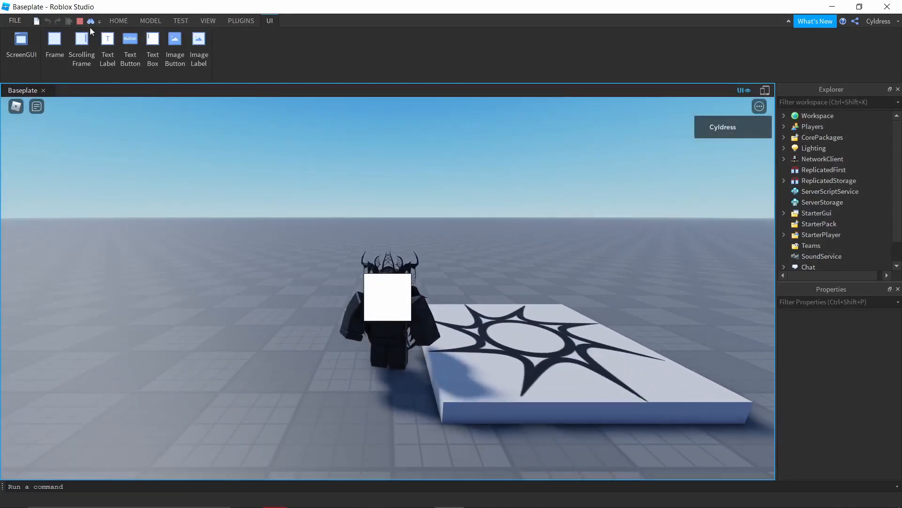
{"action": "left_click", "coordinate": [80, 21]}
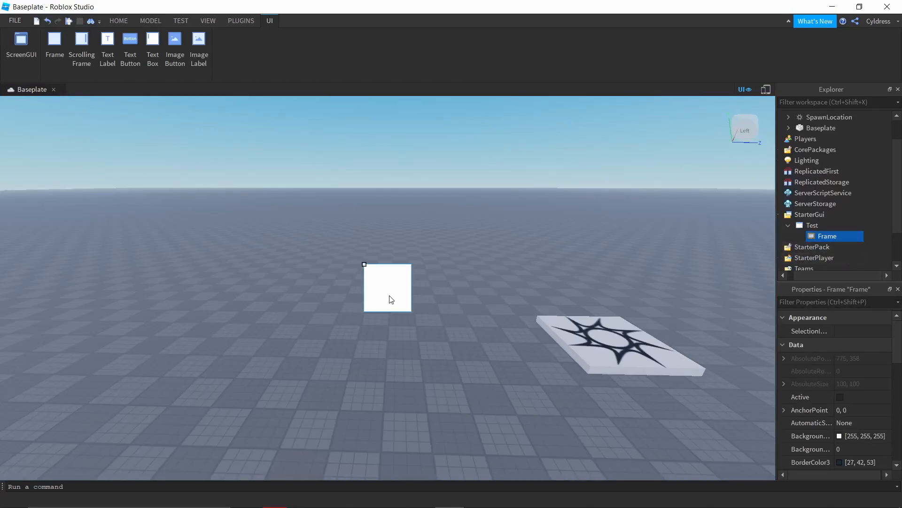
Step: Set the Frame's background color to mint green with RGB values 112, 236, 180
{"action": "left_click", "coordinate": [827, 245]}
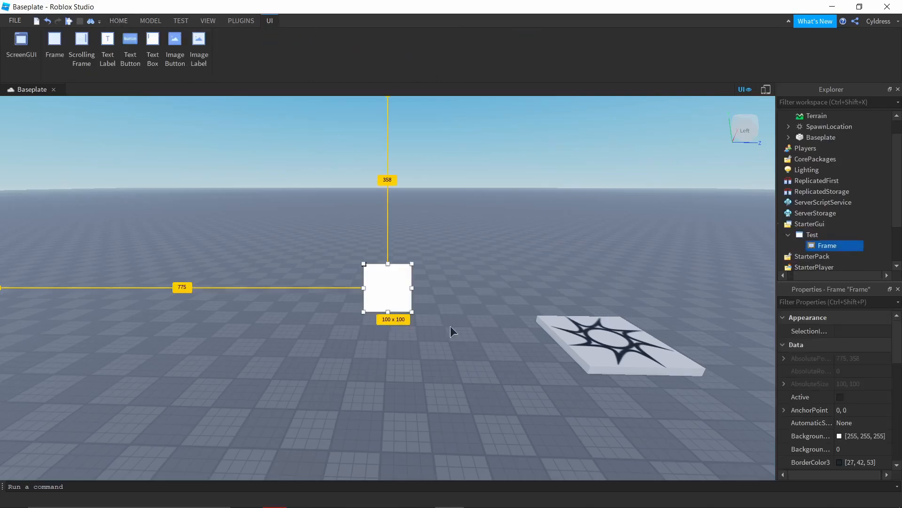
{"action": "scroll", "coordinate": [859, 384], "scroll_direction": "down", "scroll_amount": 6}
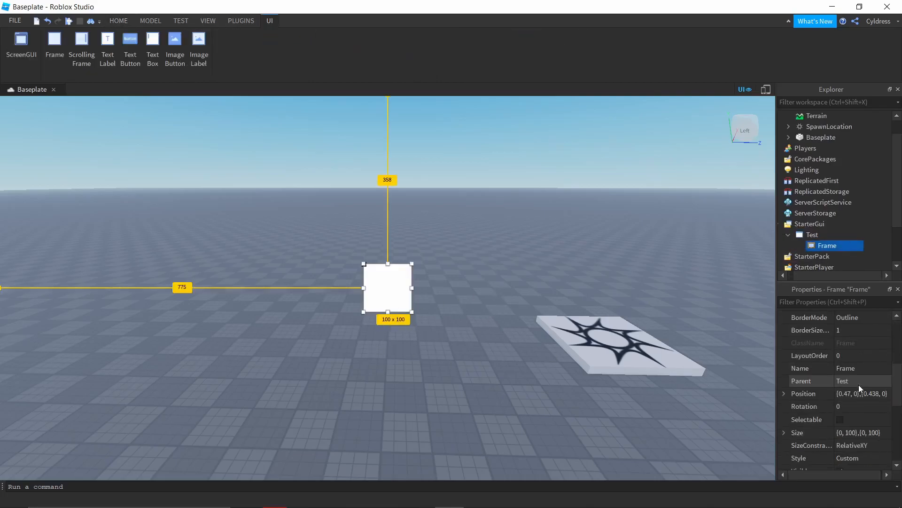
{"action": "scroll", "coordinate": [856, 381], "scroll_direction": "up", "scroll_amount": 5}
{"action": "scroll", "coordinate": [853, 380], "scroll_direction": "down", "scroll_amount": 2}
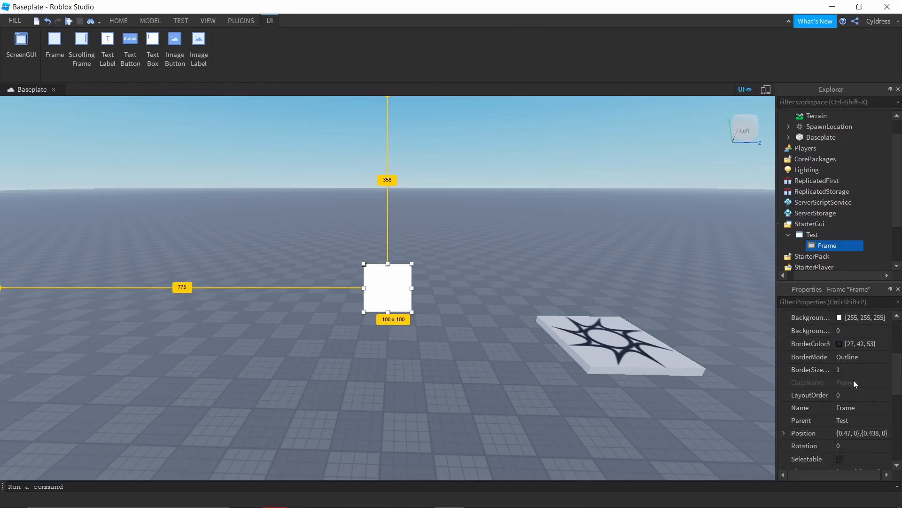
{"action": "scroll", "coordinate": [854, 380], "scroll_direction": "up", "scroll_amount": 5}
{"action": "scroll", "coordinate": [853, 380], "scroll_direction": "down", "scroll_amount": 2}
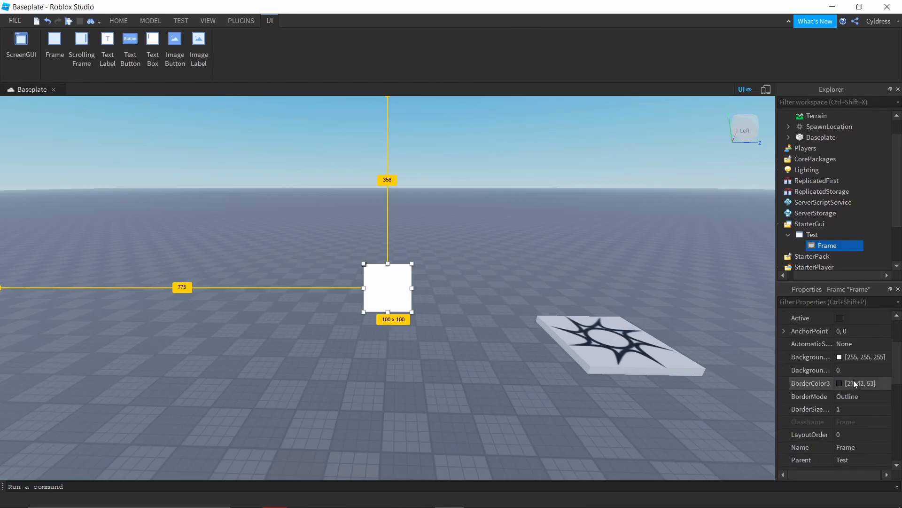
{"action": "left_click", "coordinate": [797, 356]}
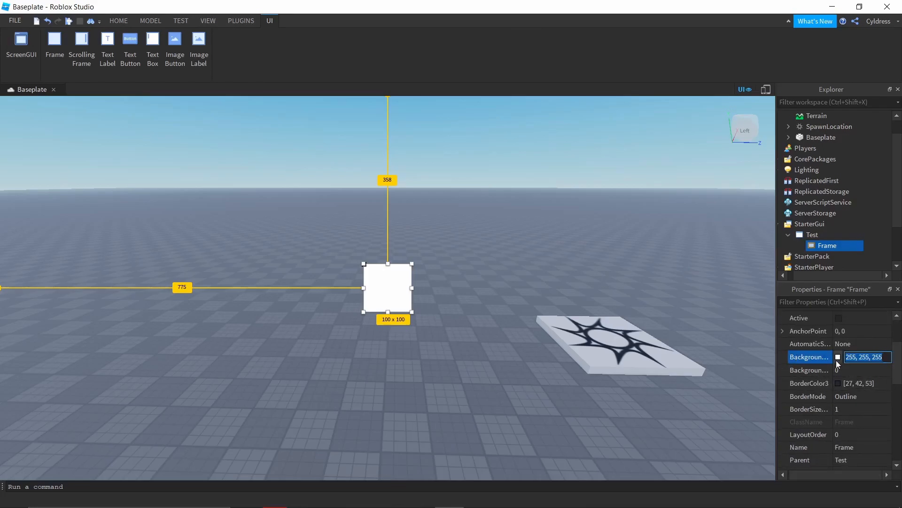
{"action": "left_click", "coordinate": [839, 357]}
{"action": "left_click_drag", "start_coordinate": [457, 157], "coordinate": [644, 141]}
{"action": "left_click", "coordinate": [536, 222]}
{"action": "left_click", "coordinate": [537, 189]}
{"action": "left_click", "coordinate": [563, 168]}
{"action": "left_click", "coordinate": [598, 169]}
{"action": "left_click", "coordinate": [602, 188]}
{"action": "left_click", "coordinate": [615, 211]}
{"action": "left_click", "coordinate": [656, 196]}
{"action": "left_click", "coordinate": [705, 199]}
{"action": "left_click", "coordinate": [664, 207]}
{"action": "left_click", "coordinate": [742, 180]}
{"action": "left_click_drag", "start_coordinate": [742, 183], "coordinate": [745, 161]}
{"action": "left_click_drag", "start_coordinate": [666, 205], "coordinate": [689, 198]}
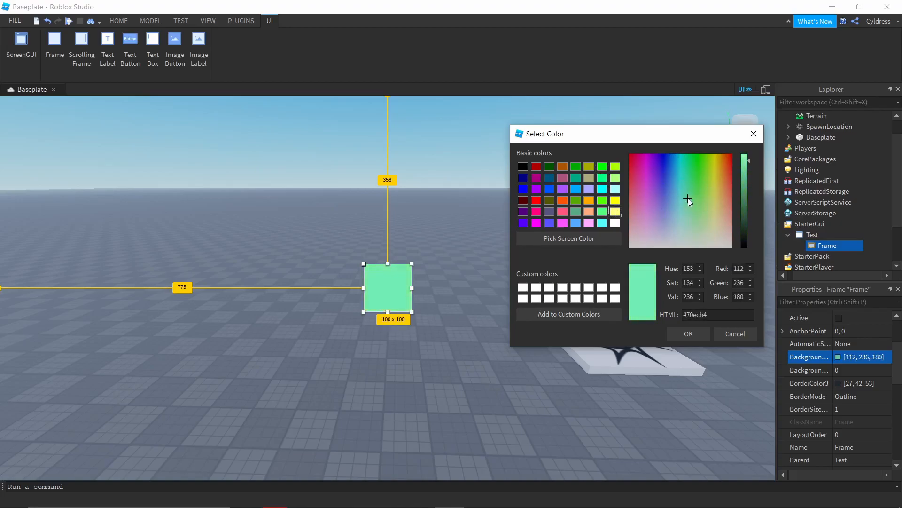
{"action": "left_click", "coordinate": [702, 334]}
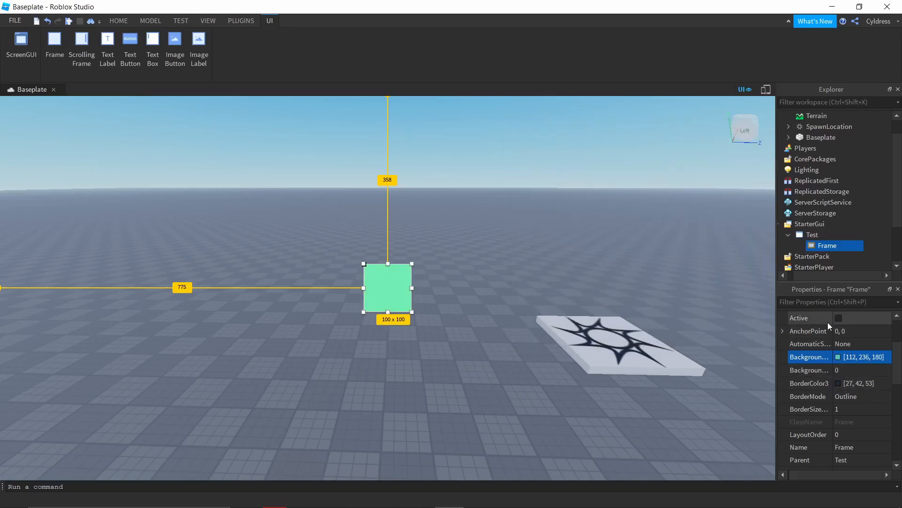
Step: Try a background transparency of 0.5 on the Frame and reset it to 0
{"action": "scroll", "coordinate": [828, 323], "scroll_direction": "down", "scroll_amount": 1}
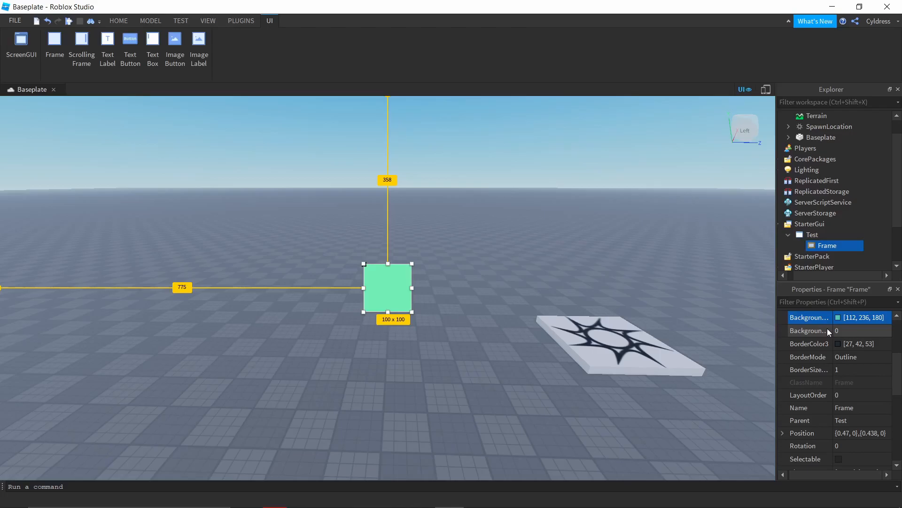
{"action": "left_click", "coordinate": [817, 334]}
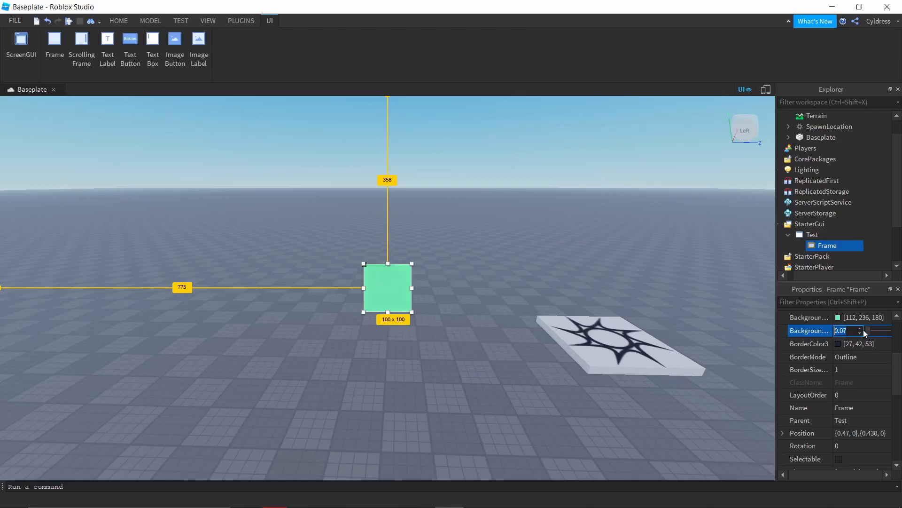
{"action": "type", "text": "005"}
{"action": "key", "text": "Return"}
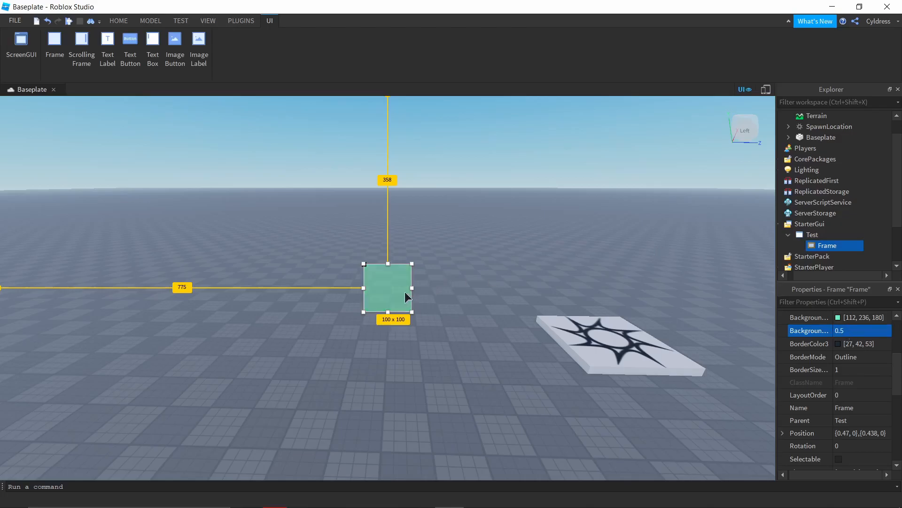
{"action": "left_click", "coordinate": [867, 331]}
{"action": "key", "text": "BackSpace"}
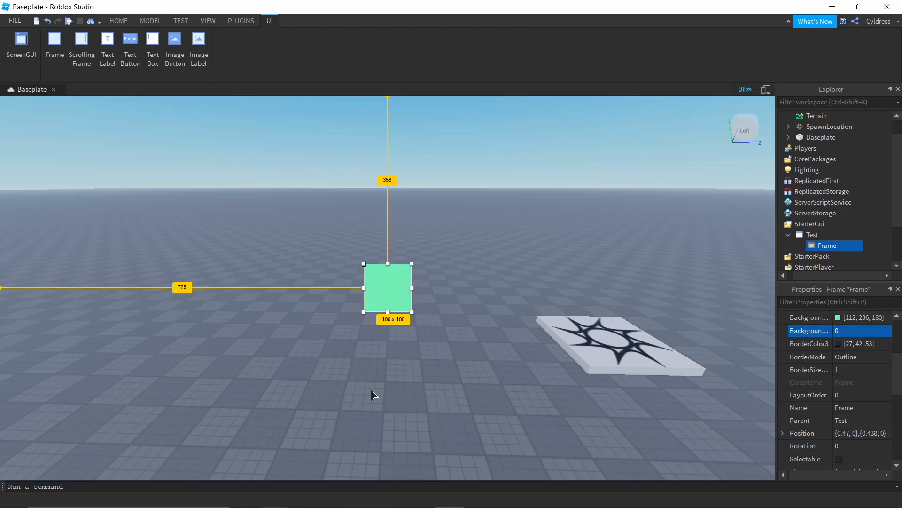
Step: Set the Frame's background transparency to 0.5 and deselect the Frame
{"action": "left_click", "coordinate": [858, 330]}
{"action": "key", "text": "BackSpace"}
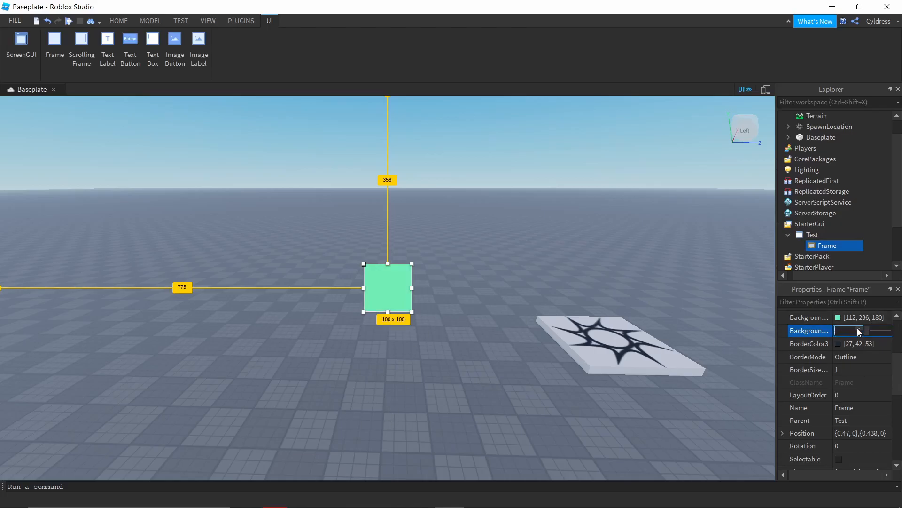
{"action": "type", "text": "0.5"}
{"action": "key", "text": "Return"}
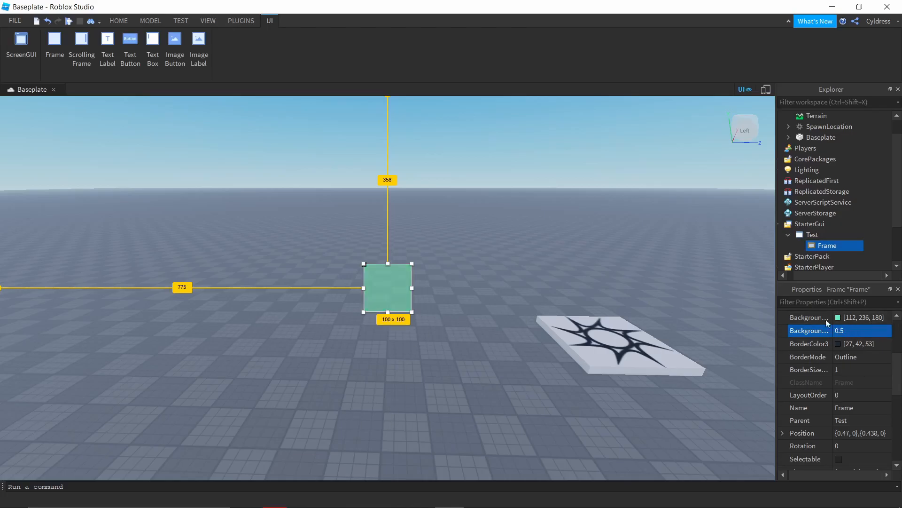
{"action": "left_click", "coordinate": [504, 259]}
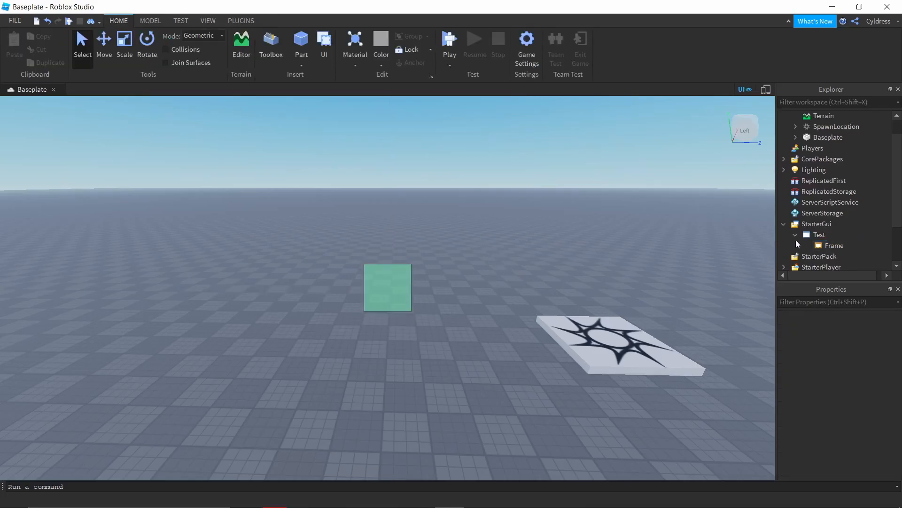
{"action": "left_click", "coordinate": [809, 243]}
{"action": "scroll", "coordinate": [850, 326], "scroll_direction": "down", "scroll_amount": 3}
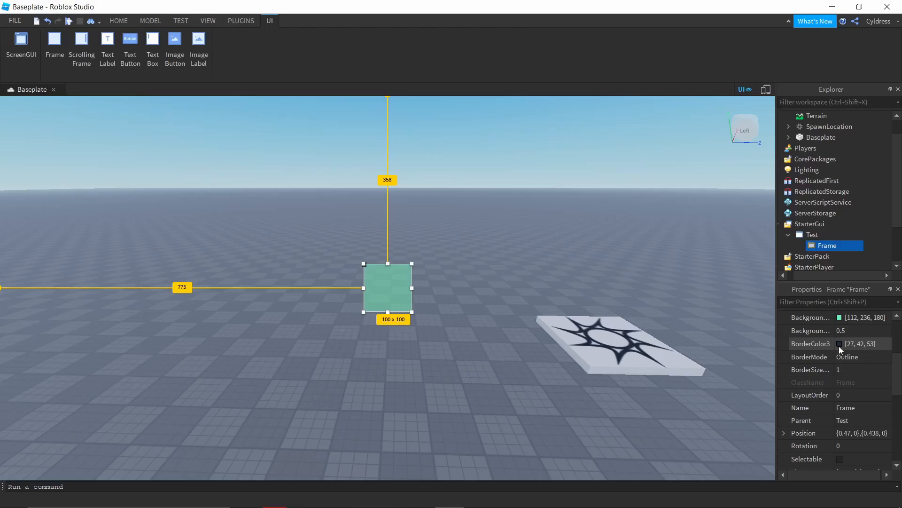
{"action": "left_click", "coordinate": [839, 346]}
{"action": "left_click", "coordinate": [568, 150]}
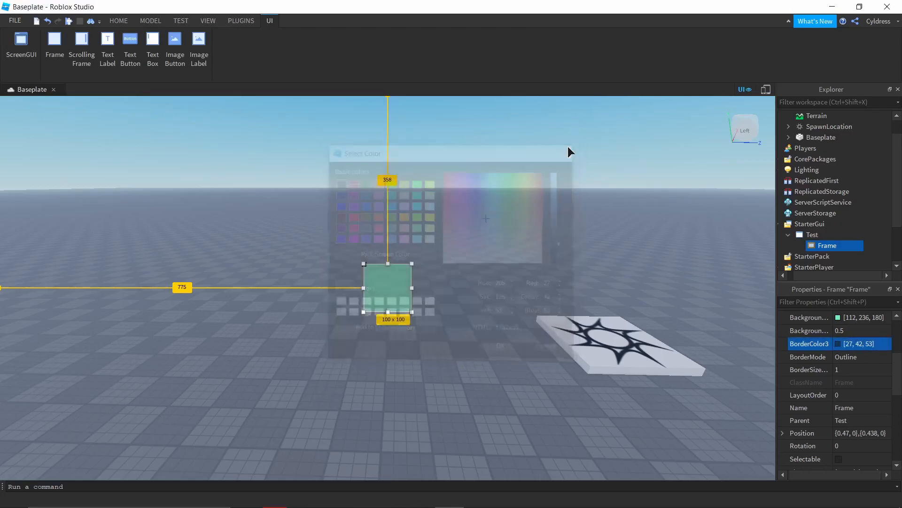
{"action": "left_click", "coordinate": [358, 258]}
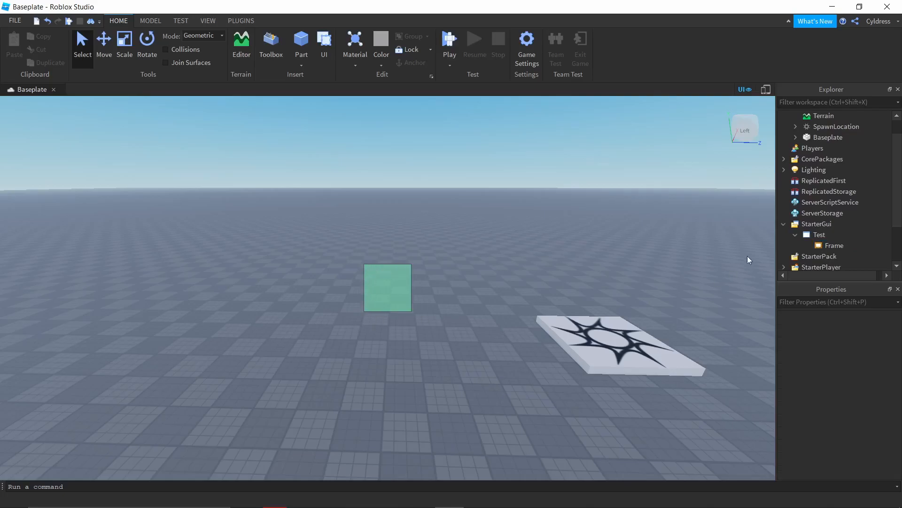
Step: Set the Frame's BorderMode to Middle and deselect the Frame to view the border
{"action": "left_click", "coordinate": [838, 246]}
{"action": "scroll", "coordinate": [848, 398], "scroll_direction": "down", "scroll_amount": 3}
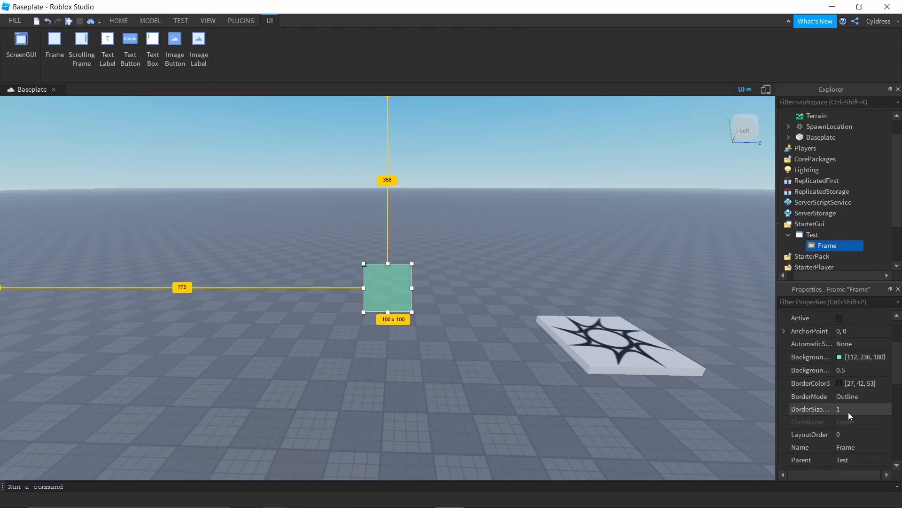
{"action": "left_click", "coordinate": [805, 396]}
{"action": "left_click", "coordinate": [858, 396]}
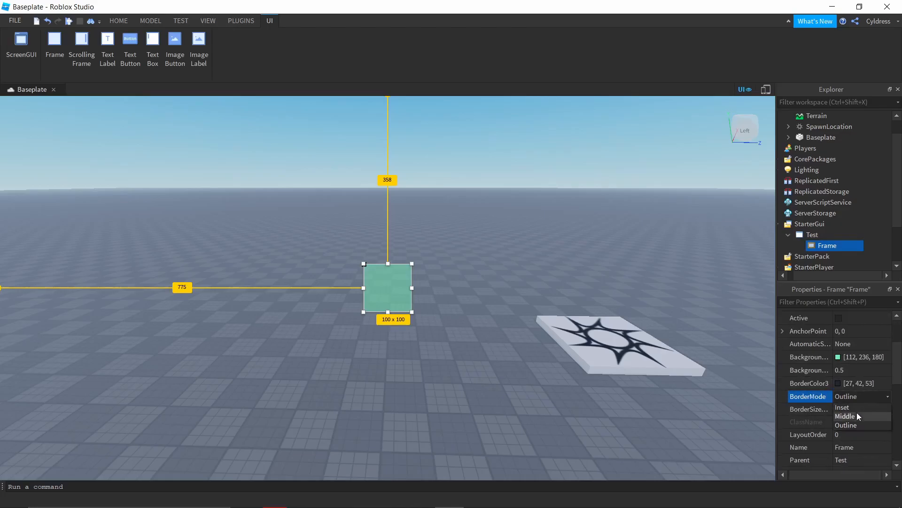
{"action": "left_click", "coordinate": [852, 416]}
{"action": "left_click", "coordinate": [502, 338]}
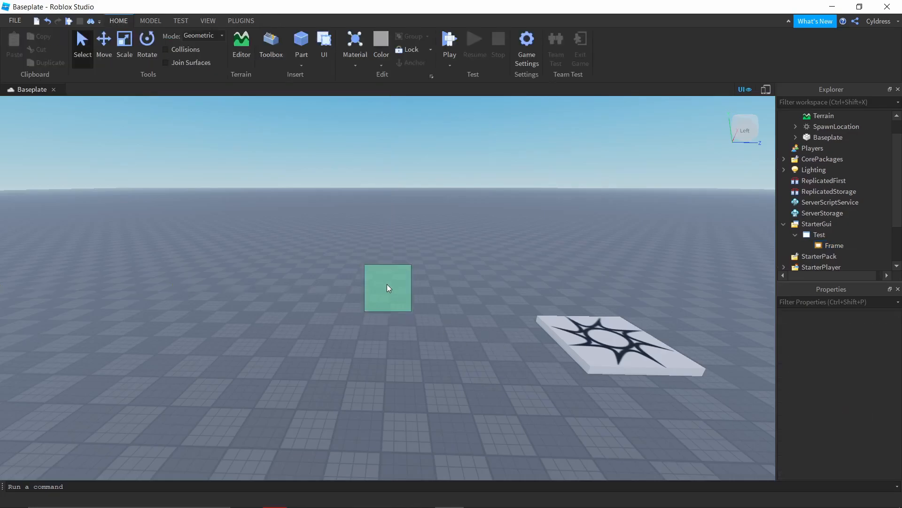
Step: Change the Frame's BorderMode to Inset and deselect the Frame to view the border
{"action": "left_click", "coordinate": [834, 245]}
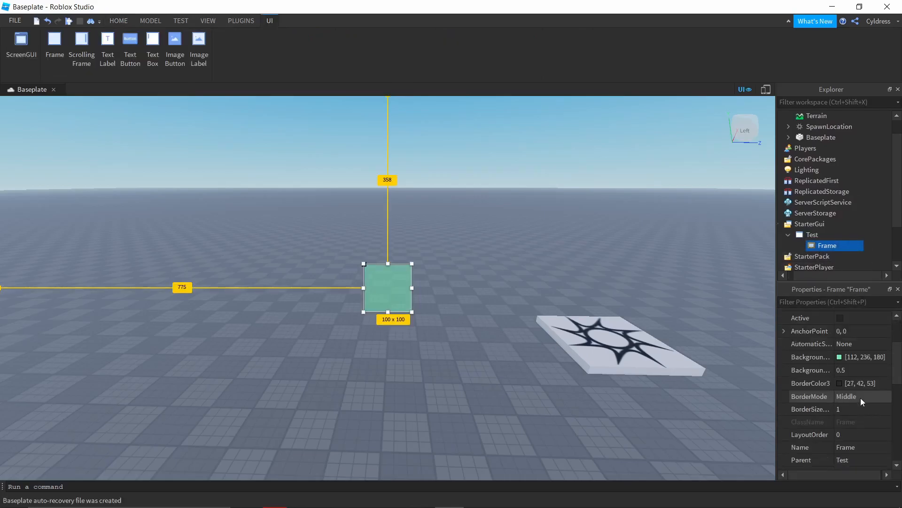
{"action": "left_click", "coordinate": [861, 395]}
{"action": "left_click", "coordinate": [853, 396]}
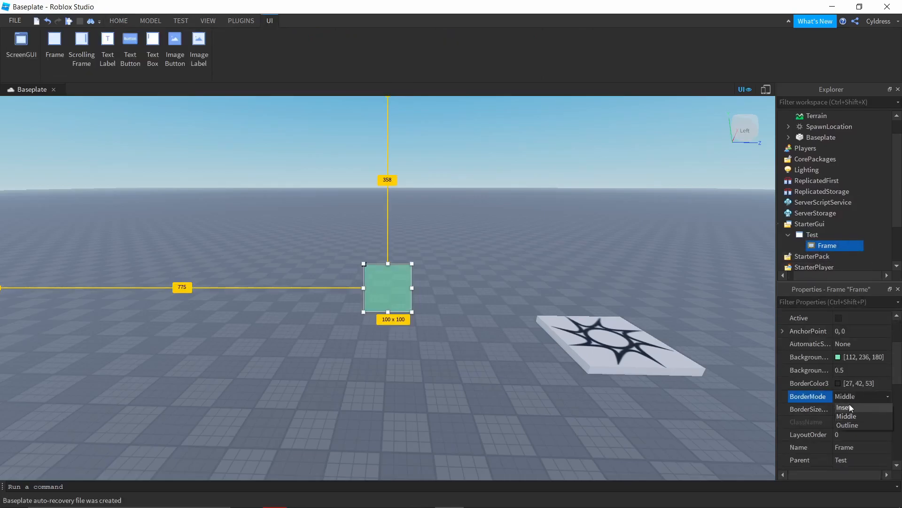
{"action": "left_click", "coordinate": [839, 408]}
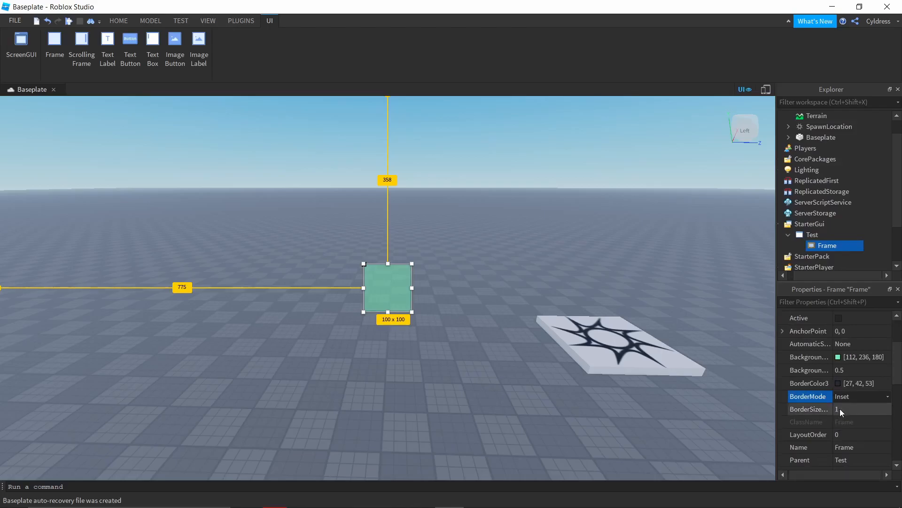
{"action": "left_click", "coordinate": [532, 391]}
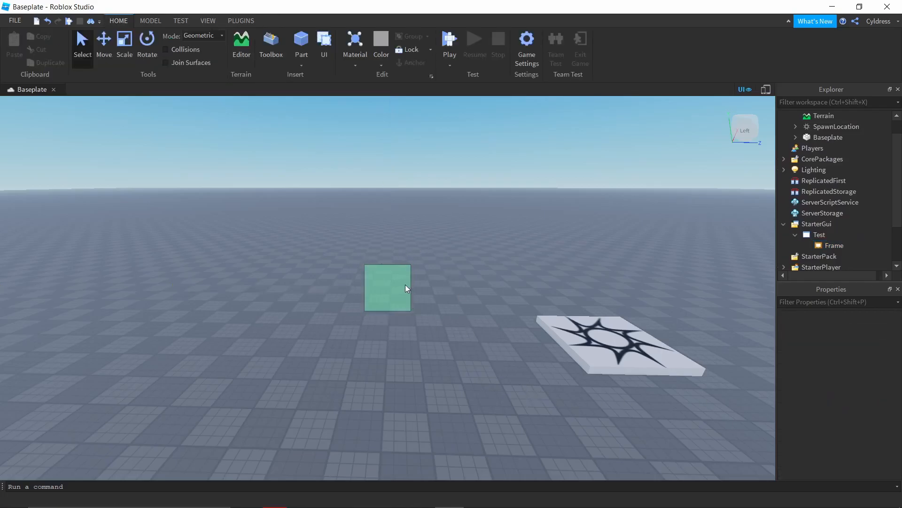
Step: Return the Frame's BorderMode to Outline and deselect the Frame
{"action": "left_click", "coordinate": [818, 245]}
{"action": "scroll", "coordinate": [860, 414], "scroll_direction": "down", "scroll_amount": 3}
{"action": "left_click", "coordinate": [851, 395]}
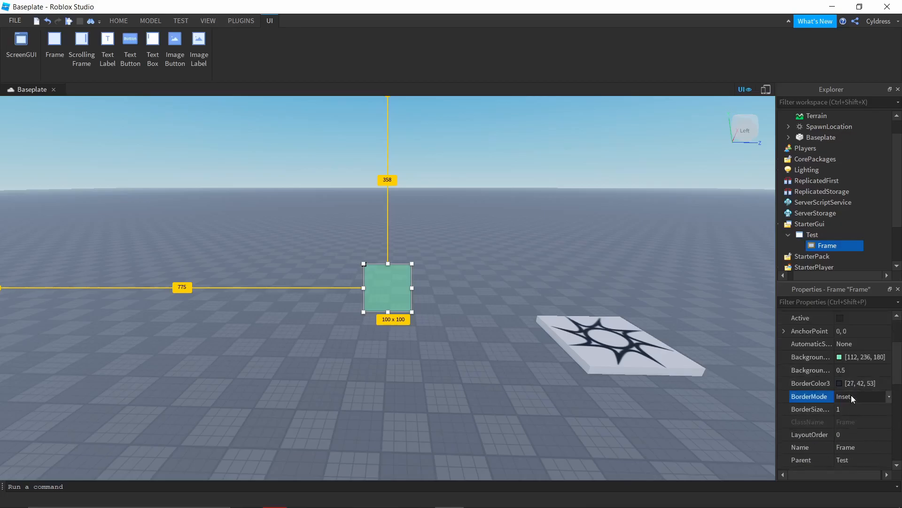
{"action": "left_click", "coordinate": [850, 396]}
{"action": "left_click", "coordinate": [853, 426]}
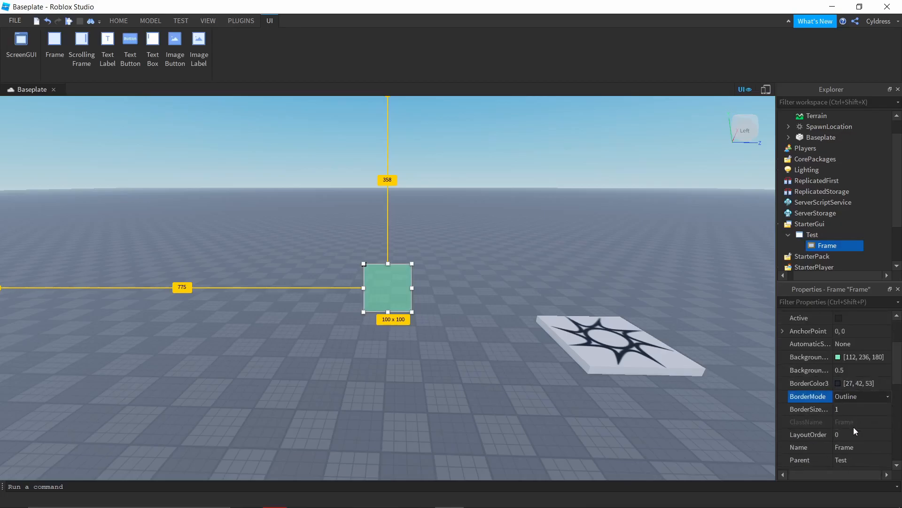
{"action": "left_click", "coordinate": [452, 218]}
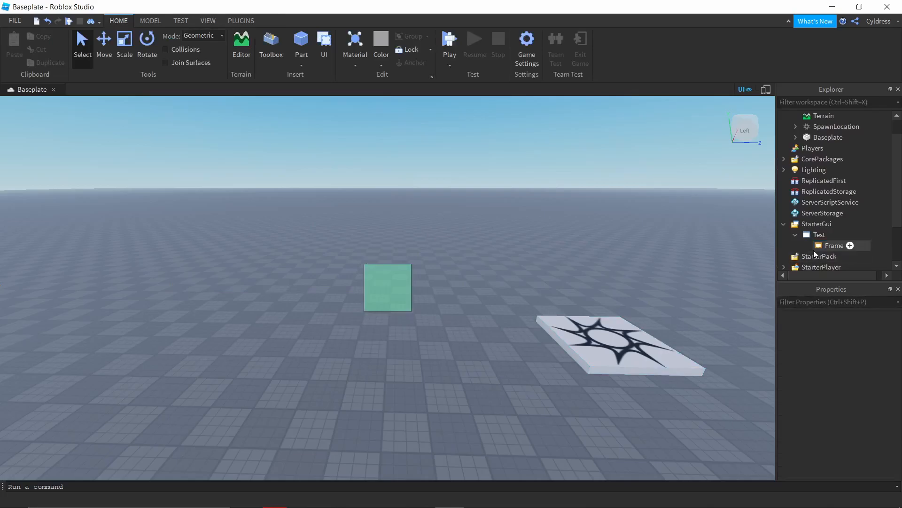
Step: Set the Frame's border size to 4 pixels and deselect the Frame
{"action": "left_click", "coordinate": [845, 245]}
{"action": "scroll", "coordinate": [841, 376], "scroll_direction": "down", "scroll_amount": 3}
{"action": "left_click", "coordinate": [853, 409]}
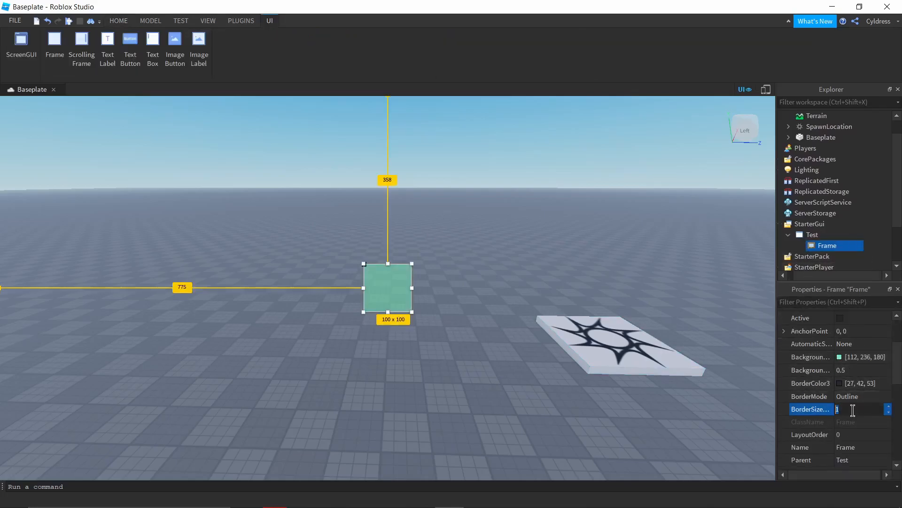
{"action": "type", "text": "4"}
{"action": "key", "text": "Return"}
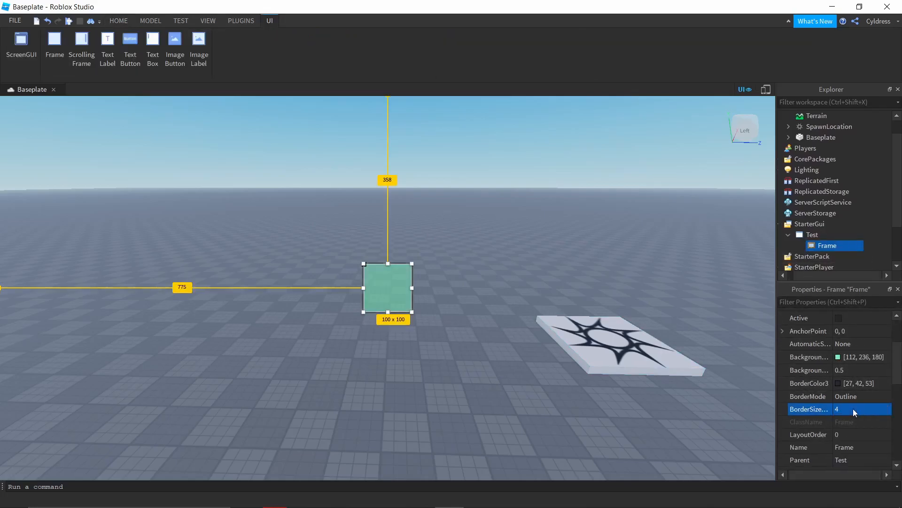
{"action": "left_click", "coordinate": [405, 326]}
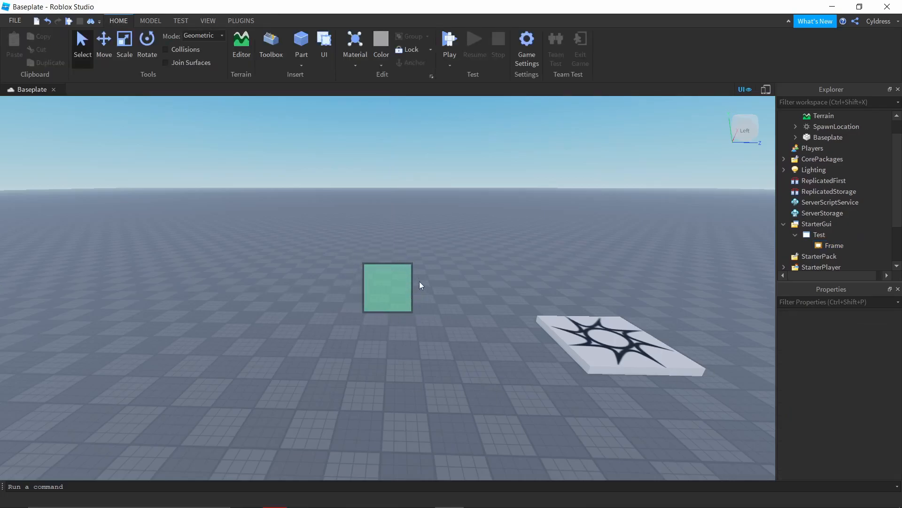
{"action": "left_click", "coordinate": [827, 246]}
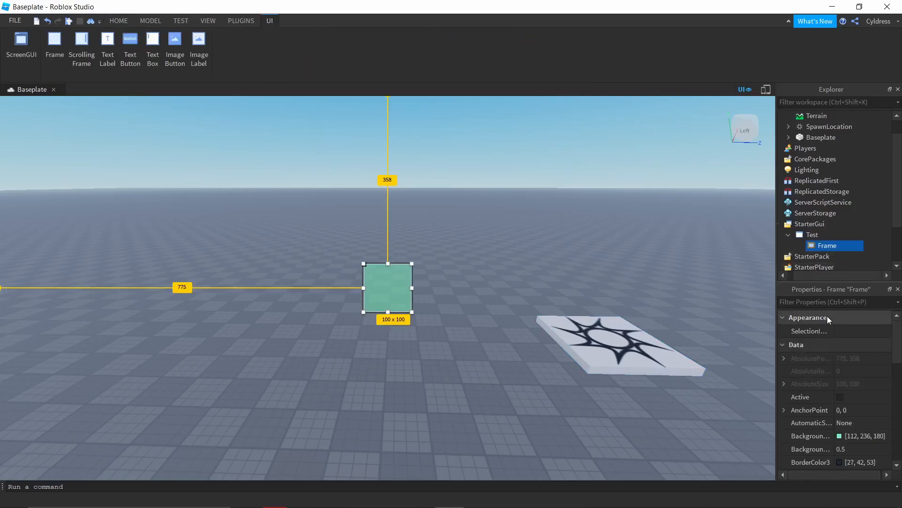
{"action": "scroll", "coordinate": [830, 324], "scroll_direction": "down", "scroll_amount": 2}
{"action": "scroll", "coordinate": [840, 361], "scroll_direction": "up", "scroll_amount": 1}
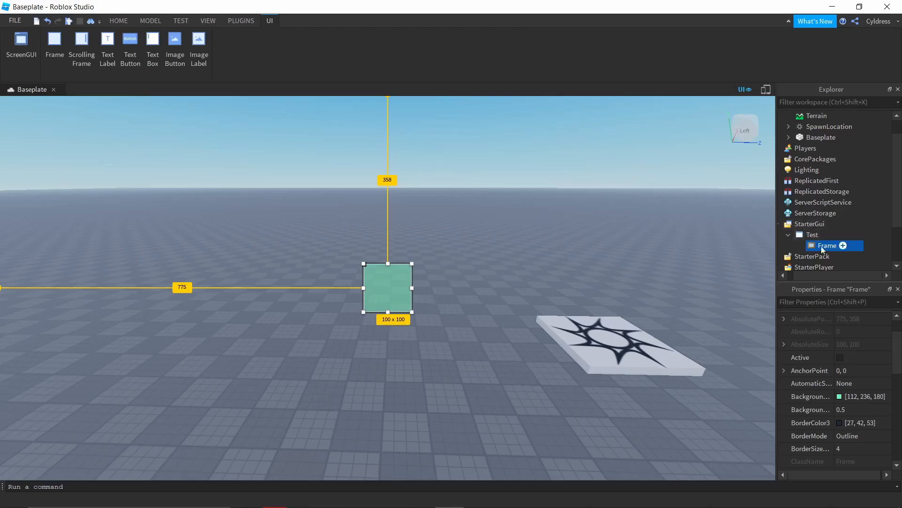
{"action": "left_click", "coordinate": [857, 246]}
{"action": "left_click", "coordinate": [693, 267]}
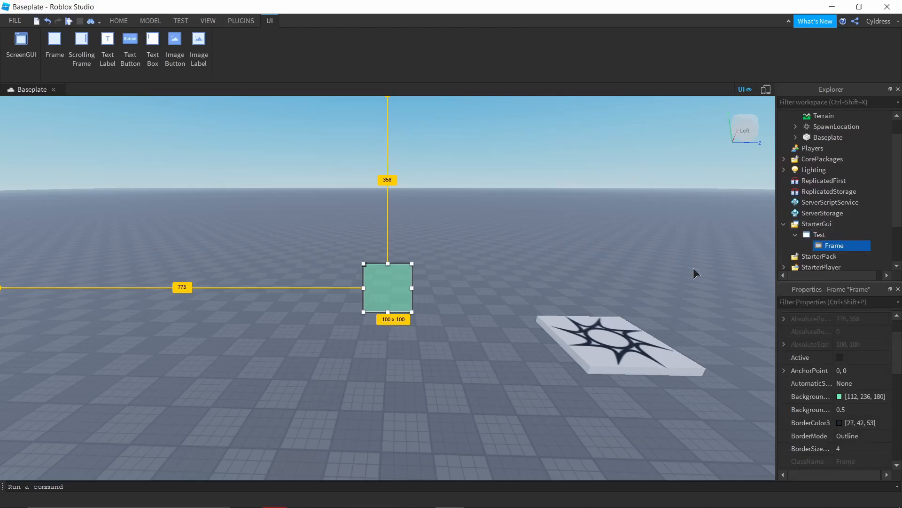
Step: Move the Frame horizontally to the left edge of the viewport, at about {0.012, 0},{0.438, 0}
{"action": "left_click", "coordinate": [826, 247]}
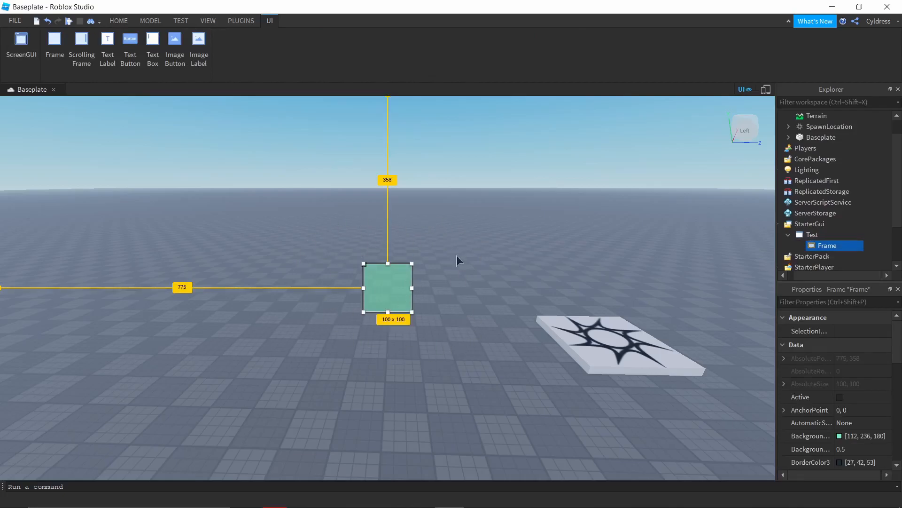
{"action": "scroll", "coordinate": [832, 347], "scroll_direction": "down", "scroll_amount": 3}
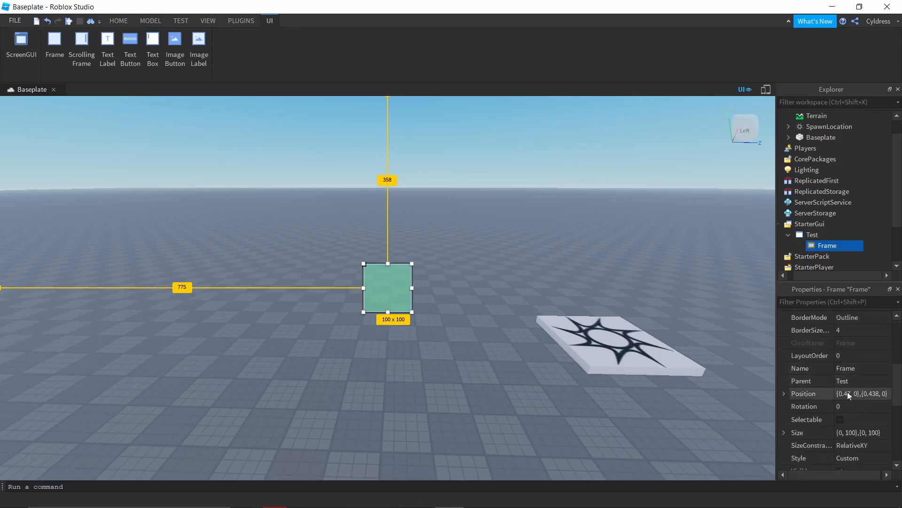
{"action": "scroll", "coordinate": [828, 374], "scroll_direction": "down", "scroll_amount": 1}
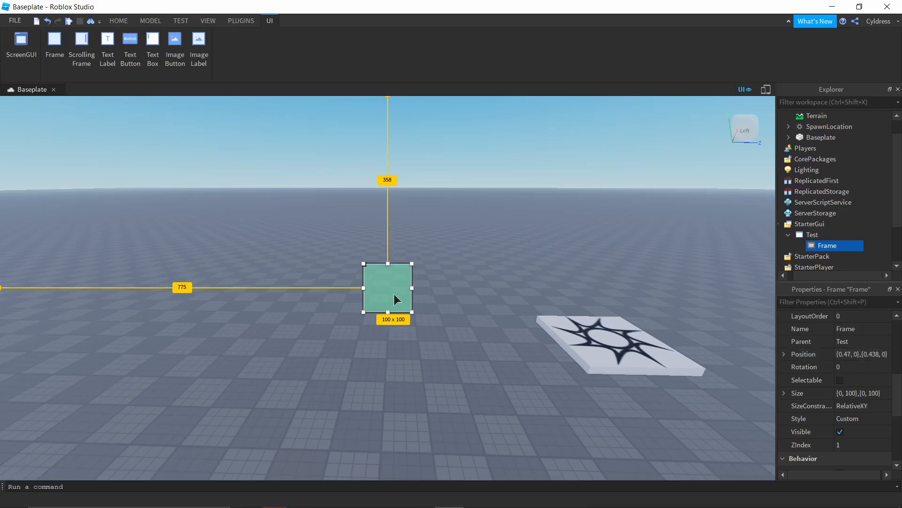
{"action": "left_click_drag", "start_coordinate": [394, 286], "coordinate": [35, 287]}
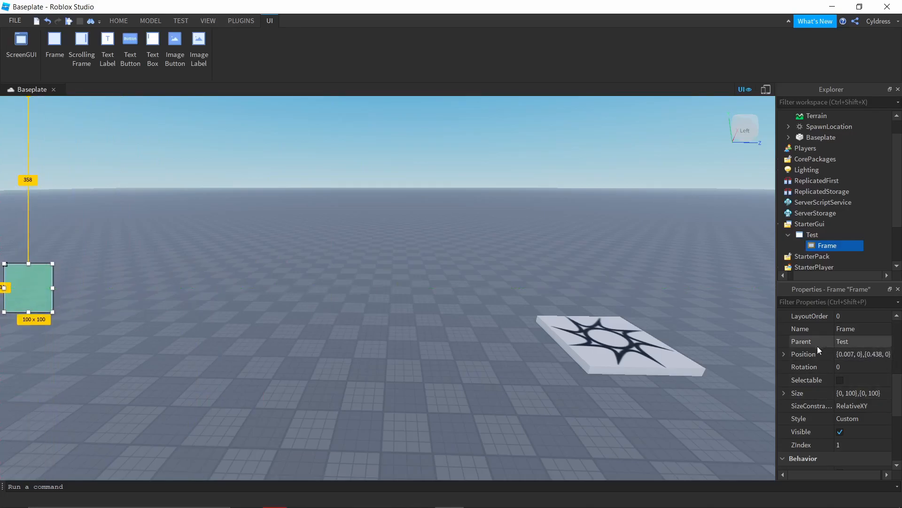
{"action": "mouse_move", "coordinate": [33, 295]}
{"action": "left_mouse_down"}
{"action": "mouse_move", "coordinate": [179, 302]}
{"action": "mouse_move", "coordinate": [426, 255]}
{"action": "mouse_move", "coordinate": [259, 313]}
{"action": "mouse_move", "coordinate": [23, 294]}
{"action": "left_mouse_up"}
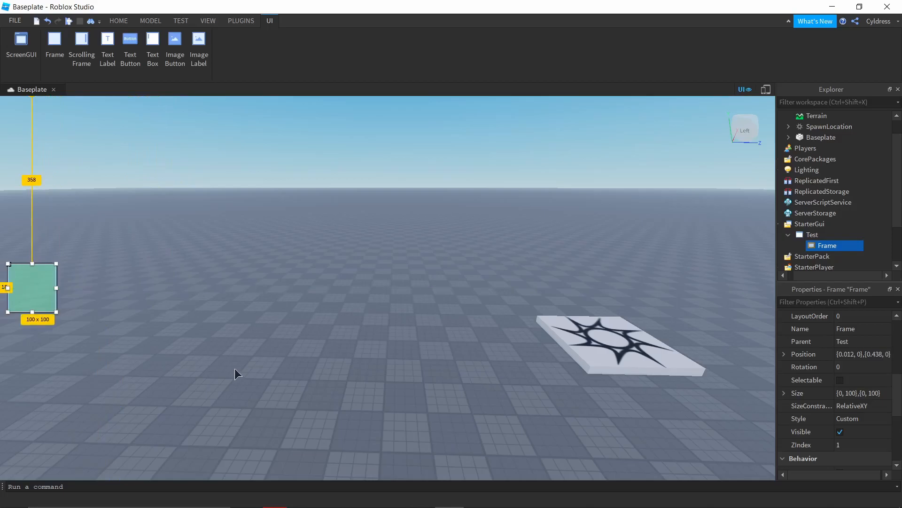
Step: Set the Frame's rotation to 90 degrees and deselect the Frame
{"action": "left_click", "coordinate": [809, 367]}
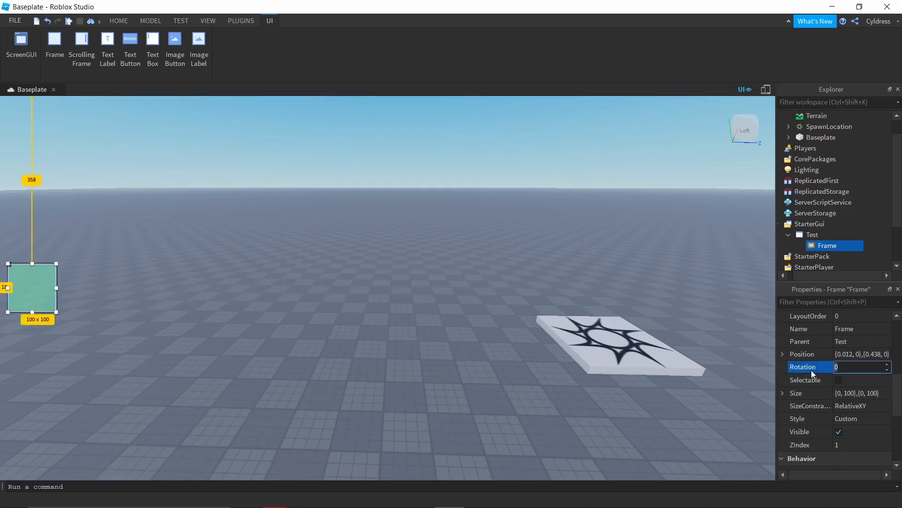
{"action": "left_click", "coordinate": [858, 368]}
{"action": "key", "text": "Return"}
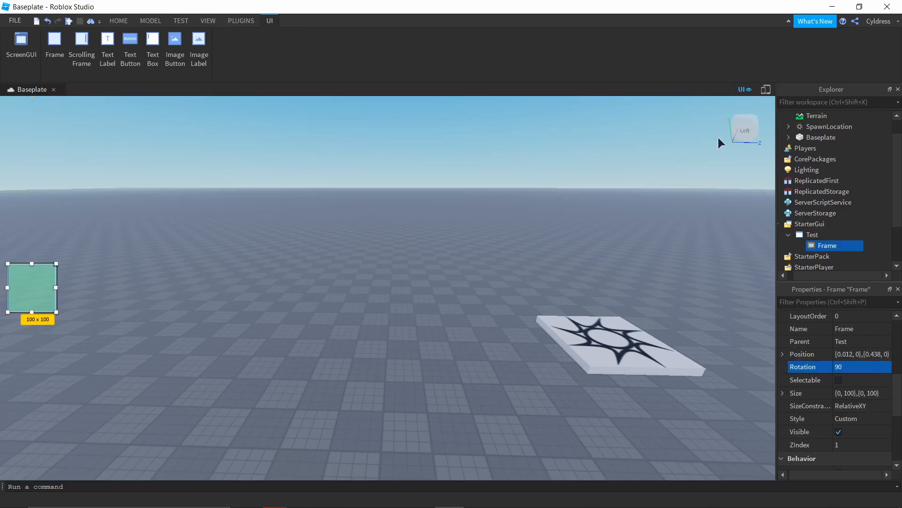
{"action": "left_click", "coordinate": [216, 309]}
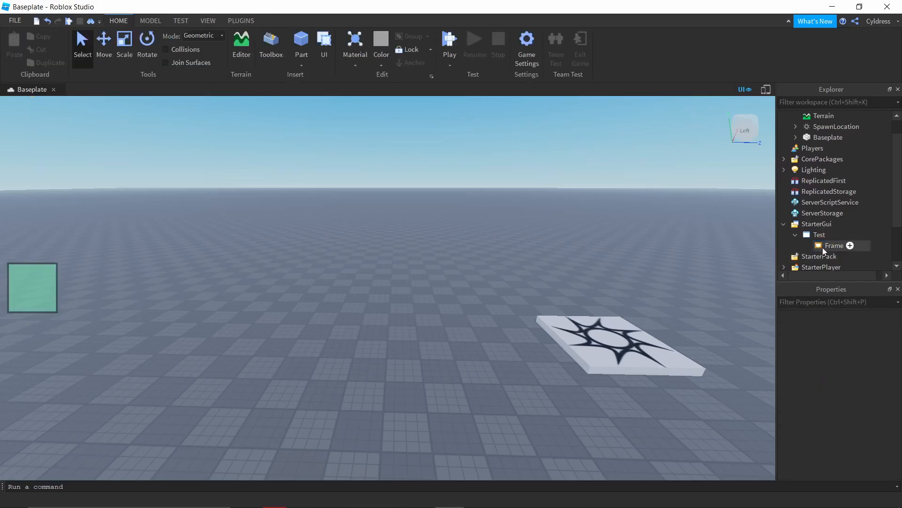
Step: Set the Frame's rotation to 45 degrees and deselect the Frame
{"action": "left_click", "coordinate": [846, 245]}
{"action": "scroll", "coordinate": [860, 427], "scroll_direction": "down", "scroll_amount": 4}
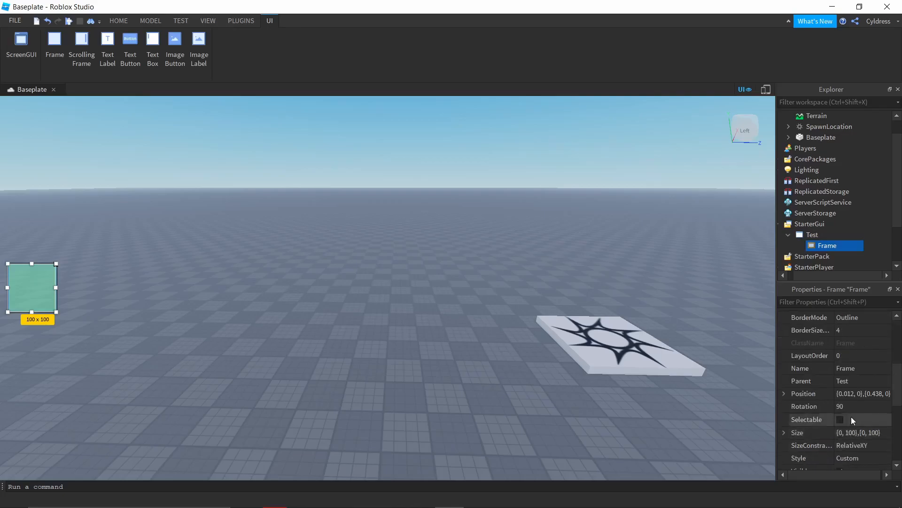
{"action": "left_click", "coordinate": [853, 405]}
{"action": "type", "text": "45"}
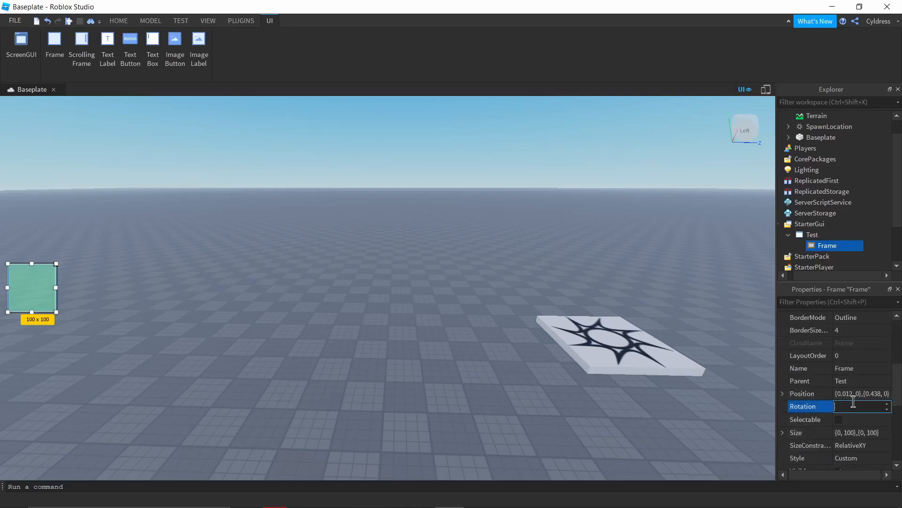
{"action": "key", "text": "Return"}
{"action": "left_click", "coordinate": [204, 336]}
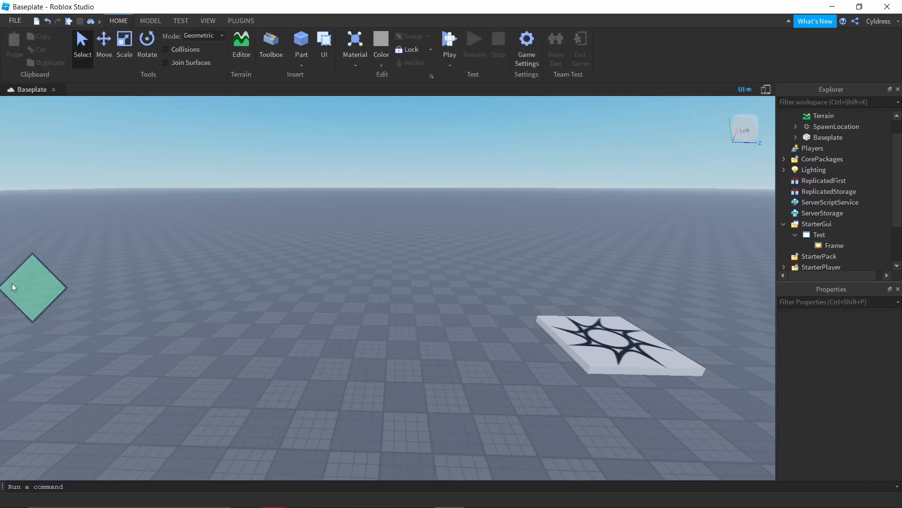
Step: Move the rotated Frame back to the middle of the viewport, at about {0.47, 0},{0.438, 0}
{"action": "left_click", "coordinate": [834, 245]}
{"action": "left_click_drag", "start_coordinate": [33, 294], "coordinate": [386, 291]}
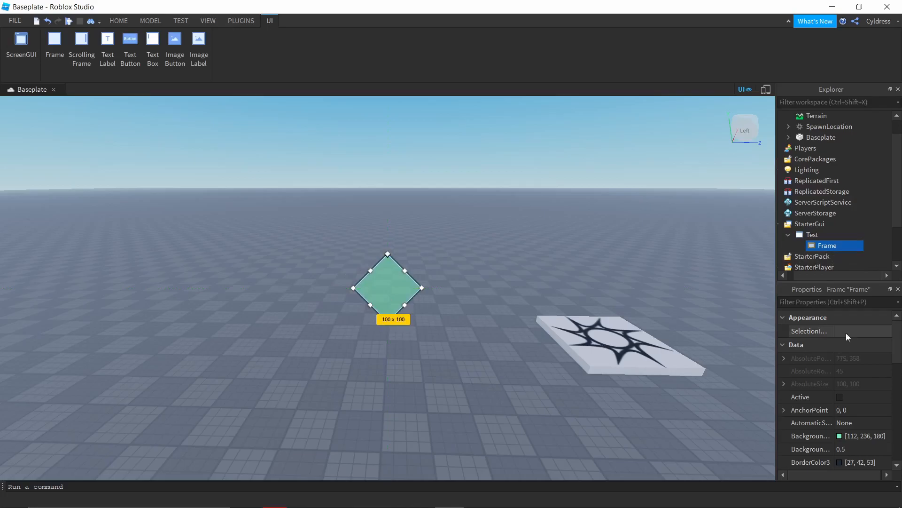
Step: Enlarge the rotated Frame from its upper corner to about 189 x 161 pixels
{"action": "scroll", "coordinate": [842, 325], "scroll_direction": "down", "scroll_amount": 3}
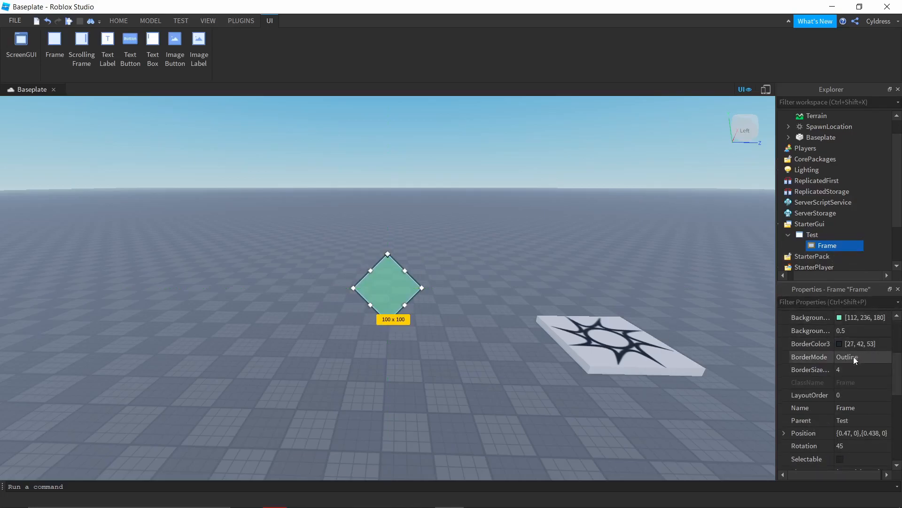
{"action": "scroll", "coordinate": [853, 356], "scroll_direction": "down", "scroll_amount": 1}
{"action": "scroll", "coordinate": [856, 379], "scroll_direction": "down", "scroll_amount": 1}
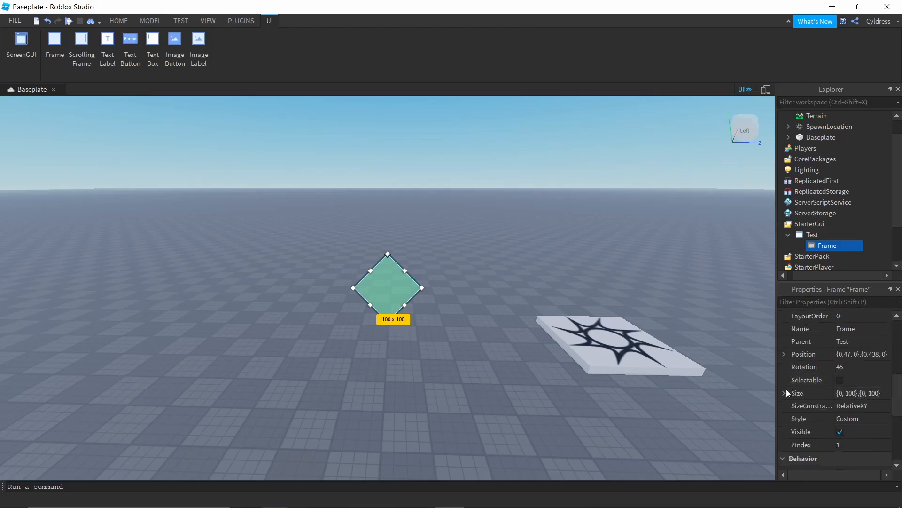
{"action": "left_click_drag", "start_coordinate": [387, 255], "coordinate": [336, 234]}
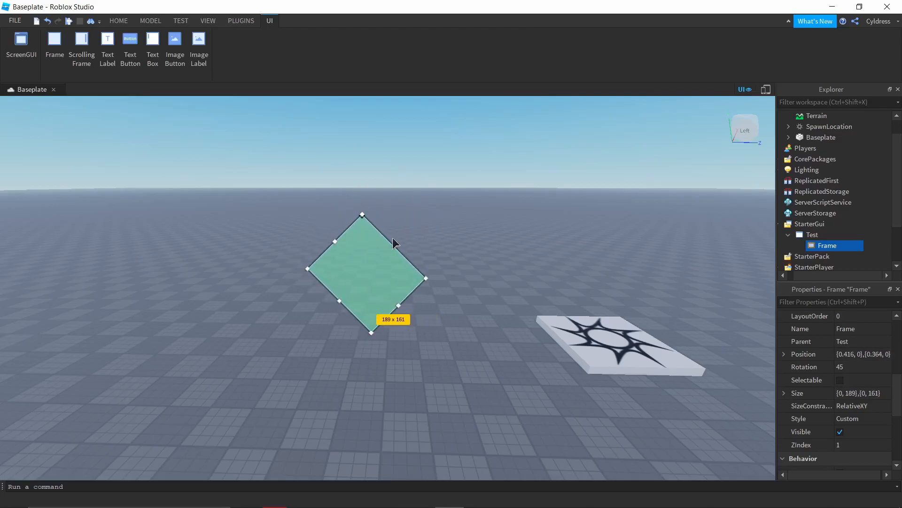
Step: Try resizing the rotated Frame from its side handles and undo the latest changes
{"action": "mouse_move", "coordinate": [395, 248]}
{"action": "left_mouse_down"}
{"action": "mouse_move", "coordinate": [405, 207]}
{"action": "mouse_move", "coordinate": [396, 242]}
{"action": "left_mouse_up"}
{"action": "mouse_move", "coordinate": [396, 307]}
{"action": "left_mouse_down"}
{"action": "mouse_move", "coordinate": [459, 338]}
{"action": "mouse_move", "coordinate": [412, 314]}
{"action": "left_mouse_up"}
{"action": "key", "text": "ctrl+z"}
{"action": "key", "text": "ctrl+z"}
{"action": "key", "text": "ctrl+z"}
{"action": "key", "text": "ctrl+z"}
{"action": "key", "text": "ctrl+z"}
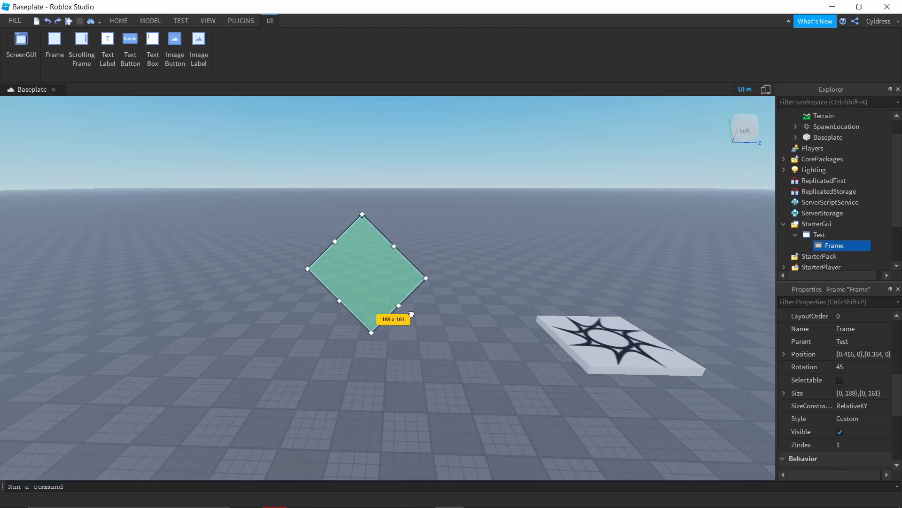
Step: Restore the rotated Frame to 100 x 100 pixels at position {0.47, 0},{0.438, 0}
{"action": "left_click_drag", "start_coordinate": [21, 282], "coordinate": [377, 282]}
{"action": "scroll", "coordinate": [856, 351], "scroll_direction": "down", "scroll_amount": 1}
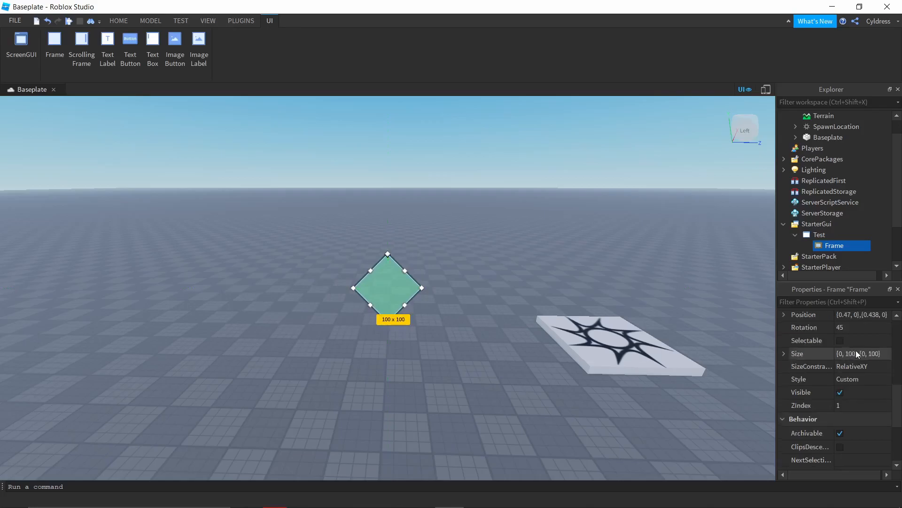
{"action": "scroll", "coordinate": [864, 363], "scroll_direction": "down", "scroll_amount": 2}
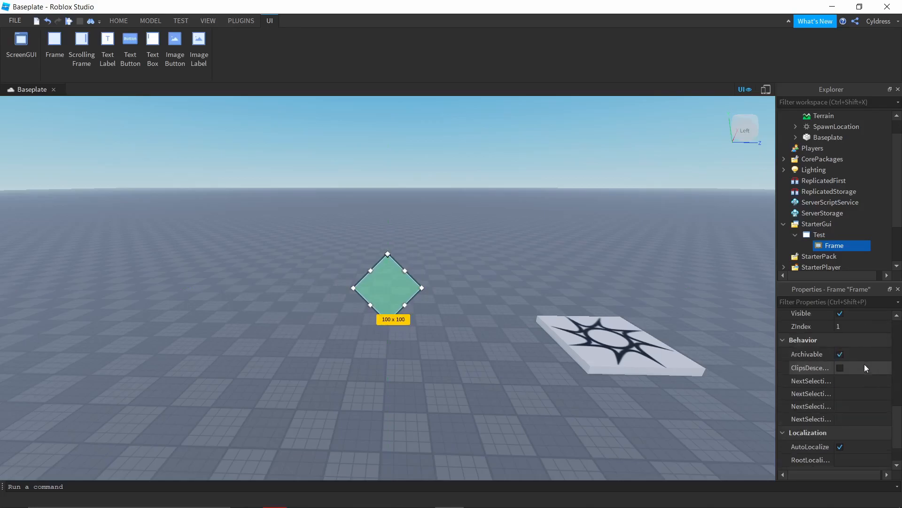
{"action": "scroll", "coordinate": [864, 364], "scroll_direction": "up", "scroll_amount": 3}
{"action": "scroll", "coordinate": [864, 377], "scroll_direction": "down", "scroll_amount": 1}
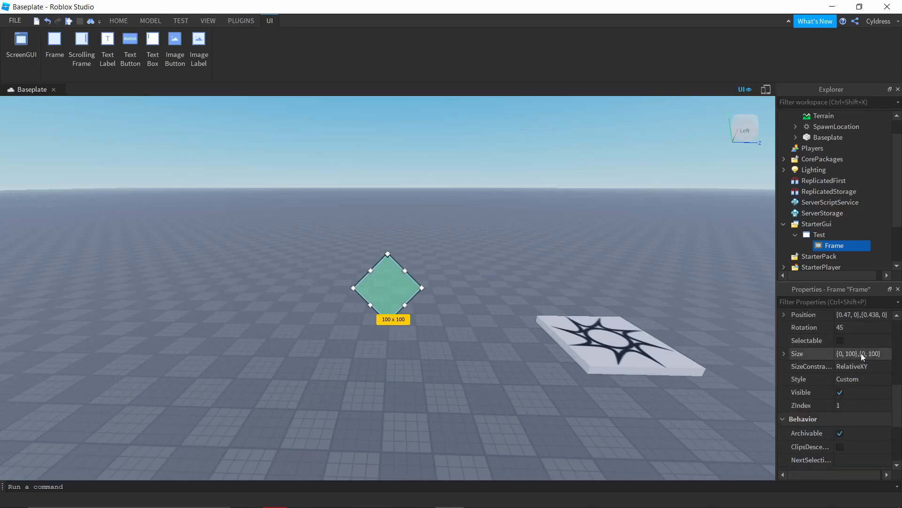
{"action": "left_click", "coordinate": [861, 353]}
{"action": "left_click", "coordinate": [891, 359]}
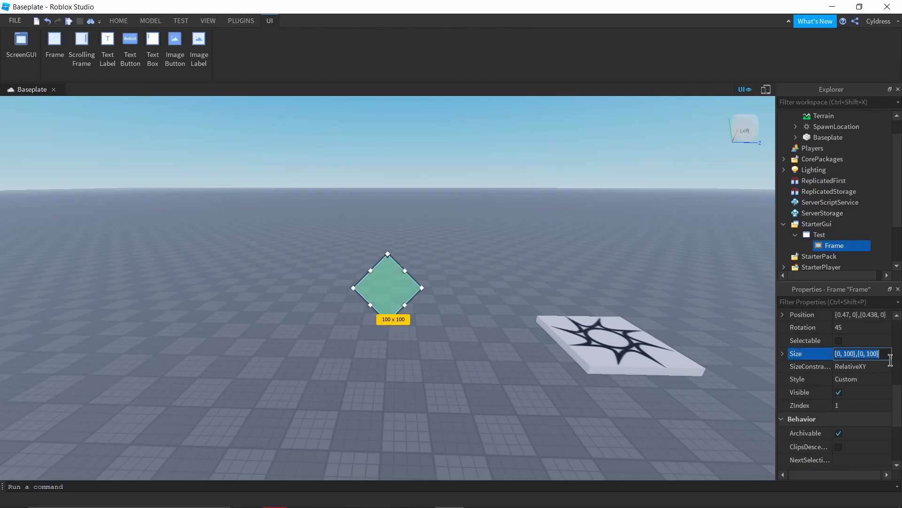
{"action": "key", "text": "BackSpace"}
Step: Set the Frame's rotation to 0 so that its edges are level
{"action": "scroll", "coordinate": [883, 371], "scroll_direction": "up", "scroll_amount": 1}
{"action": "left_click", "coordinate": [866, 366]}
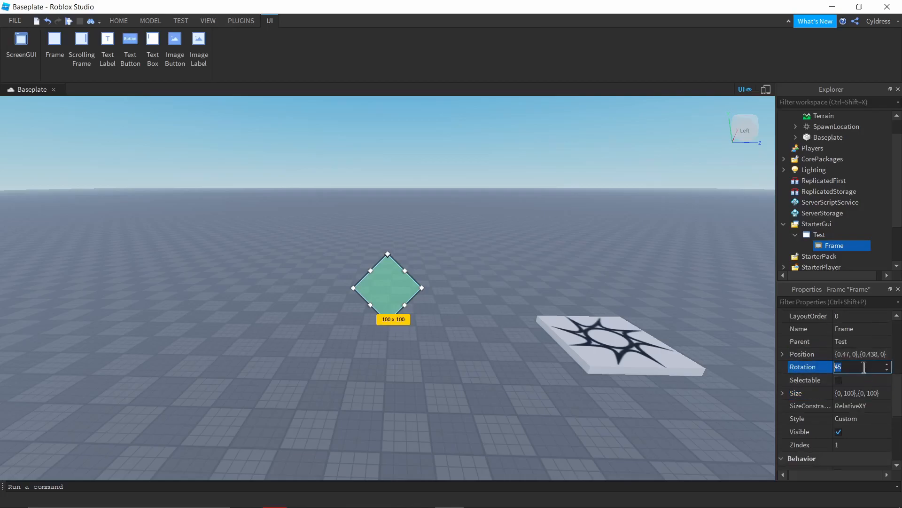
{"action": "type", "text": "0"}
{"action": "key", "text": "Return"}
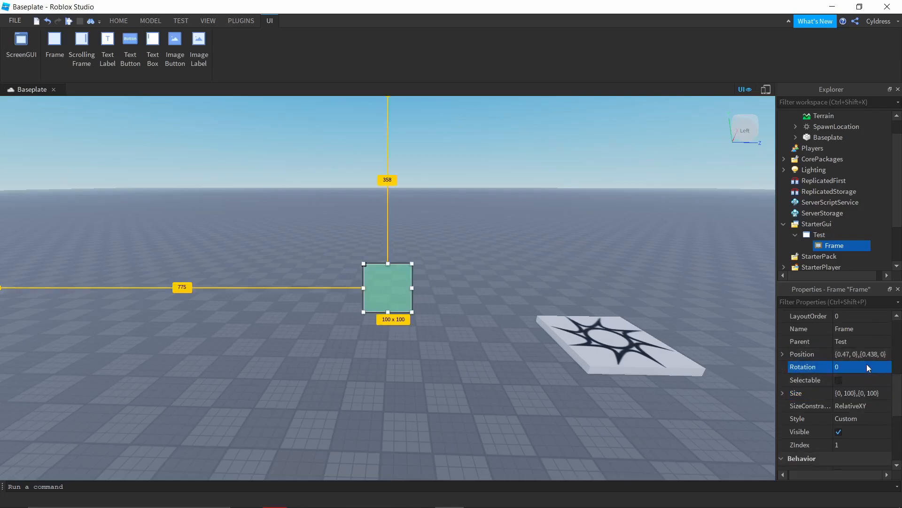
Step: Set the Frame's size to {1, 0},{1, 0} and move it to position {0, 0},{0, 0} so it covers the whole viewport
{"action": "left_click", "coordinate": [878, 392]}
{"action": "left_click", "coordinate": [880, 392]}
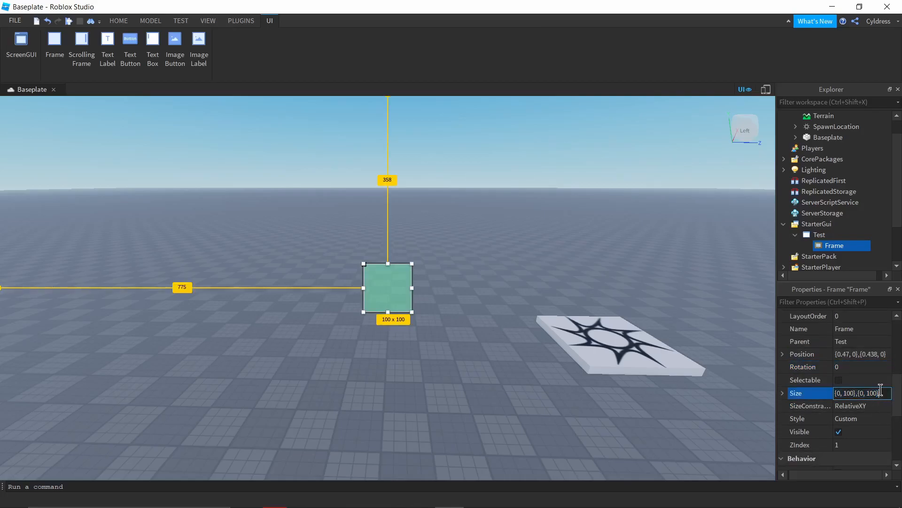
{"action": "key", "text": "BackSpace"}
{"action": "key", "text": "BackSpace"}
{"action": "key", "text": "BackSpace"}
{"action": "key", "text": "BackSpace"}
{"action": "key", "text": "BackSpace"}
{"action": "key", "text": "BackSpace"}
{"action": "key", "text": "BackSpace"}
{"action": "key", "text": "BackSpace"}
{"action": "key", "text": "BackSpace"}
{"action": "key", "text": "BackSpace"}
{"action": "key", "text": "BackSpace"}
{"action": "key", "text": "BackSpace"}
{"action": "key", "text": "BackSpace"}
{"action": "key", "text": "BackSpace"}
{"action": "key", "text": "BackSpace"}
{"action": "key", "text": "BackSpace"}
{"action": "key", "text": "BackSpace"}
{"action": "key", "text": "Return"}
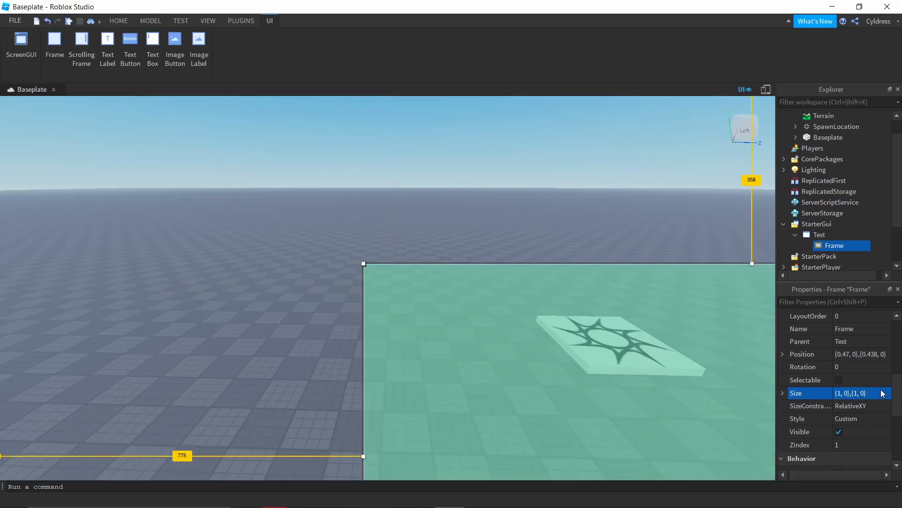
{"action": "left_click_drag", "start_coordinate": [616, 368], "coordinate": [254, 204]}
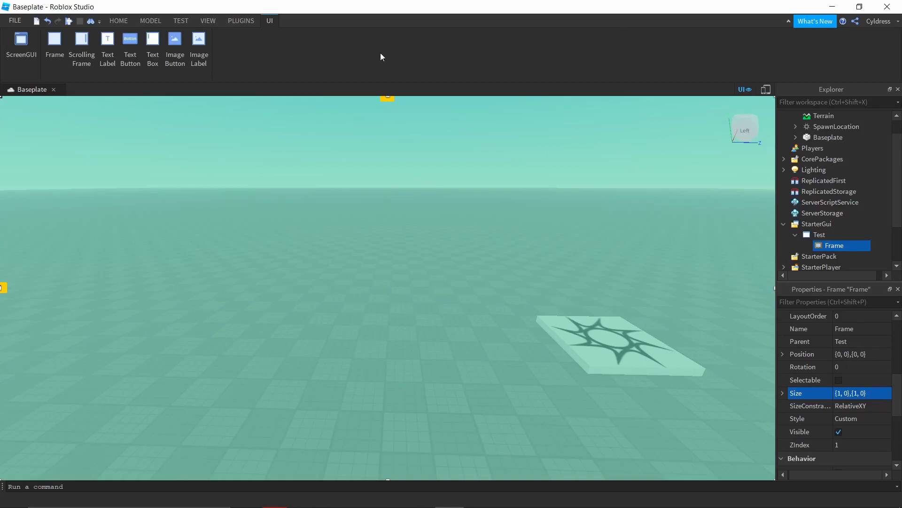
Step: Set the Frame's size to {0, 100},{0, 100} and move it to the middle of the viewport at {0.47, 0},{0.438, 0}
{"action": "left_click", "coordinate": [872, 392]}
{"action": "key", "text": "BackSpace"}
{"action": "type", "text": "0,100,0,10"}
{"action": "key", "text": "BackSpace"}
{"action": "key", "text": "BackSpace"}
{"action": "type", "text": "1000"}
{"action": "key", "text": "Return"}
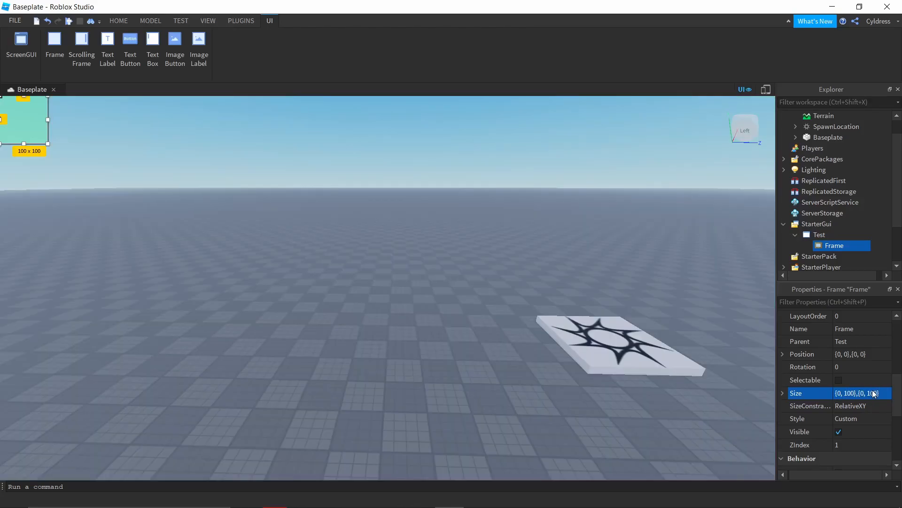
{"action": "left_click_drag", "start_coordinate": [23, 144], "coordinate": [388, 301]}
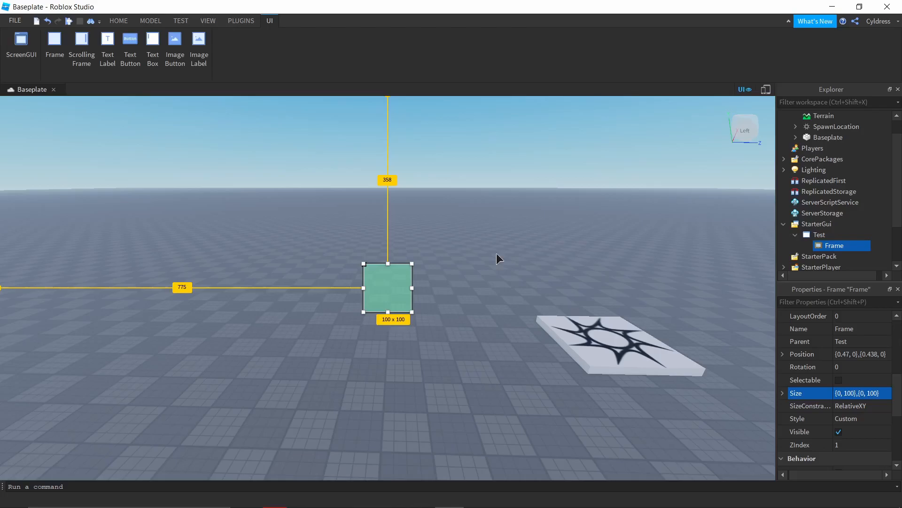
Step: Examine the Frame's remaining properties under Behavior, Localization and Attributes
{"action": "scroll", "coordinate": [855, 325], "scroll_direction": "down", "scroll_amount": 3}
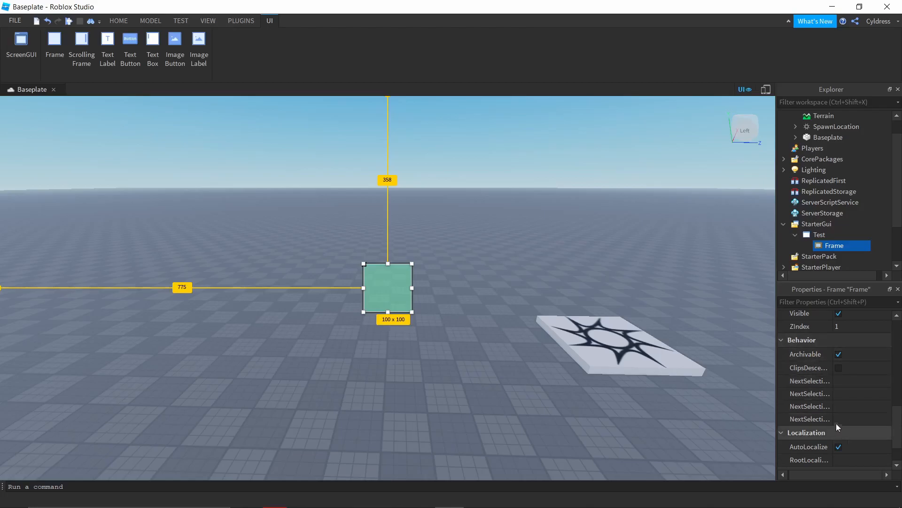
{"action": "left_click", "coordinate": [813, 407]}
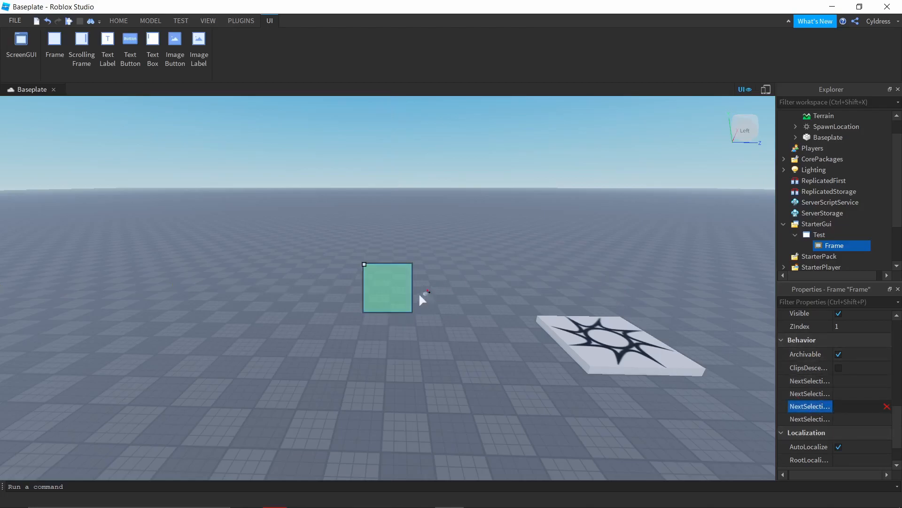
{"action": "left_click", "coordinate": [812, 233]}
{"action": "left_click", "coordinate": [821, 247]}
{"action": "scroll", "coordinate": [826, 356], "scroll_direction": "down", "scroll_amount": 5}
{"action": "scroll", "coordinate": [828, 367], "scroll_direction": "down", "scroll_amount": 2}
{"action": "scroll", "coordinate": [844, 354], "scroll_direction": "up", "scroll_amount": 2}
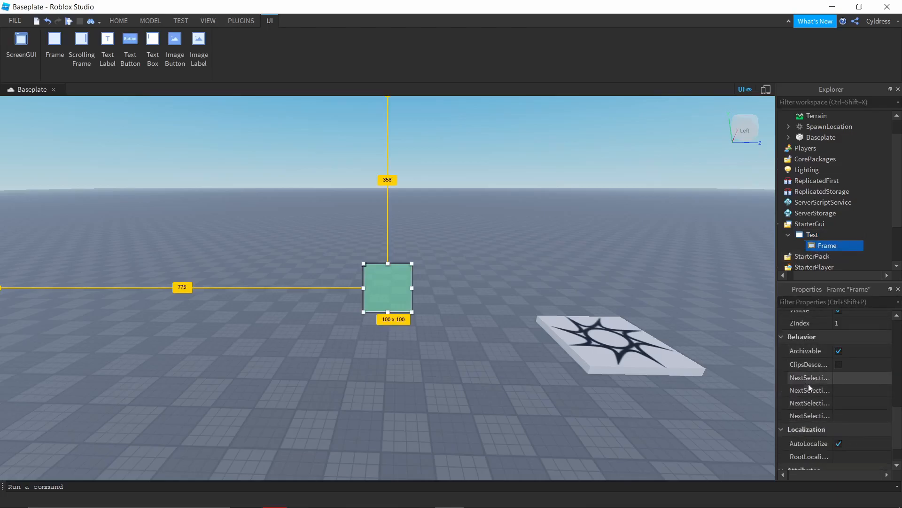
{"action": "scroll", "coordinate": [809, 382], "scroll_direction": "down", "scroll_amount": 2}
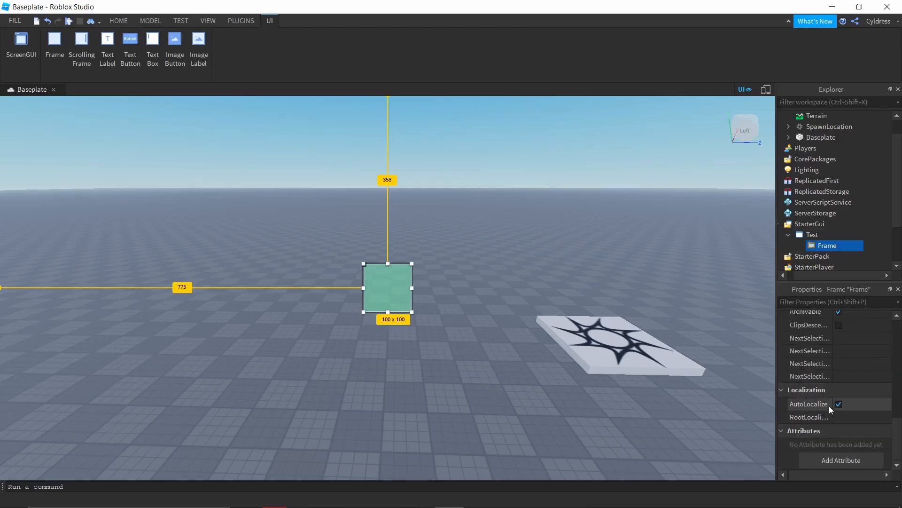
{"action": "scroll", "coordinate": [836, 402], "scroll_direction": "up", "scroll_amount": 3}
{"action": "scroll", "coordinate": [836, 403], "scroll_direction": "up", "scroll_amount": 3}
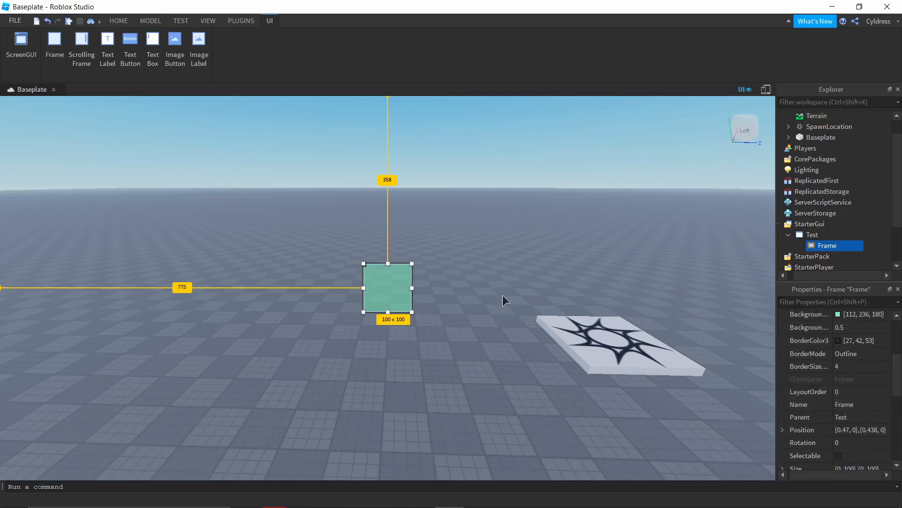
Step: Insert a second Frame as a child of the existing Frame and deselect it
{"action": "mouse_move", "coordinate": [387, 288]}
{"action": "left_mouse_down"}
{"action": "mouse_move", "coordinate": [381, 243]}
{"action": "mouse_move", "coordinate": [399, 289]}
{"action": "mouse_move", "coordinate": [387, 286]}
{"action": "left_mouse_up"}
{"action": "left_click", "coordinate": [843, 246]}
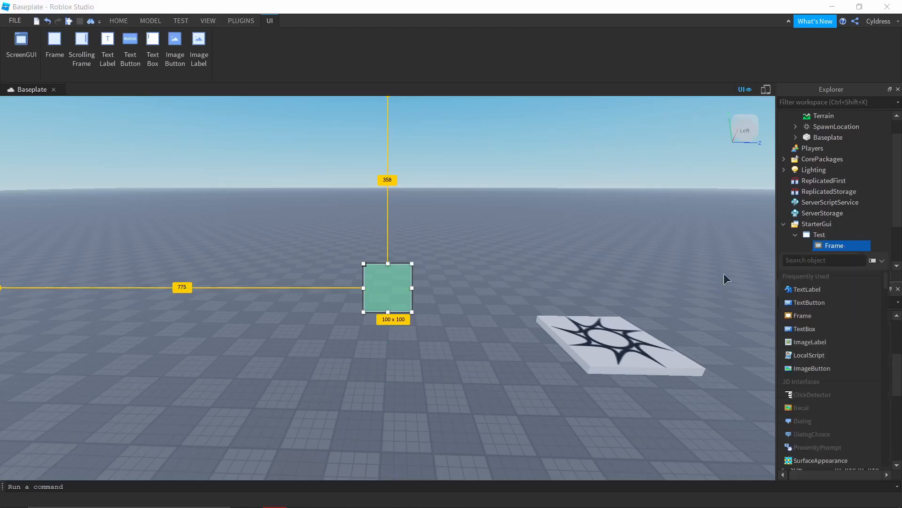
{"action": "left_click", "coordinate": [806, 316]}
{"action": "left_click_drag", "start_coordinate": [401, 306], "coordinate": [388, 288]}
{"action": "left_click", "coordinate": [440, 227]}
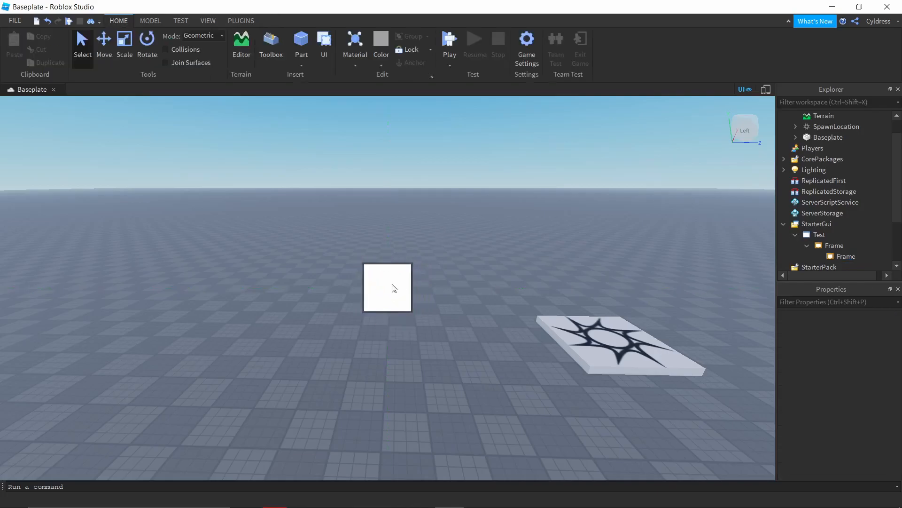
Step: Set the nested Frame's size to {0, 50},{0, 50}
{"action": "mouse_move", "coordinate": [801, 254]}
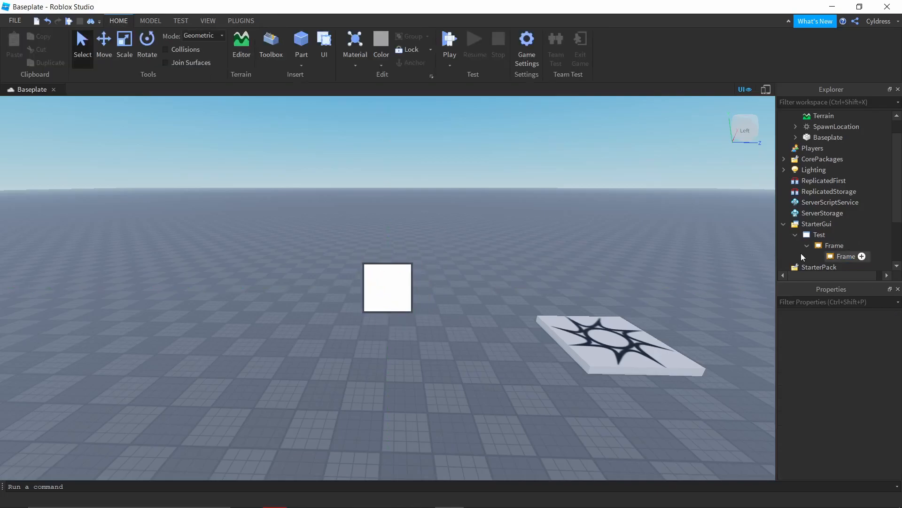
{"action": "left_click", "coordinate": [837, 255]}
{"action": "scroll", "coordinate": [840, 330], "scroll_direction": "down", "scroll_amount": 5}
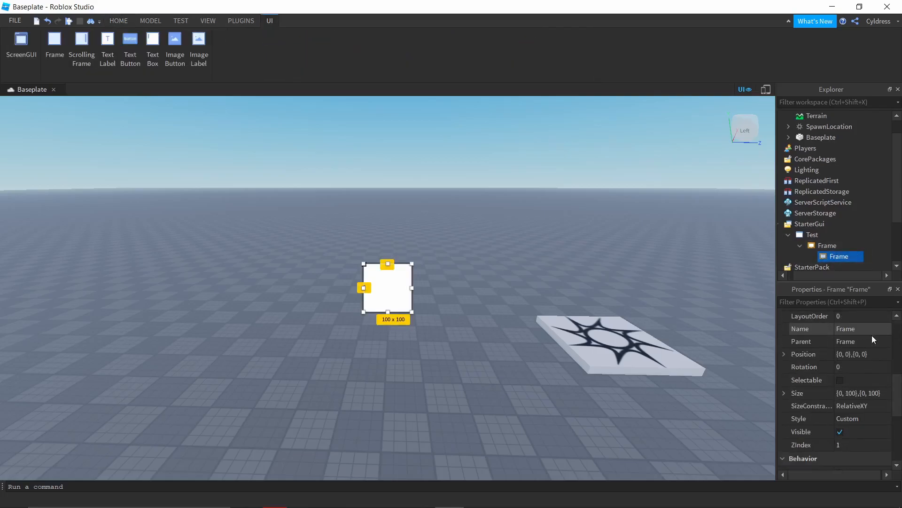
{"action": "left_click", "coordinate": [872, 392]}
{"action": "key", "text": "BackSpace"}
{"action": "type", "text": "0,50,"}
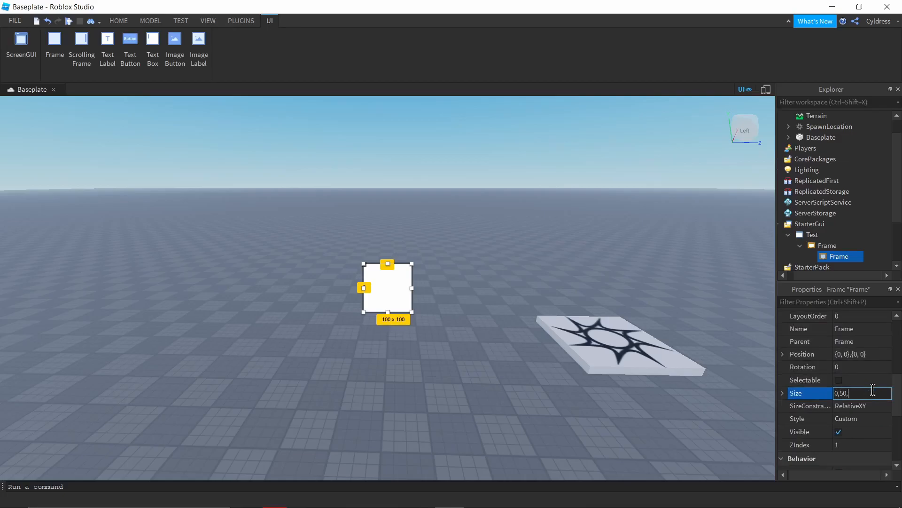
{"action": "type", "text": "05"}
{"action": "key", "text": "Return"}
{"action": "left_click", "coordinate": [877, 392]}
{"action": "key", "text": "BackSpace"}
{"action": "type", "text": "0,5"}
{"action": "key", "text": "Return"}
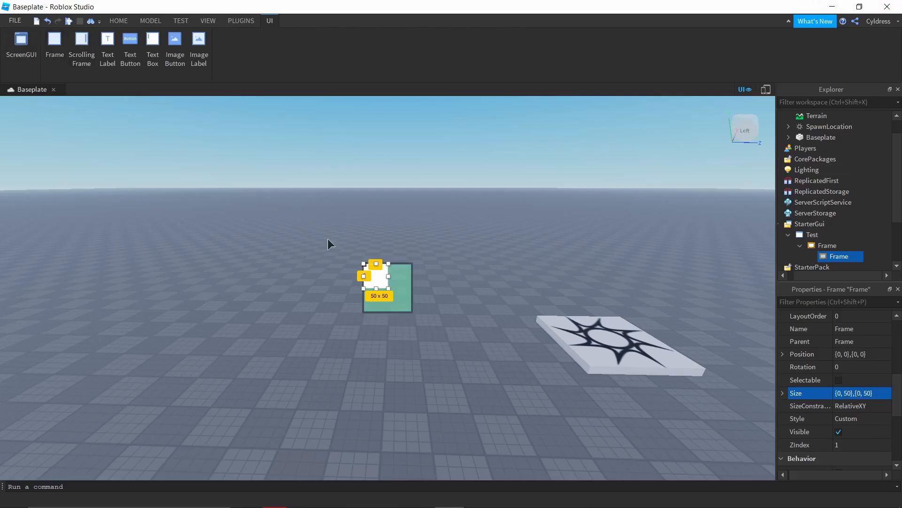
Step: Center the nested Frame inside the outer Frame at position {0.25, 0},{0.25, 0}
{"action": "mouse_move", "coordinate": [385, 274]}
{"action": "left_mouse_down"}
{"action": "mouse_move", "coordinate": [394, 280]}
{"action": "mouse_move", "coordinate": [388, 291]}
{"action": "left_mouse_up"}
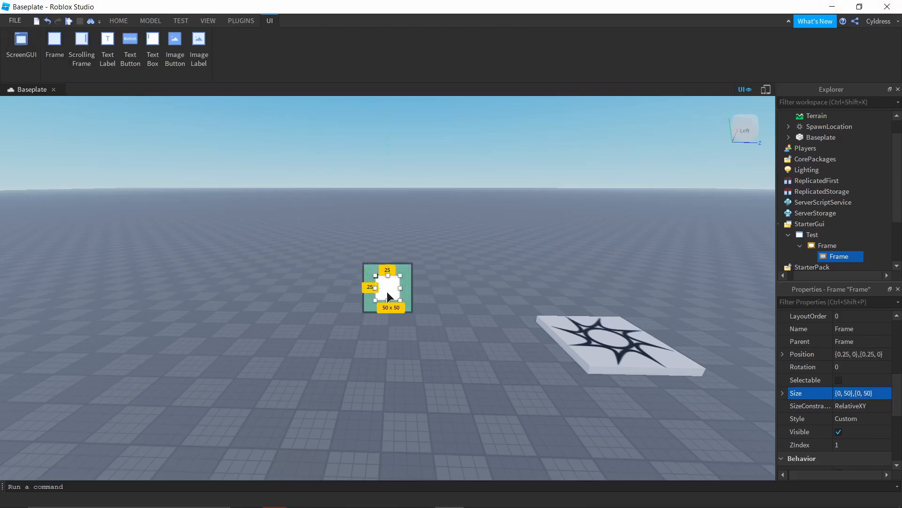
{"action": "left_click", "coordinate": [460, 296]}
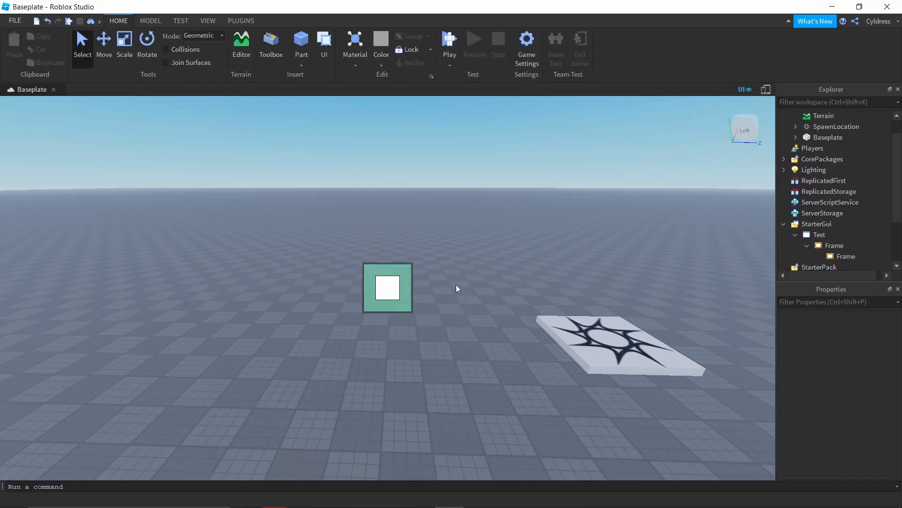
{"action": "left_click", "coordinate": [828, 246]}
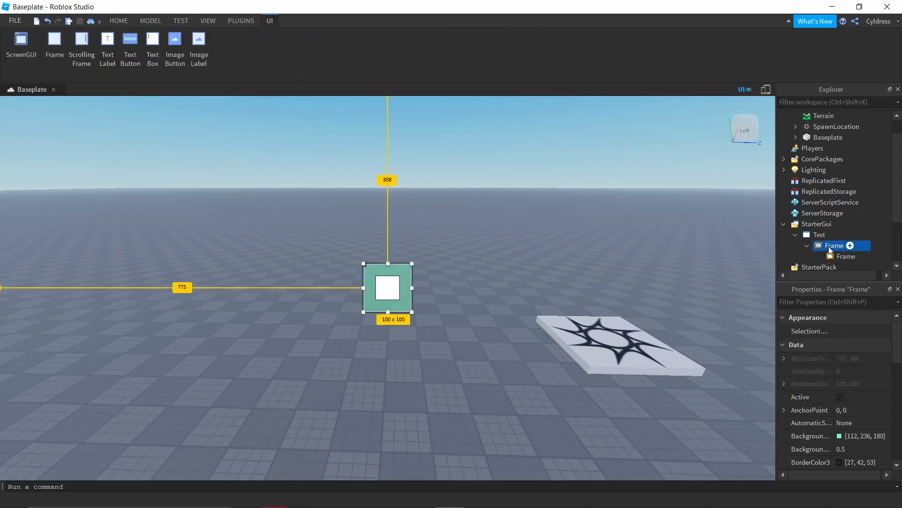
{"action": "left_click", "coordinate": [837, 256]}
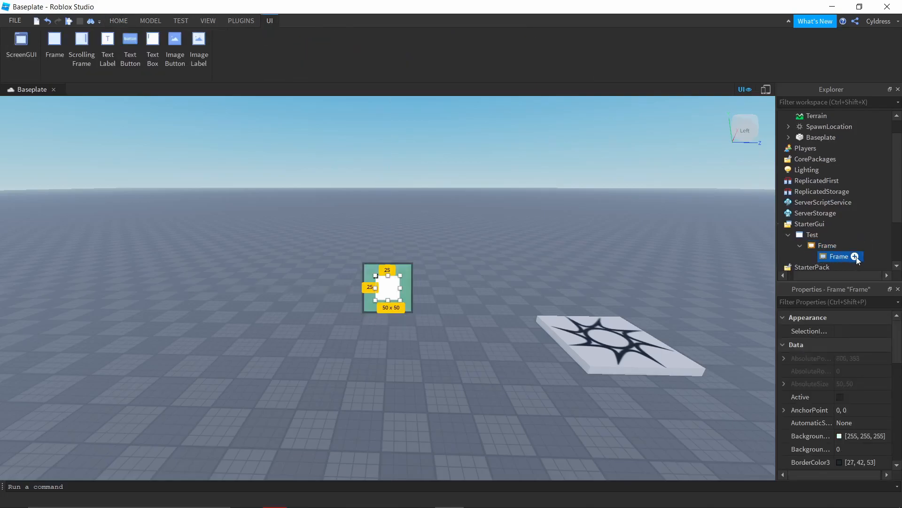
Step: Insert a TextButton into the Test ScreenGui and place it centered above the Frame, at about 725, 277 pixels
{"action": "left_click", "coordinate": [830, 235]}
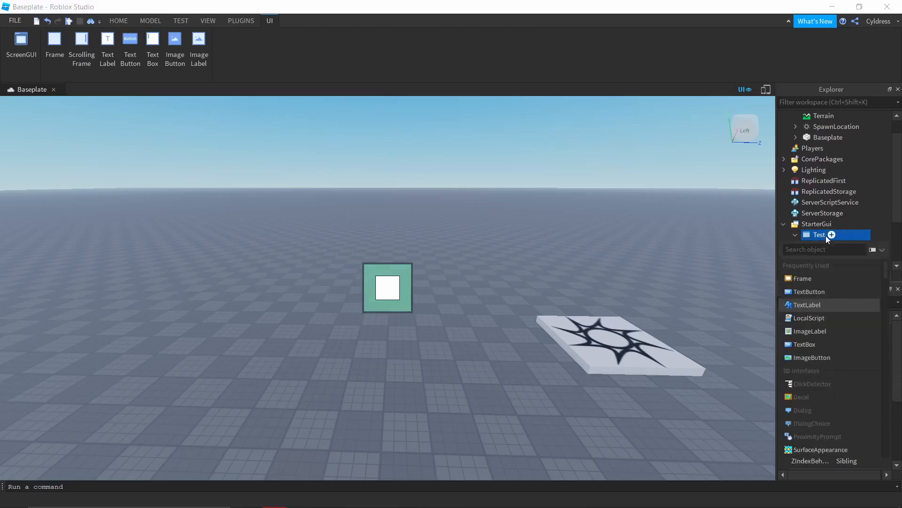
{"action": "left_click", "coordinate": [810, 292]}
{"action": "left_click_drag", "start_coordinate": [70, 109], "coordinate": [408, 235]}
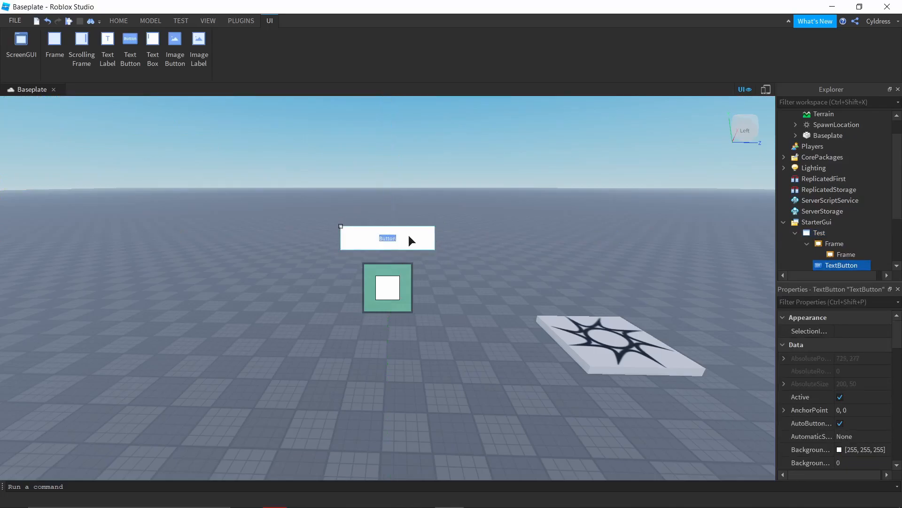
{"action": "left_click", "coordinate": [452, 269]}
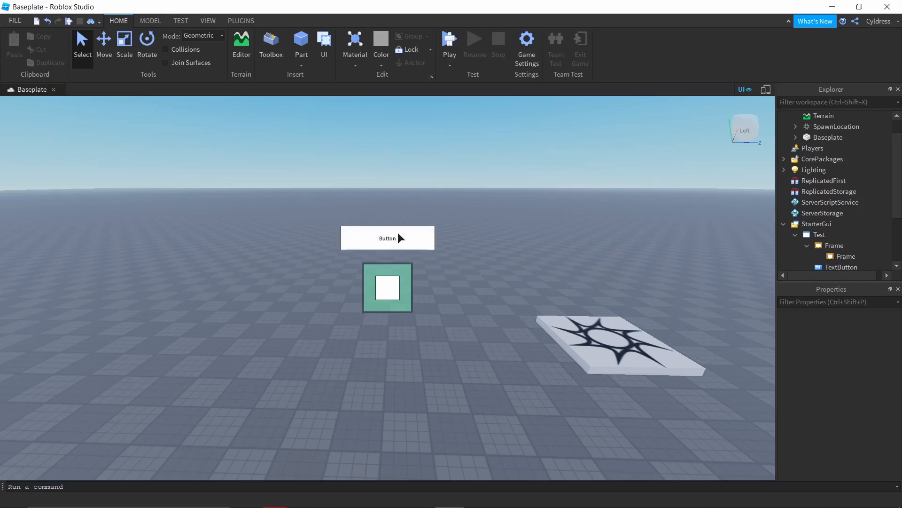
Step: Change the TextButton's font to RobotoCondensed
{"action": "left_click", "coordinate": [841, 266]}
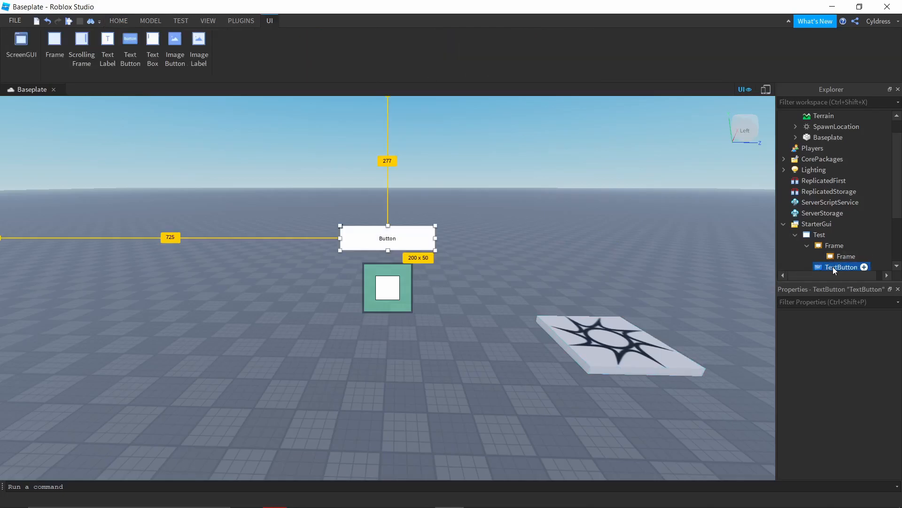
{"action": "scroll", "coordinate": [826, 390], "scroll_direction": "down", "scroll_amount": 4}
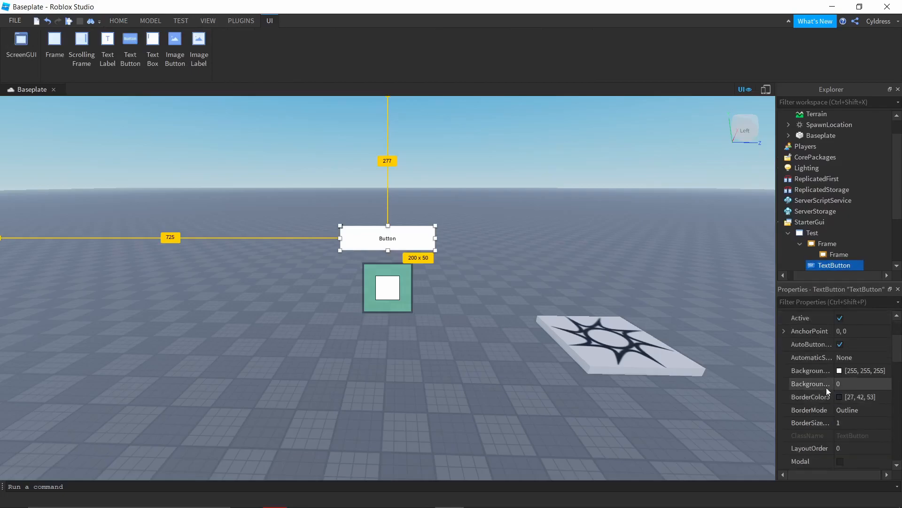
{"action": "scroll", "coordinate": [829, 369], "scroll_direction": "up", "scroll_amount": 2}
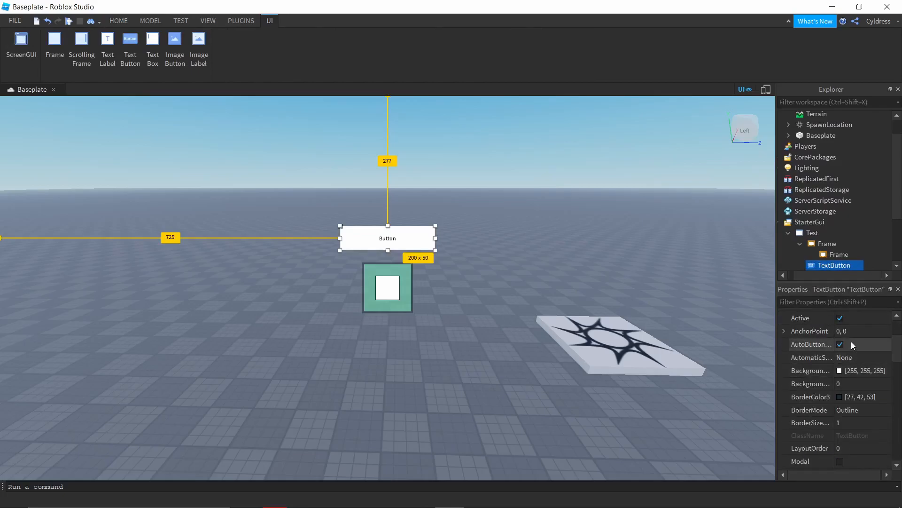
{"action": "scroll", "coordinate": [850, 341], "scroll_direction": "down", "scroll_amount": 10}
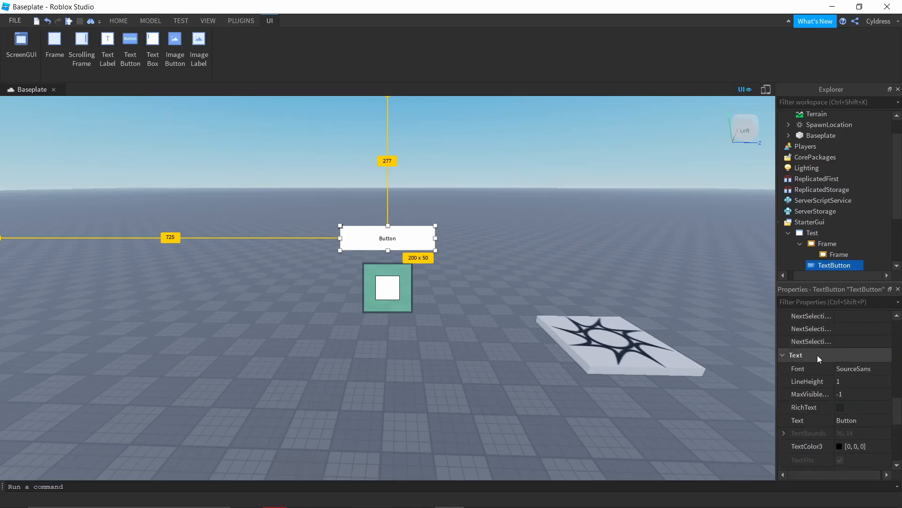
{"action": "left_click", "coordinate": [862, 369]}
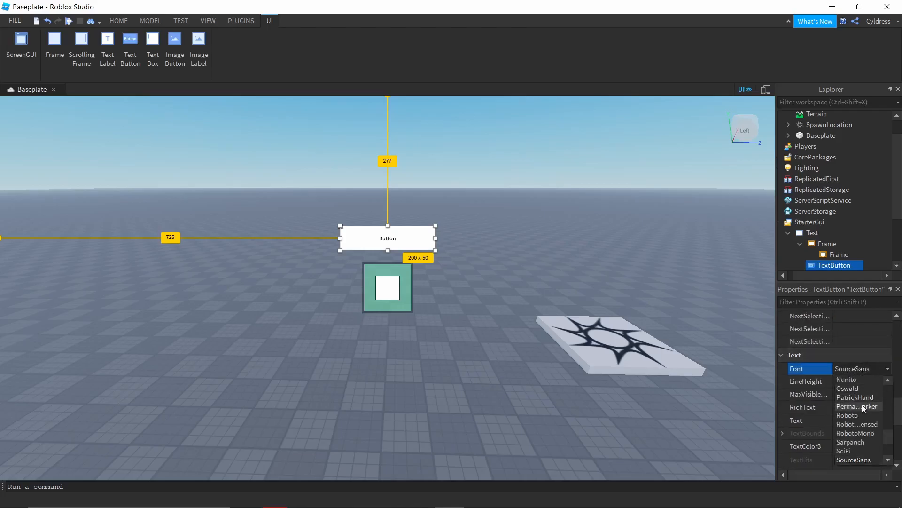
{"action": "left_click", "coordinate": [857, 424]}
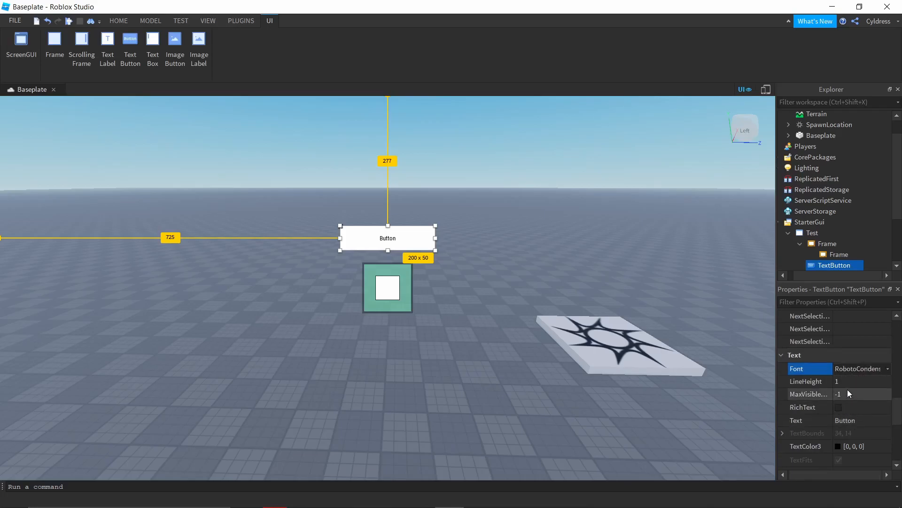
Step: Enable TextScaled on the TextButton and change its text to Shop
{"action": "scroll", "coordinate": [839, 407], "scroll_direction": "down", "scroll_amount": 2}
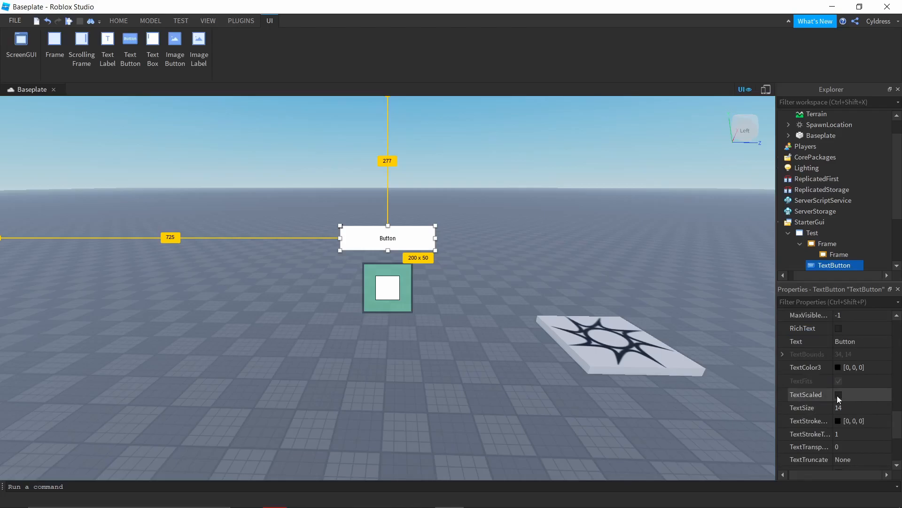
{"action": "left_click", "coordinate": [837, 395]}
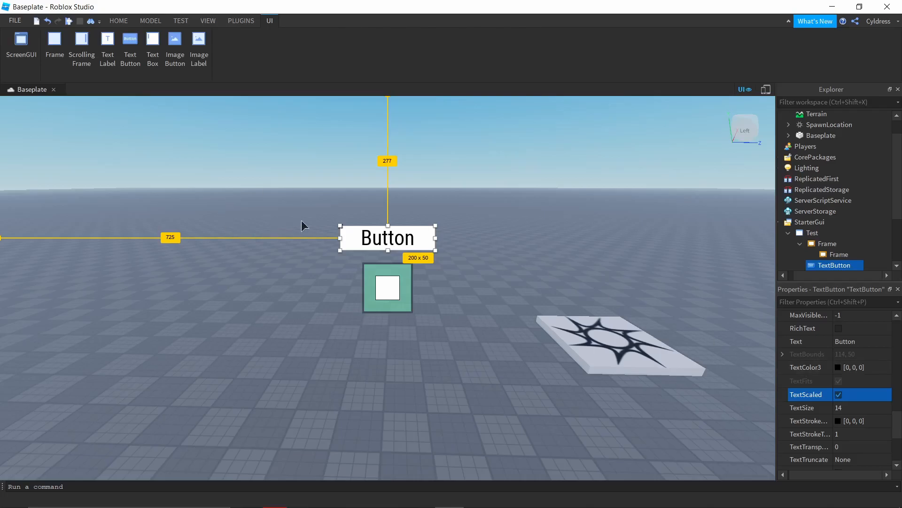
{"action": "left_click", "coordinate": [852, 342]}
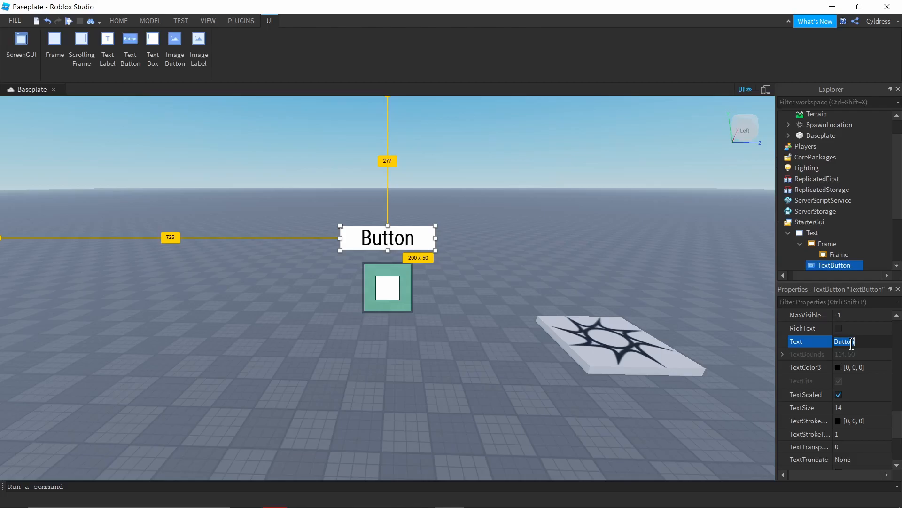
{"action": "key", "text": "BackSpace"}
{"action": "type", "text": "Shop"}
{"action": "key", "text": "Return"}
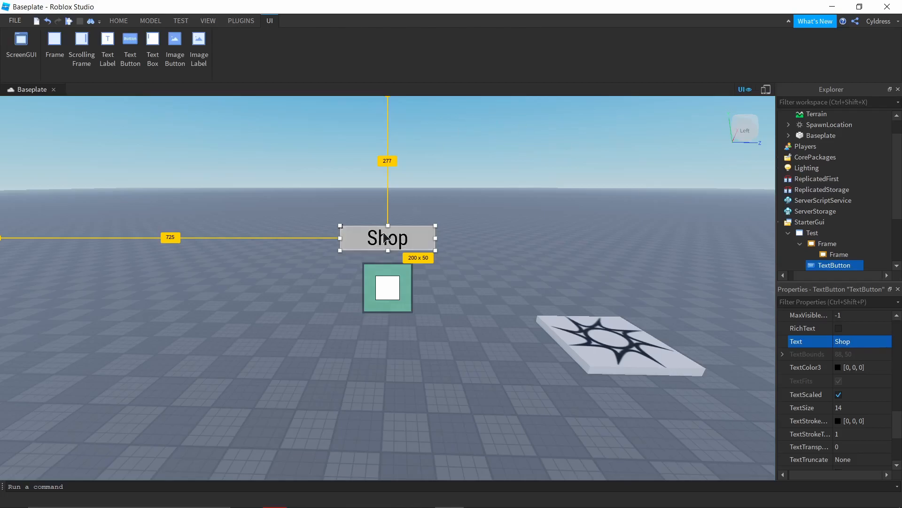
{"action": "left_click", "coordinate": [469, 304]}
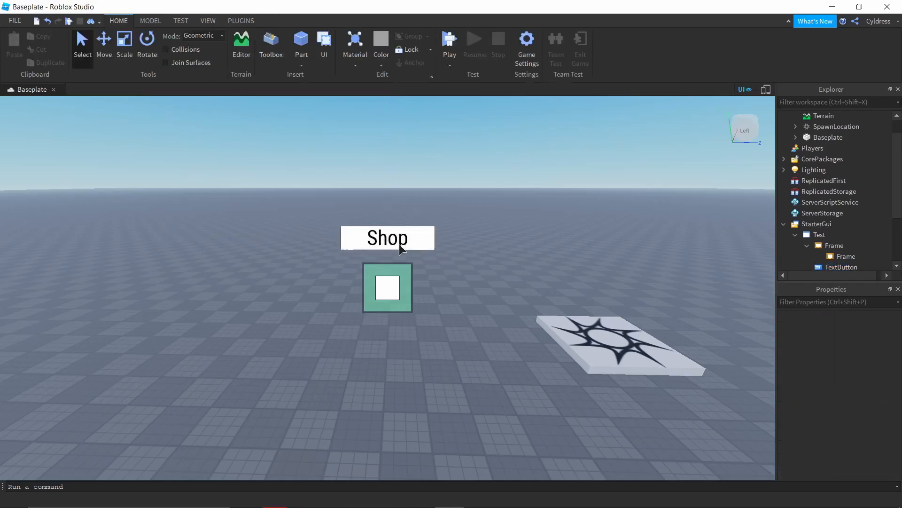
Step: Set the TextButton's TextColor3 to red [255, 0, 0]
{"action": "left_click", "coordinate": [841, 267]}
{"action": "scroll", "coordinate": [825, 351], "scroll_direction": "down", "scroll_amount": 10}
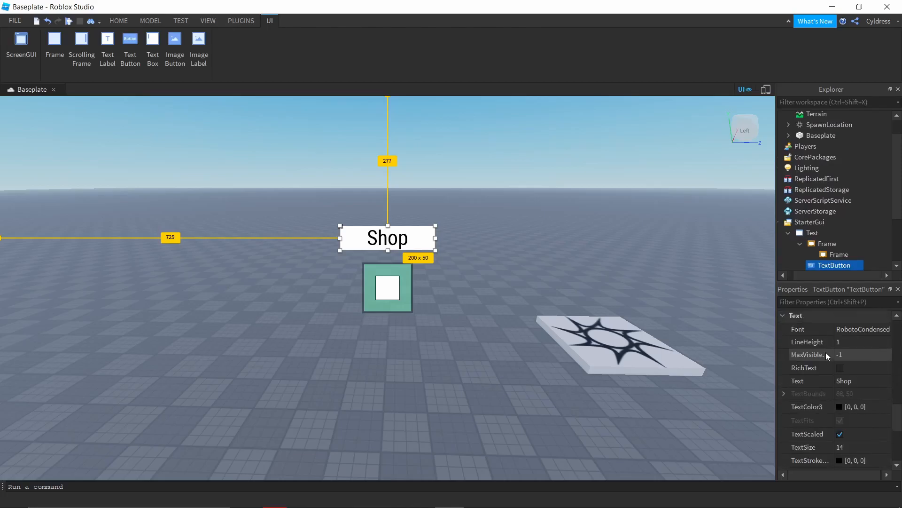
{"action": "left_click", "coordinate": [841, 406]}
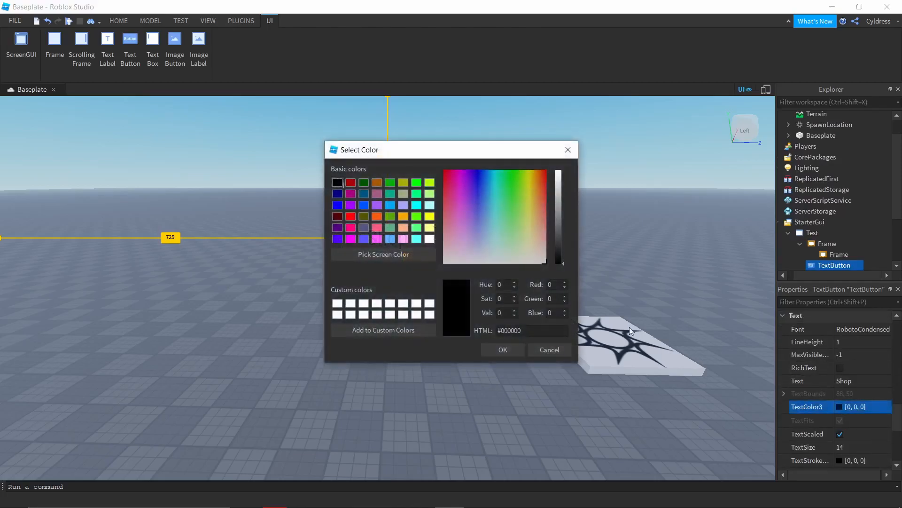
{"action": "left_click", "coordinate": [350, 217]}
{"action": "left_click", "coordinate": [500, 351]}
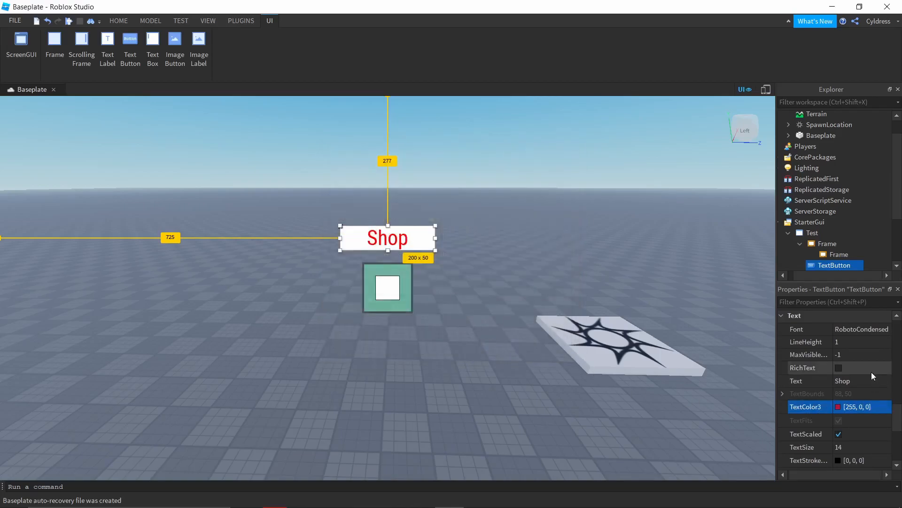
Step: Set the TextButton's text stroke color to bright green [85, 255, 0]
{"action": "scroll", "coordinate": [870, 371], "scroll_direction": "down", "scroll_amount": 2}
{"action": "left_click", "coordinate": [796, 384]}
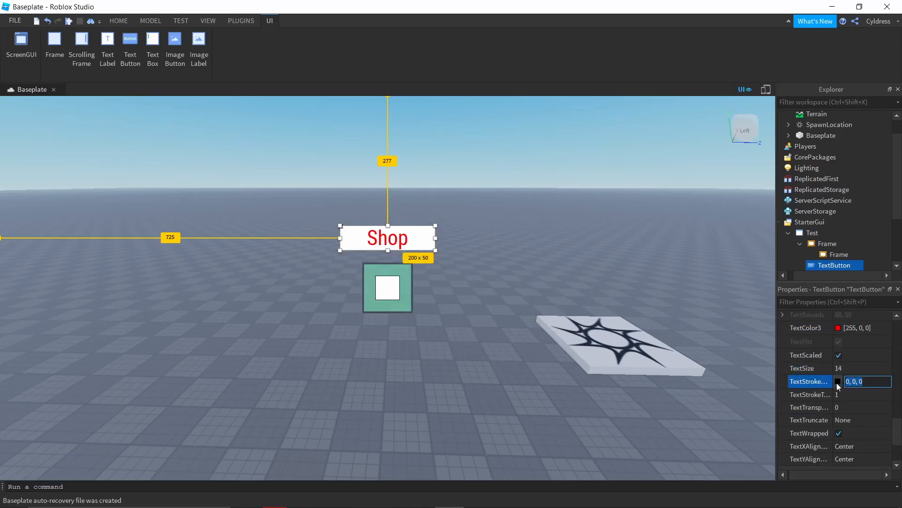
{"action": "left_click", "coordinate": [838, 385]}
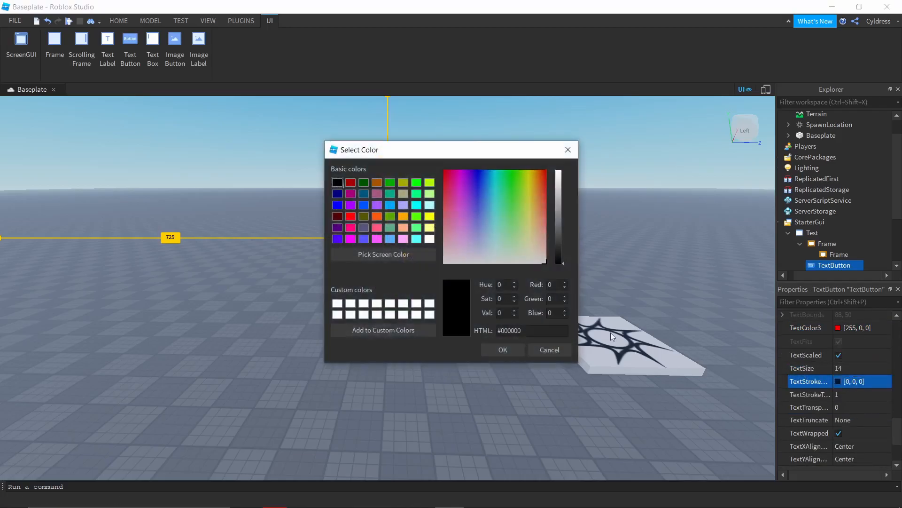
{"action": "left_click", "coordinate": [429, 238]}
{"action": "left_click", "coordinate": [415, 217]}
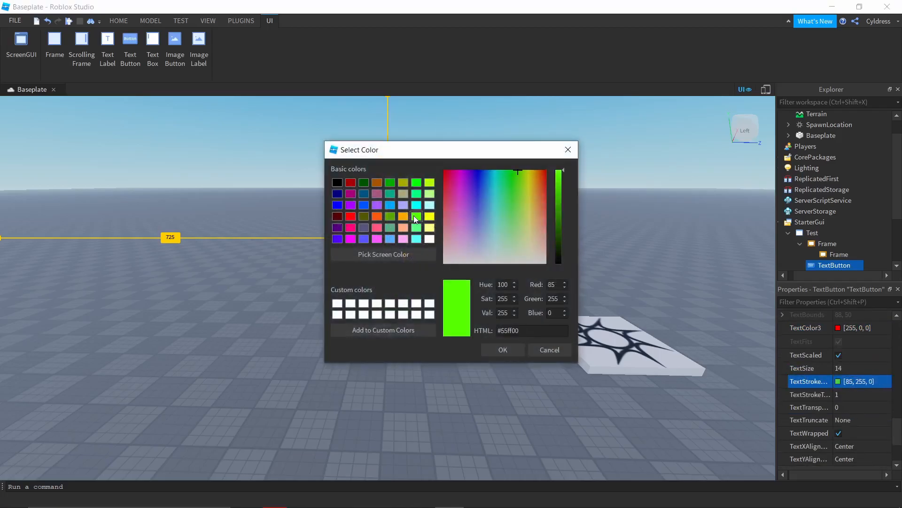
{"action": "left_click", "coordinate": [503, 349]}
Step: Try a text stroke transparency of 0 on the TextButton and restore it to 1
{"action": "left_click", "coordinate": [845, 395]}
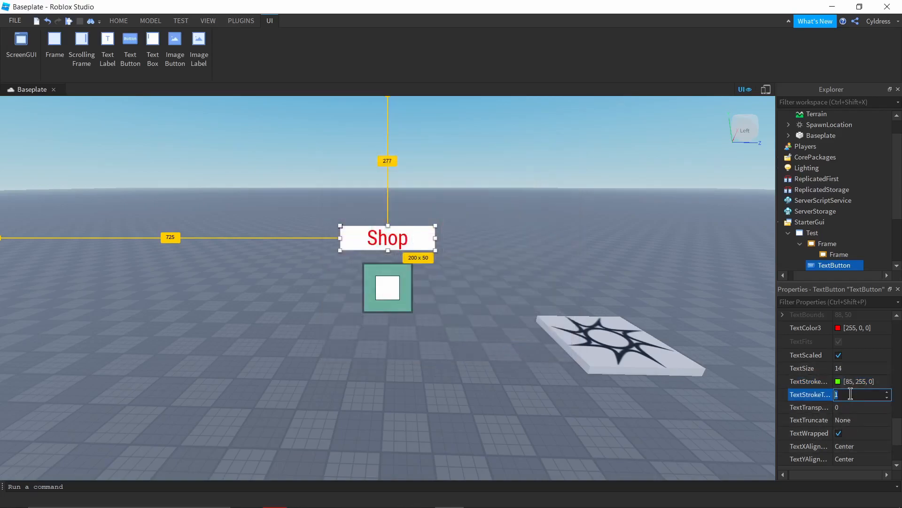
{"action": "type", "text": "0"}
{"action": "key", "text": "Return"}
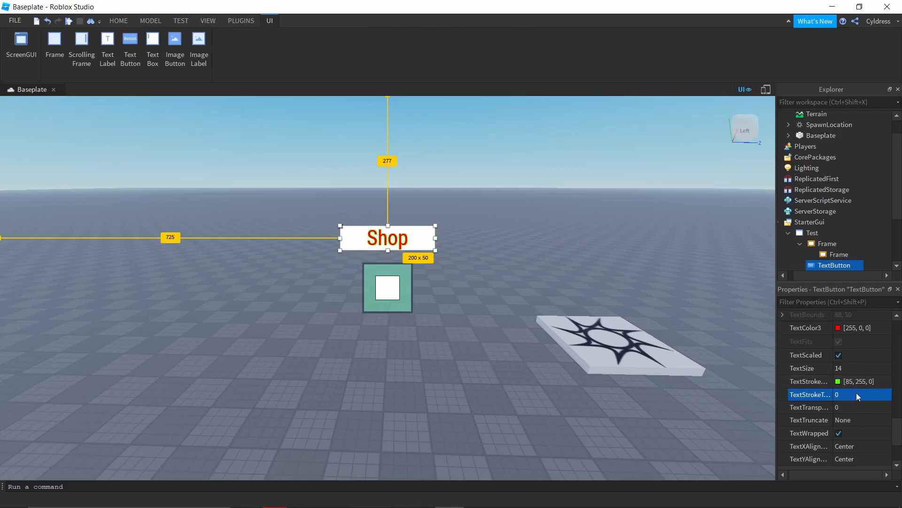
{"action": "left_click", "coordinate": [856, 394]}
{"action": "type", "text": "1"}
{"action": "key", "text": "Return"}
Step: Try a text stroke transparency of 0.5 on the TextButton and restore it to 1
{"action": "left_click", "coordinate": [856, 397]}
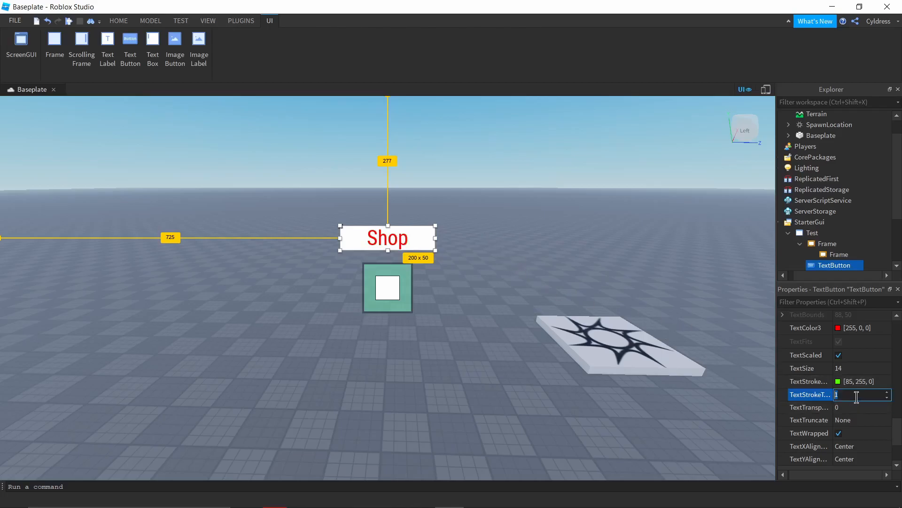
{"action": "type", "text": "0.5"}
{"action": "key", "text": "Return"}
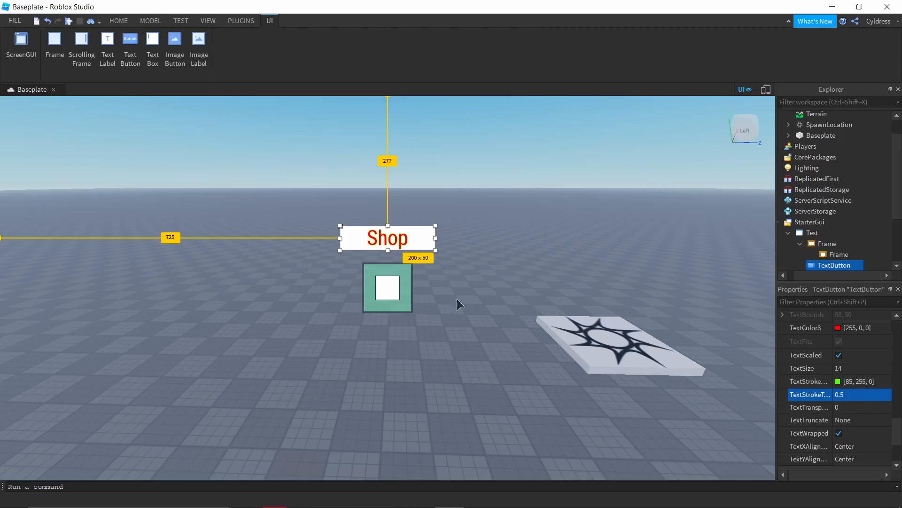
{"action": "left_click", "coordinate": [856, 396]}
{"action": "key", "text": "BackSpace"}
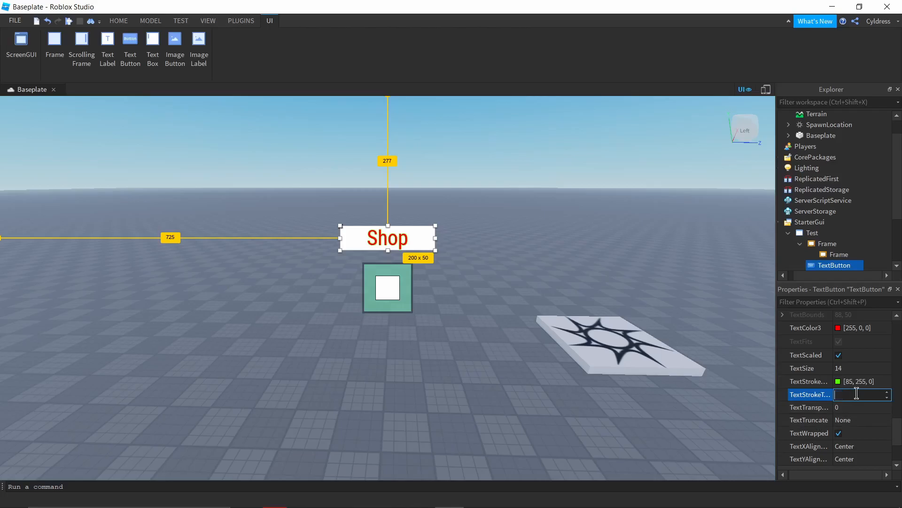
{"action": "type", "text": "1"}
{"action": "key", "text": "Return"}
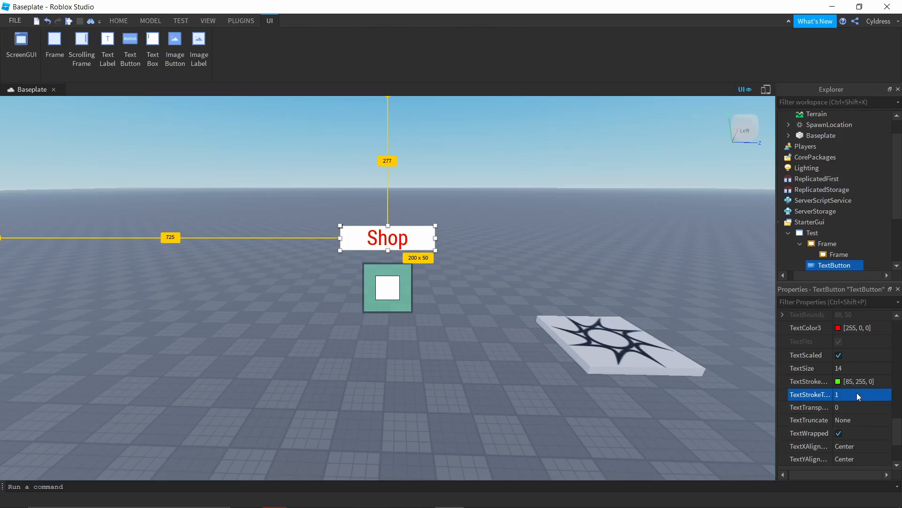
Step: Insert a TextLabel into the Test ScreenGui and place it centered above the Shop button, at about 725, 198 pixels
{"action": "scroll", "coordinate": [806, 223], "scroll_direction": "down", "scroll_amount": 1}
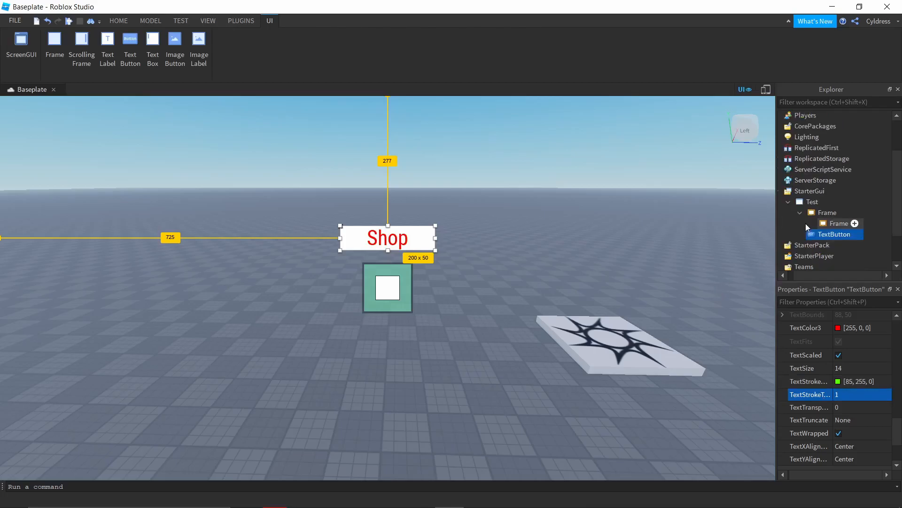
{"action": "left_click", "coordinate": [823, 202]}
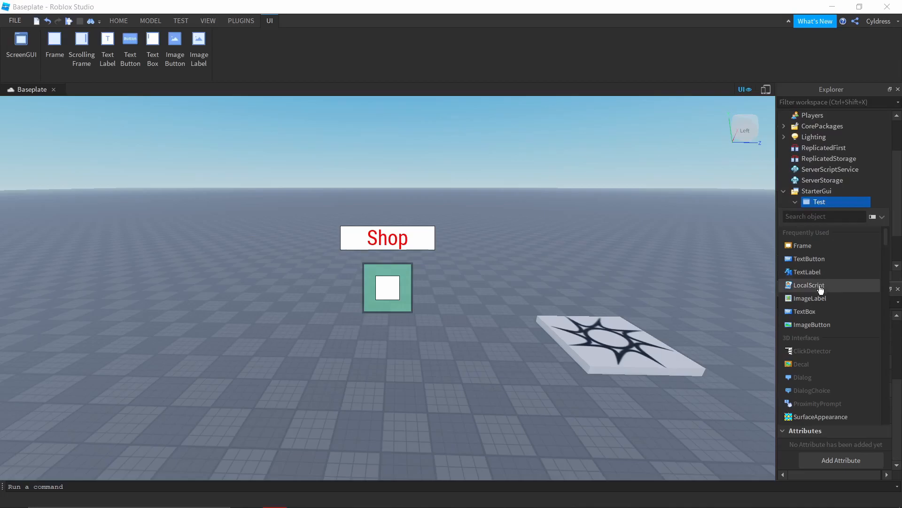
{"action": "left_click", "coordinate": [807, 271]}
{"action": "left_click_drag", "start_coordinate": [74, 109], "coordinate": [414, 201]}
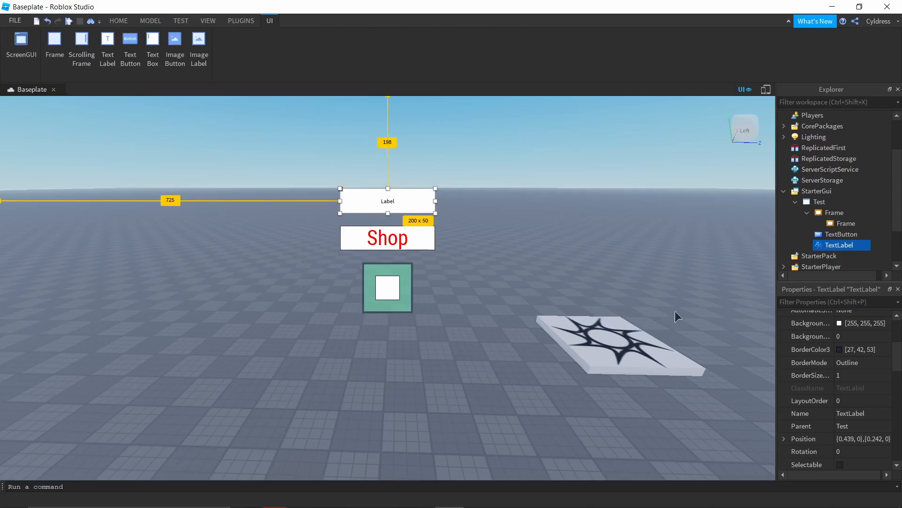
{"action": "scroll", "coordinate": [822, 351], "scroll_direction": "down", "scroll_amount": 8}
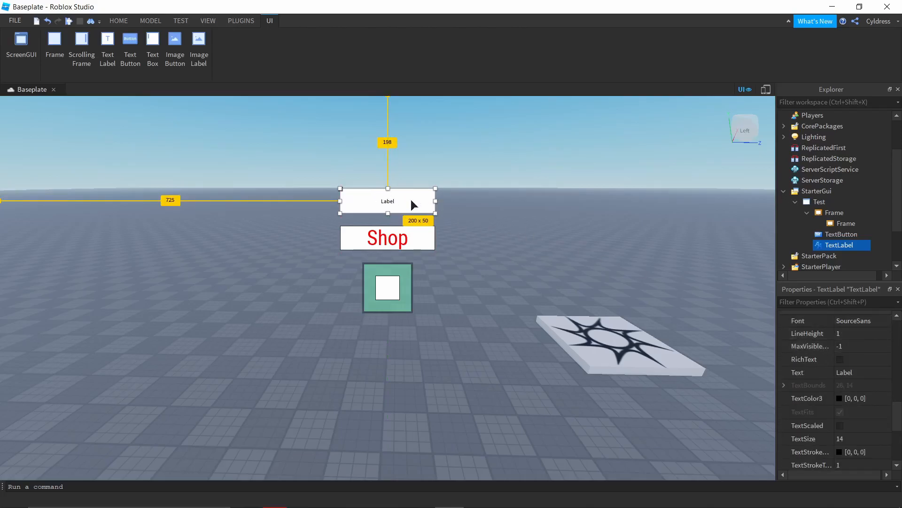
{"action": "left_click", "coordinate": [505, 221]}
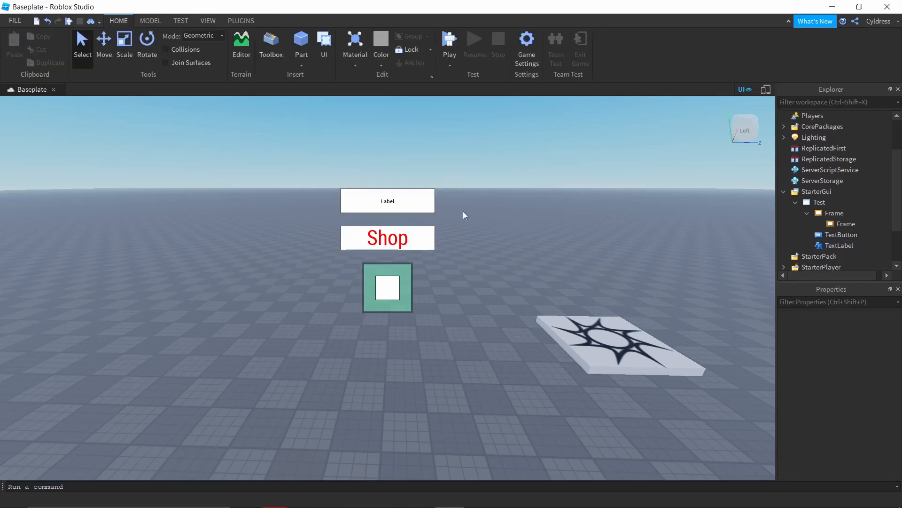
Step: Enlarge the TextLabel to about 377 x 73 pixels and center it above the Shop button at about 636, 162
{"action": "left_click", "coordinate": [840, 239]}
{"action": "left_click", "coordinate": [841, 243]}
{"action": "left_click_drag", "start_coordinate": [433, 201], "coordinate": [518, 202]}
{"action": "left_click_drag", "start_coordinate": [432, 213], "coordinate": [398, 198]}
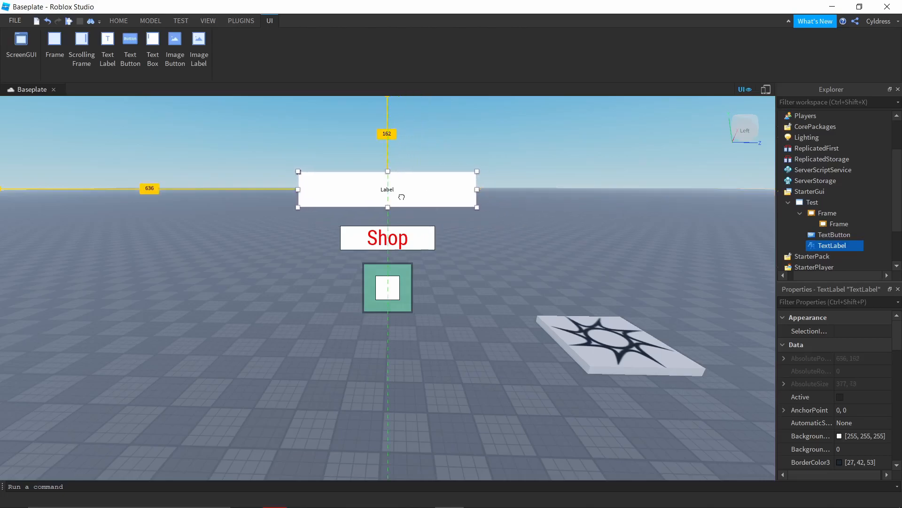
Step: Change the TextLabel's font to Sarpanch
{"action": "scroll", "coordinate": [825, 384], "scroll_direction": "down", "scroll_amount": 3}
{"action": "scroll", "coordinate": [819, 371], "scroll_direction": "down", "scroll_amount": 3}
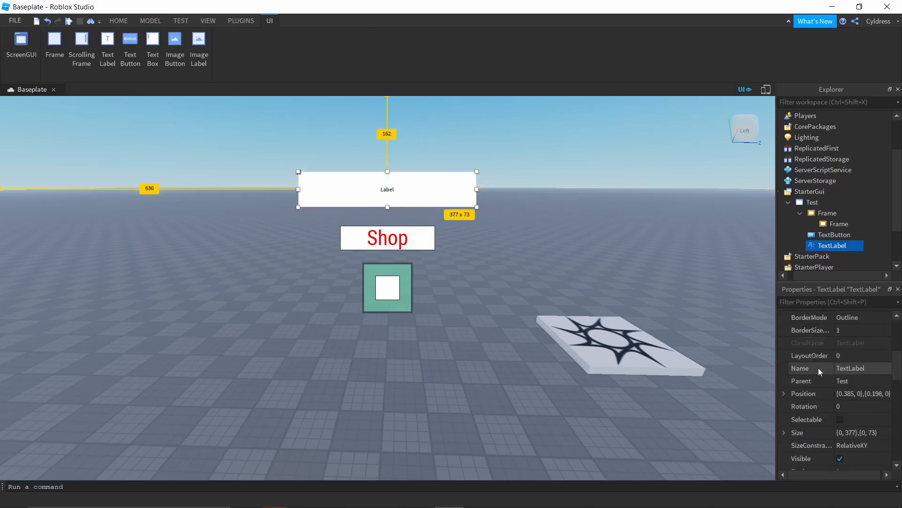
{"action": "scroll", "coordinate": [821, 370], "scroll_direction": "down", "scroll_amount": 6}
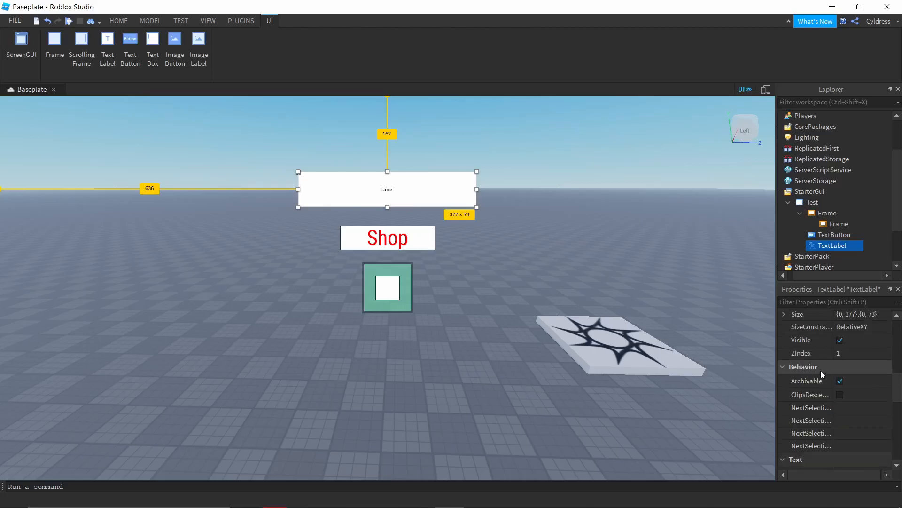
{"action": "left_click", "coordinate": [867, 316]}
{"action": "left_click", "coordinate": [868, 317]}
{"action": "scroll", "coordinate": [862, 386], "scroll_direction": "down", "scroll_amount": 8}
{"action": "left_click", "coordinate": [859, 390]}
Step: Change the TextLabel's text to TITLE and enable TextScaled
{"action": "left_click", "coordinate": [855, 368]}
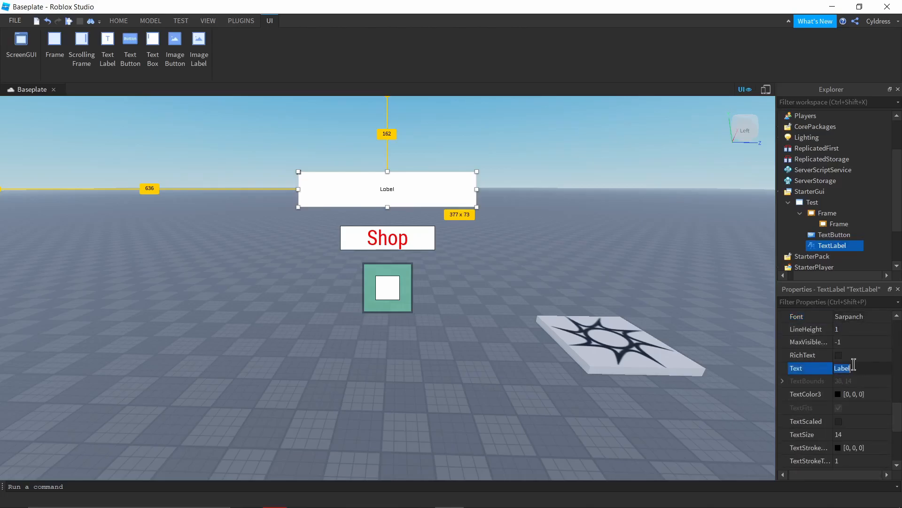
{"action": "type", "text": "TITLE"}
{"action": "key", "text": "Return"}
{"action": "left_click", "coordinate": [839, 421]}
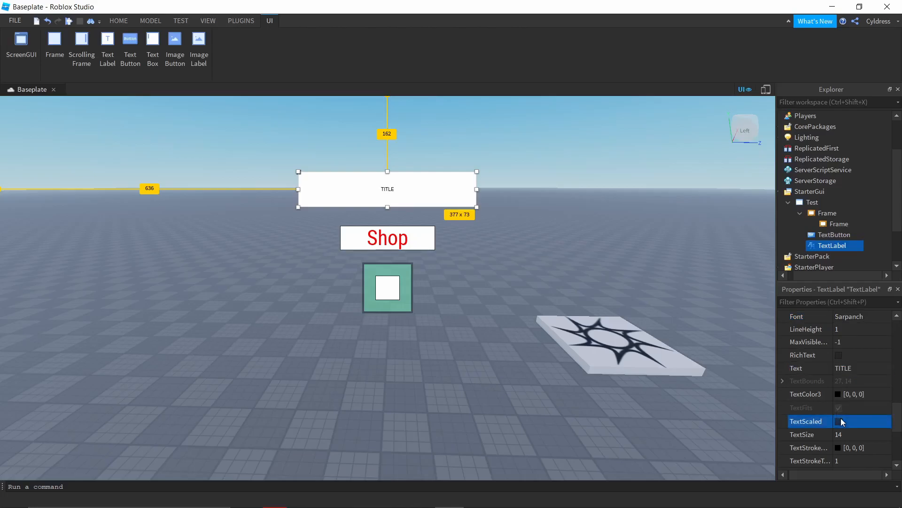
{"action": "left_click", "coordinate": [633, 277]}
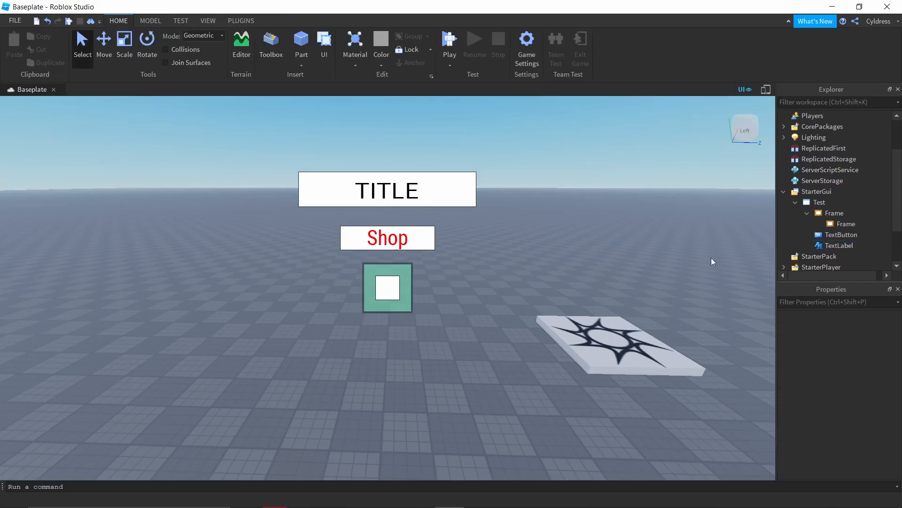
Step: Insert an ImageLabel into the Test ScreenGui and place it beside the green Frame, at about 555, 358 pixels
{"action": "left_click", "coordinate": [832, 202]}
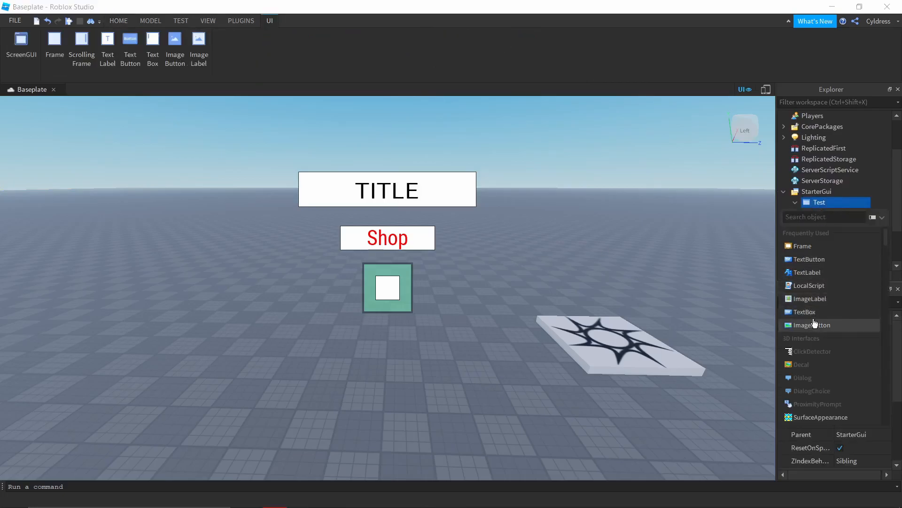
{"action": "left_click", "coordinate": [810, 299]}
{"action": "left_click_drag", "start_coordinate": [28, 122], "coordinate": [291, 294]}
Step: Open the ImageLabel's Image property for editing and examine its placeholder image path
{"action": "scroll", "coordinate": [881, 393], "scroll_direction": "down", "scroll_amount": 3}
{"action": "scroll", "coordinate": [850, 385], "scroll_direction": "down", "scroll_amount": 2}
{"action": "scroll", "coordinate": [850, 385], "scroll_direction": "down", "scroll_amount": 6}
{"action": "left_click", "coordinate": [859, 397]}
{"action": "left_click", "coordinate": [859, 398]}
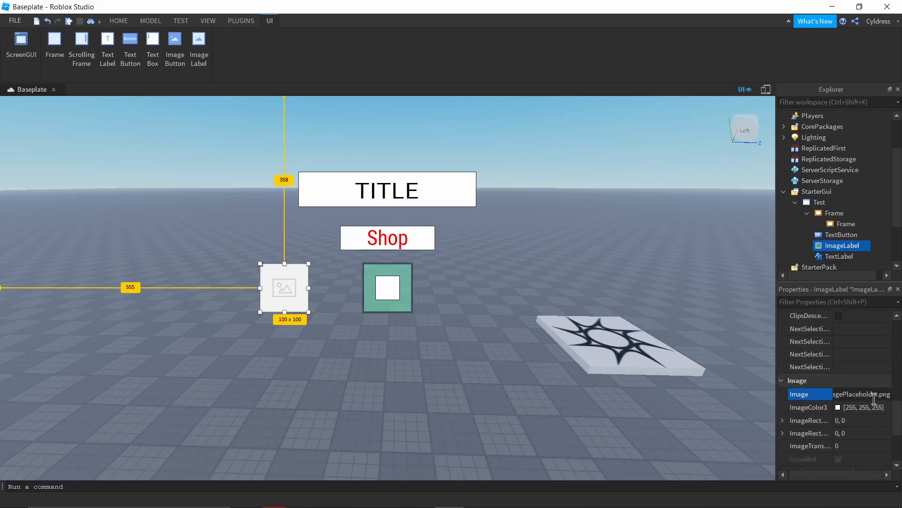
{"action": "left_click", "coordinate": [653, 403]}
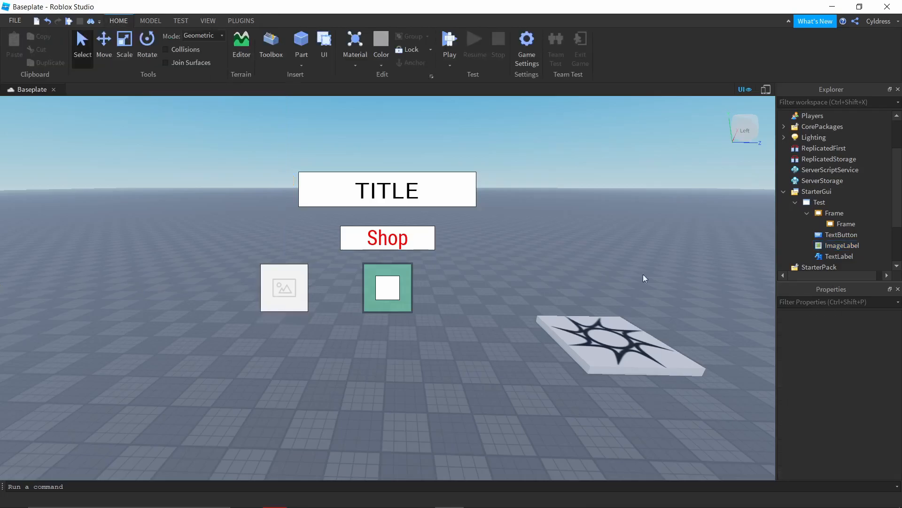
{"action": "left_click", "coordinate": [839, 246]}
{"action": "scroll", "coordinate": [855, 397], "scroll_direction": "down", "scroll_amount": 6}
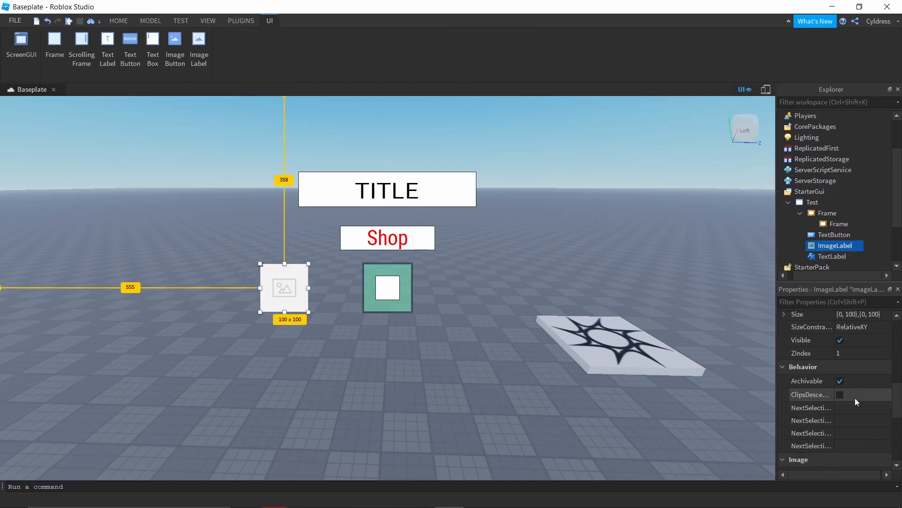
{"action": "left_click", "coordinate": [855, 394]}
{"action": "double_click", "coordinate": [856, 393]}
{"action": "double_click", "coordinate": [856, 394]}
{"action": "double_click", "coordinate": [856, 394]}
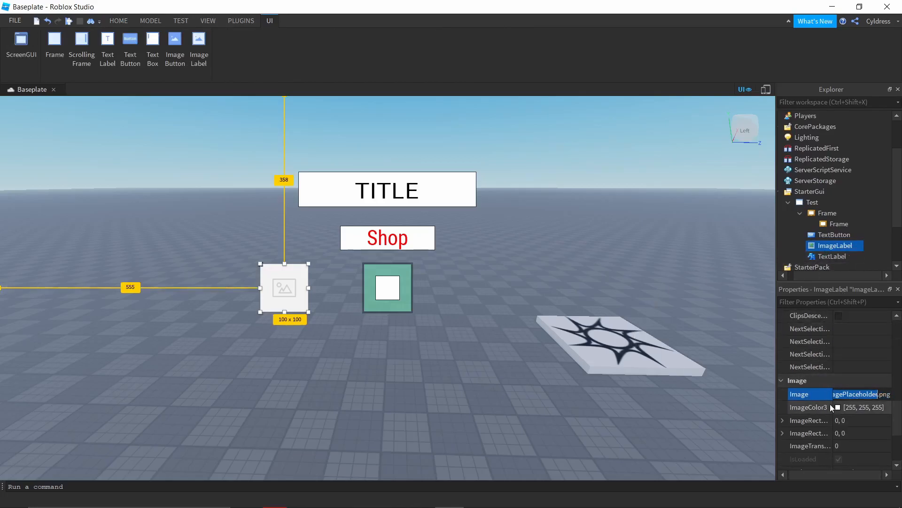
Step: Set the ImageLabel's background color to the green 85, 170, 0
{"action": "scroll", "coordinate": [874, 391], "scroll_direction": "up", "scroll_amount": 1}
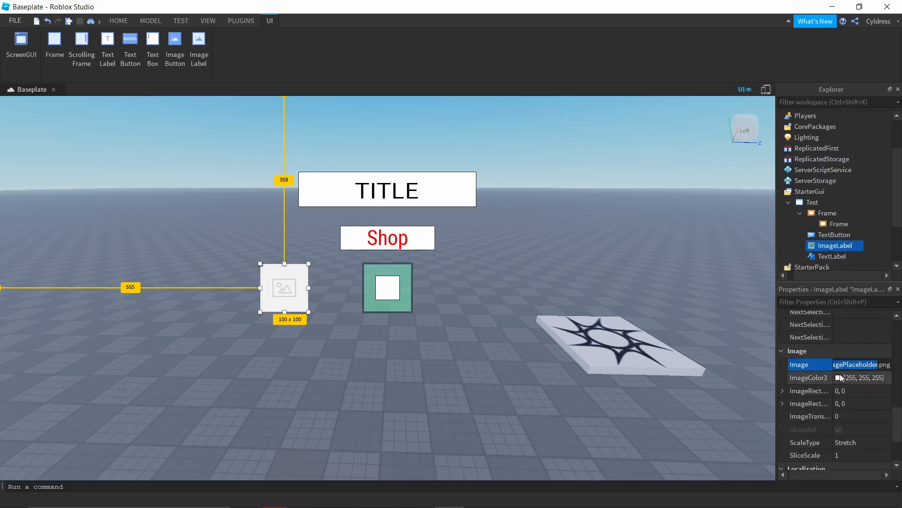
{"action": "scroll", "coordinate": [839, 374], "scroll_direction": "up", "scroll_amount": 6}
{"action": "scroll", "coordinate": [839, 376], "scroll_direction": "up", "scroll_amount": 2}
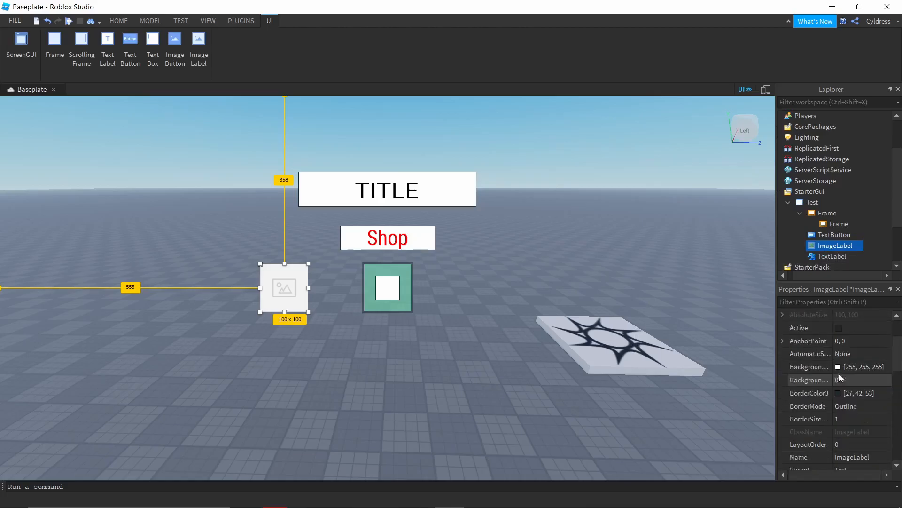
{"action": "scroll", "coordinate": [839, 374], "scroll_direction": "up", "scroll_amount": 3}
{"action": "scroll", "coordinate": [839, 374], "scroll_direction": "down", "scroll_amount": 1}
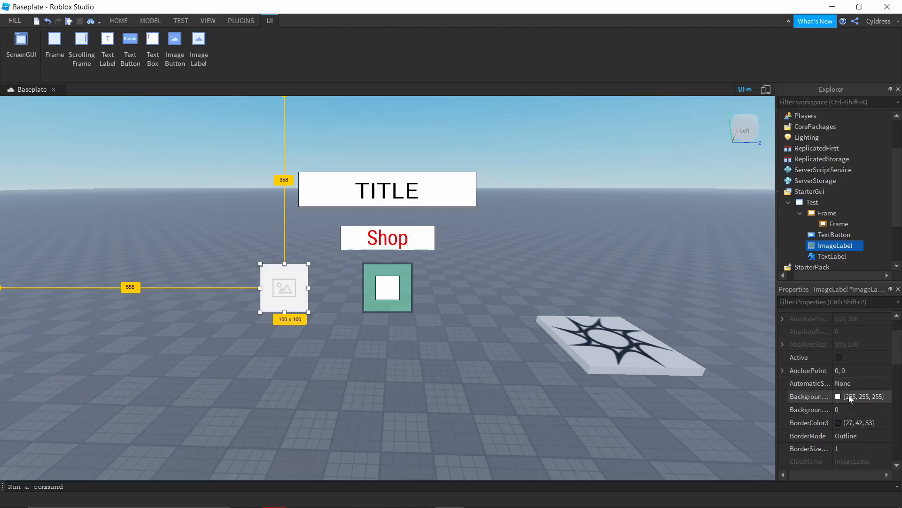
{"action": "left_click", "coordinate": [838, 396]}
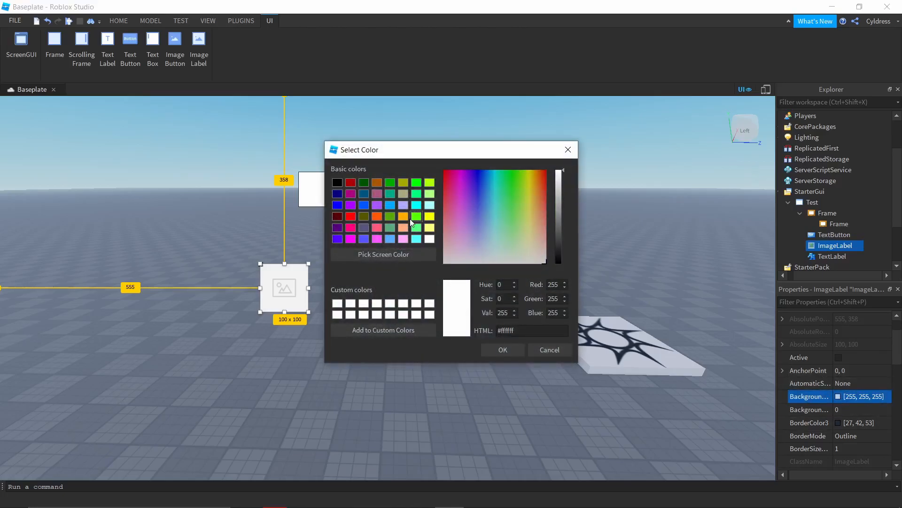
{"action": "left_click", "coordinate": [391, 216]}
{"action": "left_click", "coordinate": [511, 354]}
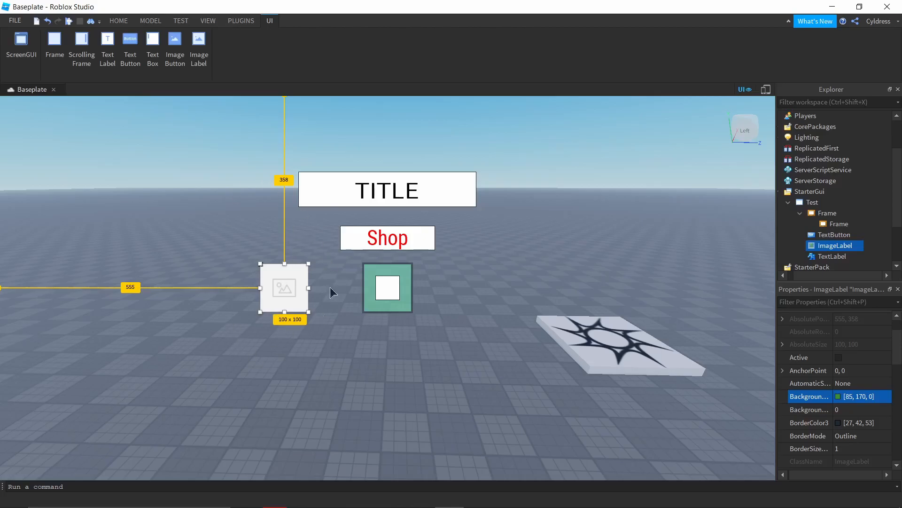
Step: Set the ImageLabel's ImageColor3 to cyan 85, 255, 255 and move it closer to the green Frame, at about 636, 358 pixels
{"action": "scroll", "coordinate": [805, 376], "scroll_direction": "down", "scroll_amount": 5}
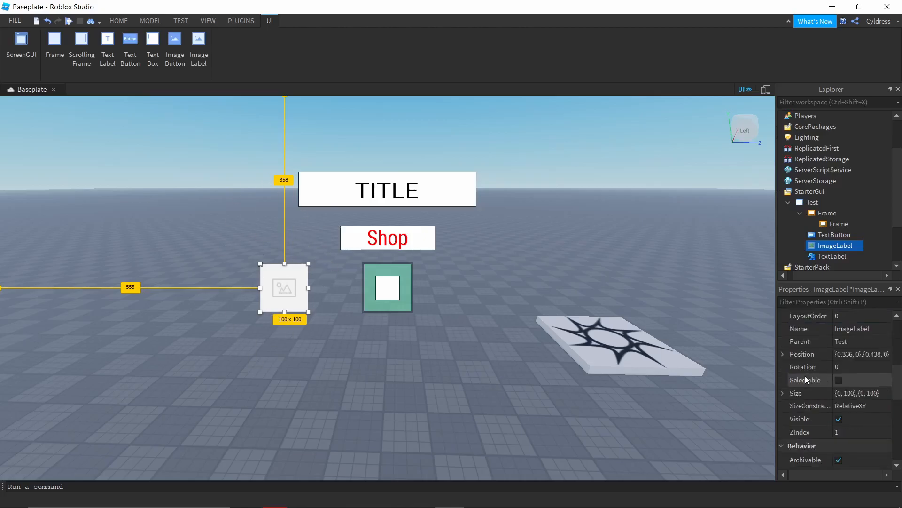
{"action": "scroll", "coordinate": [827, 348], "scroll_direction": "down", "scroll_amount": 3}
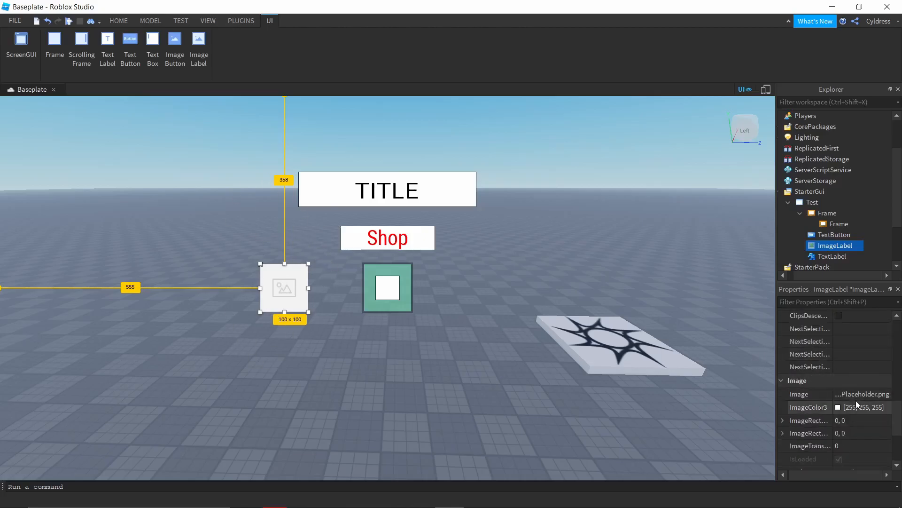
{"action": "left_click", "coordinate": [841, 408]}
{"action": "left_click", "coordinate": [417, 182]}
{"action": "left_click", "coordinate": [403, 228]}
{"action": "left_click", "coordinate": [352, 218]}
{"action": "left_click", "coordinate": [377, 194]}
{"action": "left_click", "coordinate": [403, 236]}
{"action": "left_click", "coordinate": [390, 229]}
{"action": "left_click", "coordinate": [350, 239]}
{"action": "left_click", "coordinate": [362, 216]}
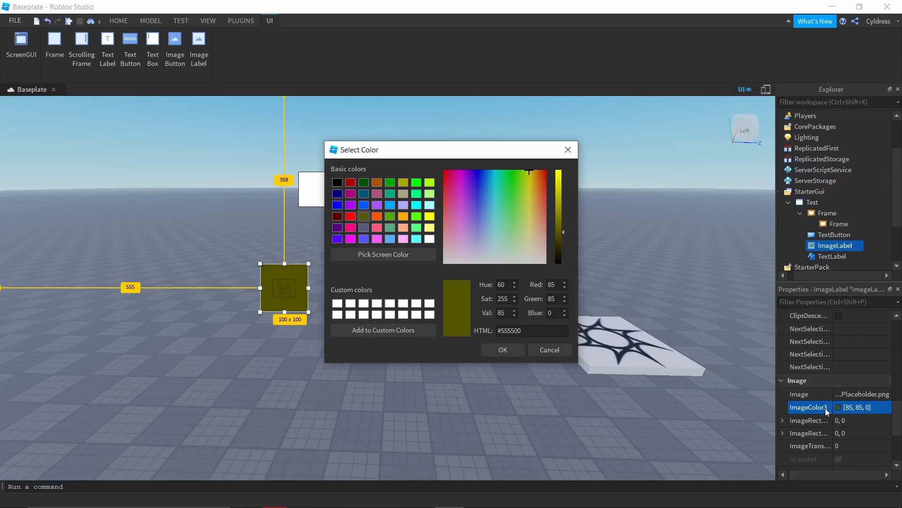
{"action": "left_click", "coordinate": [430, 227]}
{"action": "left_click", "coordinate": [416, 238]}
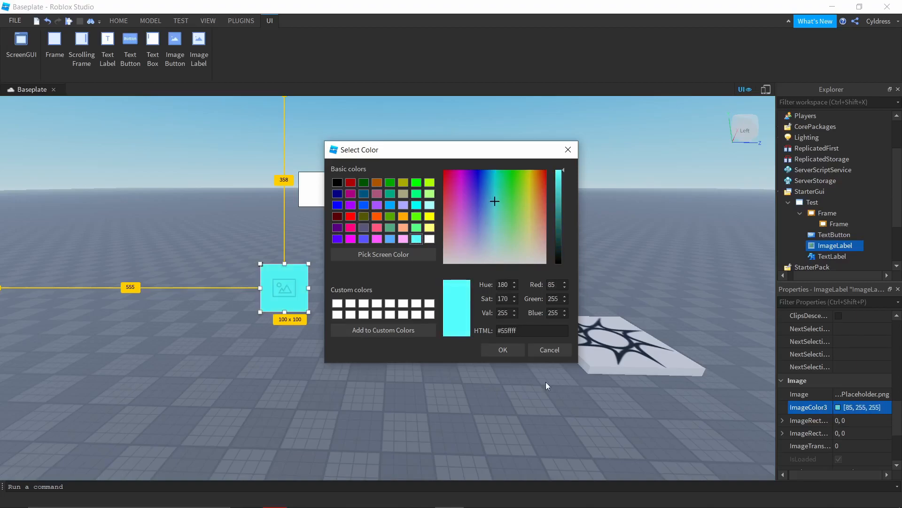
{"action": "left_click", "coordinate": [503, 354]}
{"action": "left_click_drag", "start_coordinate": [298, 300], "coordinate": [336, 300]}
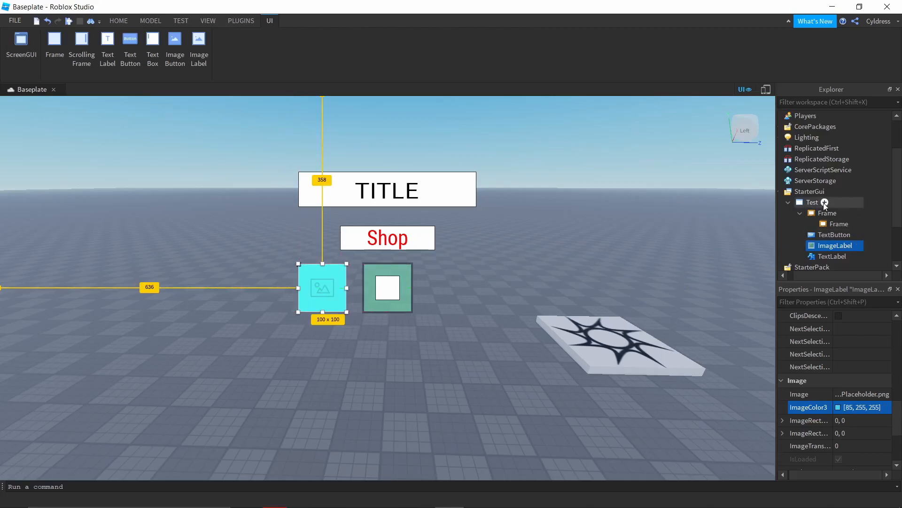
Step: Insert a TextBox into the Test ScreenGui and place it beside the cyan ImageLabel, at about 382, 383 pixels
{"action": "left_click", "coordinate": [825, 202]}
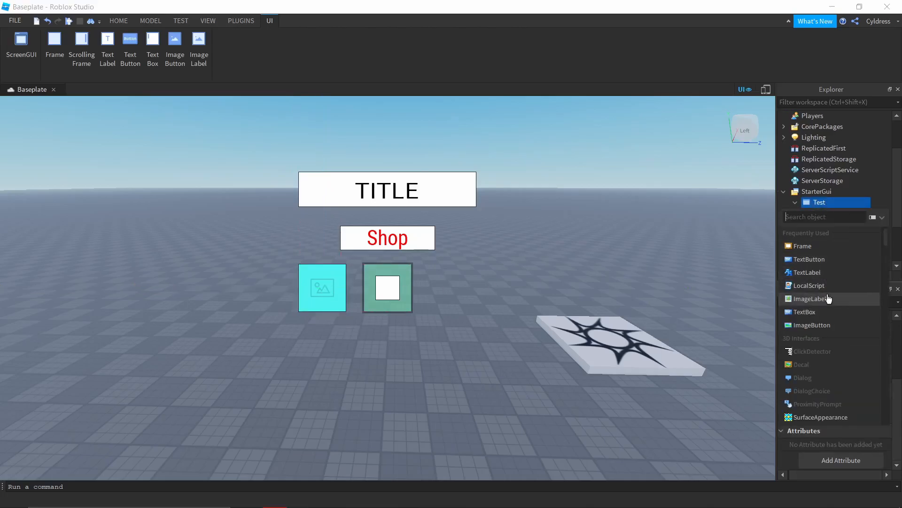
{"action": "left_click", "coordinate": [807, 313]}
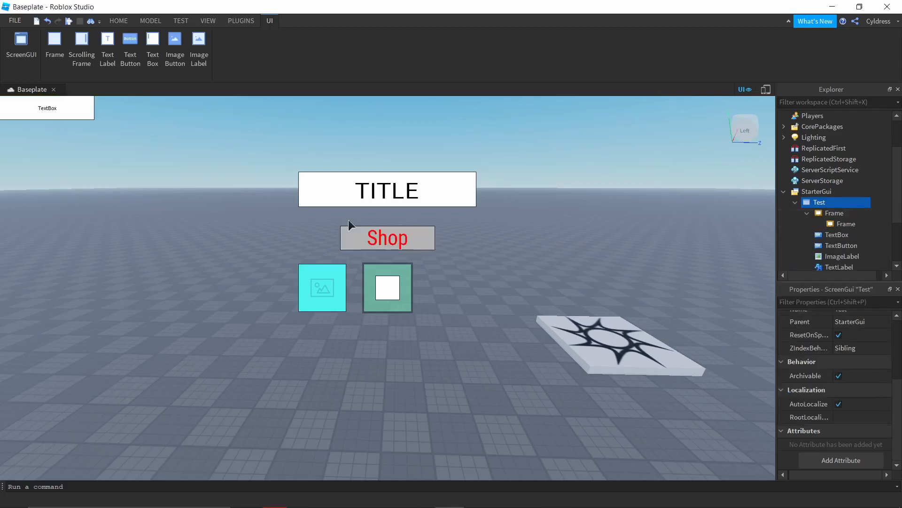
{"action": "left_click_drag", "start_coordinate": [54, 100], "coordinate": [233, 278]}
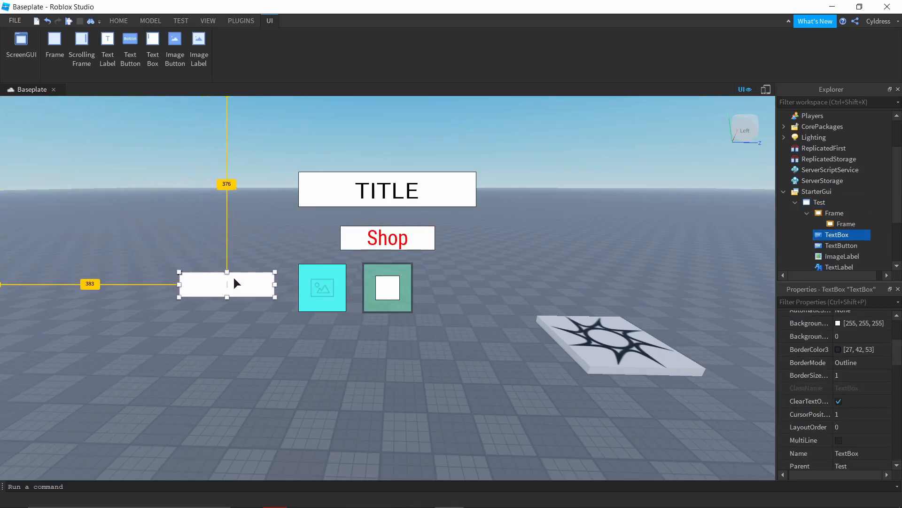
{"action": "left_click", "coordinate": [238, 244]}
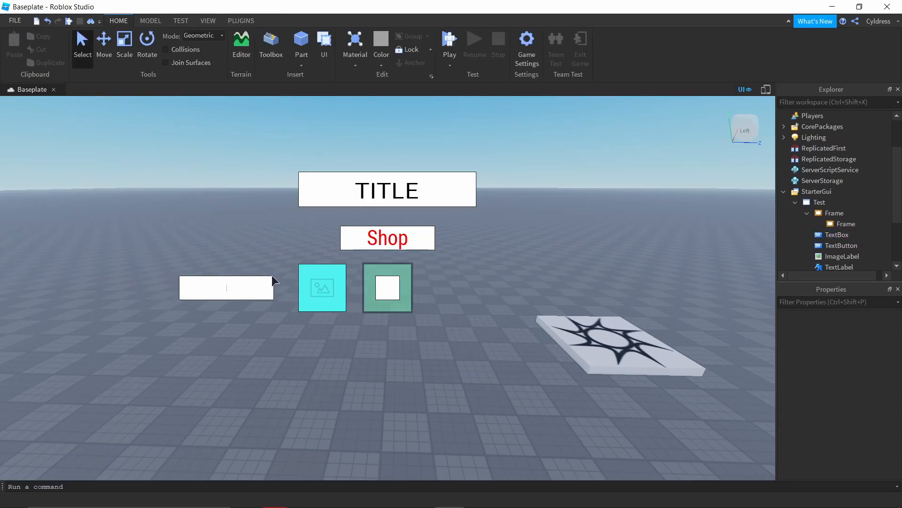
Step: Enable RichText and TextScaled for the TextBox
{"action": "left_click", "coordinate": [841, 257]}
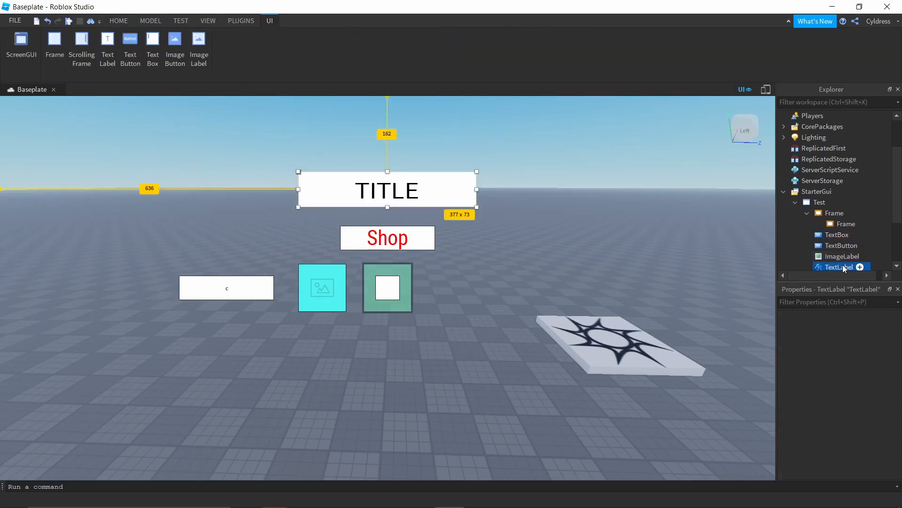
{"action": "left_click", "coordinate": [838, 236]}
{"action": "scroll", "coordinate": [841, 385], "scroll_direction": "down", "scroll_amount": 5}
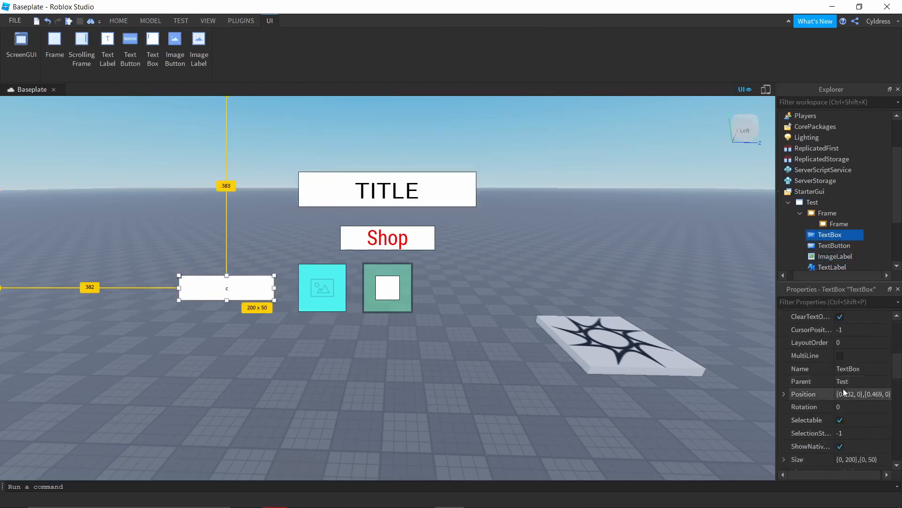
{"action": "scroll", "coordinate": [844, 395], "scroll_direction": "down", "scroll_amount": 1}
{"action": "scroll", "coordinate": [835, 393], "scroll_direction": "up", "scroll_amount": 2}
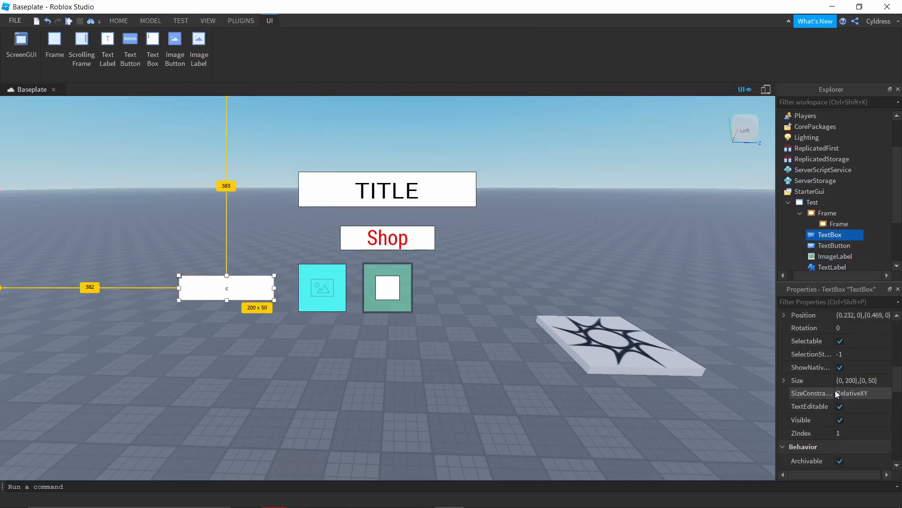
{"action": "scroll", "coordinate": [840, 362], "scroll_direction": "down", "scroll_amount": 8}
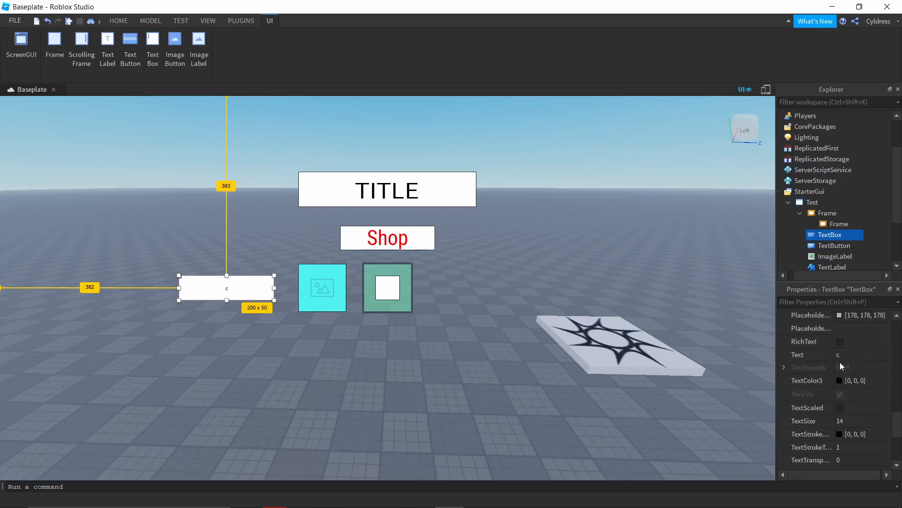
{"action": "left_click", "coordinate": [840, 342]}
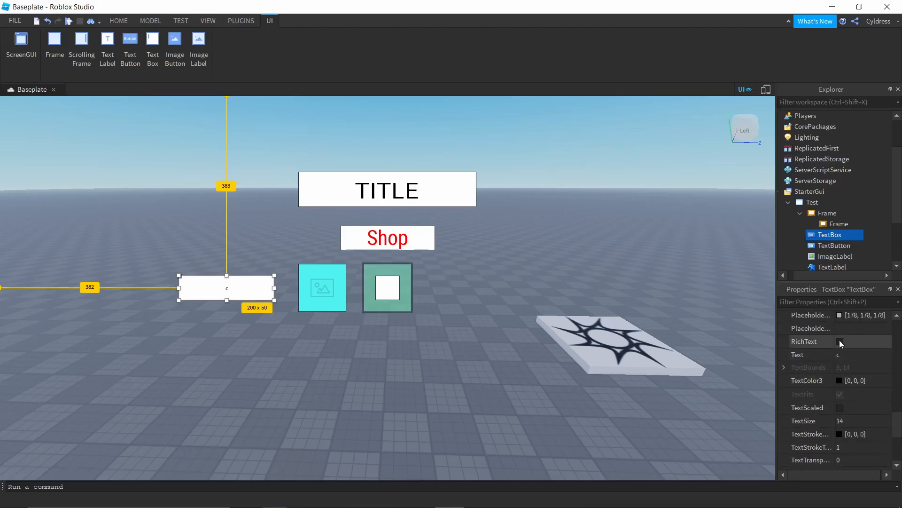
{"action": "left_click", "coordinate": [840, 407]}
{"action": "left_click", "coordinate": [360, 314]}
Step: Try out text entry in the TextBox by entering CODE and replacing it with random letters
{"action": "left_click", "coordinate": [227, 288]}
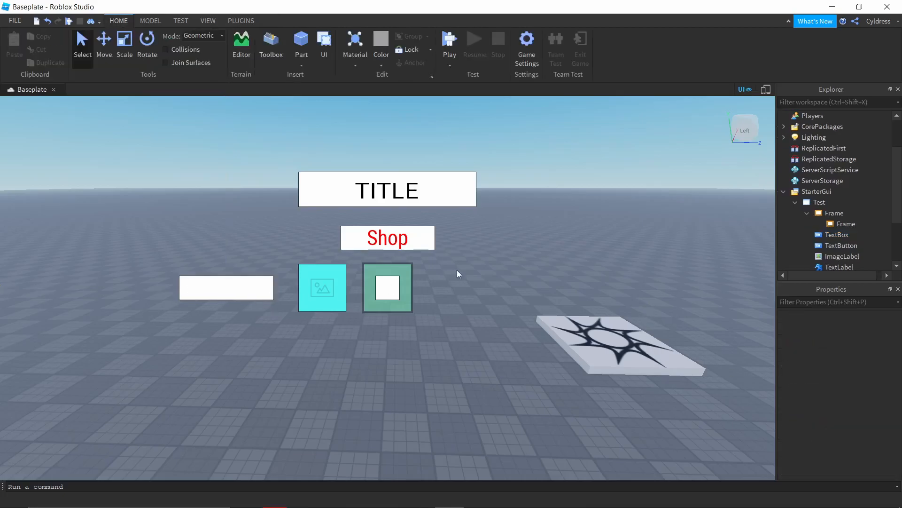
{"action": "type", "text": "CODFE"}
{"action": "key", "text": "BackSpace"}
{"action": "key", "text": "BackSpace"}
{"action": "type", "text": "E"}
{"action": "key", "text": "Return"}
{"action": "left_click", "coordinate": [238, 287]}
{"action": "type", "text": "KGKJHGGKJHGKJGJGKJGHJGH"}
{"action": "key", "text": "BackSpace"}
{"action": "key", "text": "BackSpace"}
{"action": "key", "text": "BackSpace"}
{"action": "key", "text": "BackSpace"}
{"action": "key", "text": "BackSpace"}
{"action": "key", "text": "BackSpace"}
{"action": "key", "text": "BackSpace"}
{"action": "key", "text": "BackSpace"}
{"action": "key", "text": "BackSpace"}
{"action": "key", "text": "BackSpace"}
{"action": "key", "text": "BackSpace"}
{"action": "key", "text": "BackSpace"}
{"action": "key", "text": "BackSpace"}
{"action": "key", "text": "BackSpace"}
{"action": "key", "text": "BackSpace"}
{"action": "key", "text": "BackSpace"}
{"action": "key", "text": "BackSpace"}
{"action": "key", "text": "BackSpace"}
{"action": "key", "text": "BackSpace"}
{"action": "key", "text": "BackSpace"}
Step: Insert an ImageButton into the Test ScreenGui and place it above the TextBox, at about 431, 243 pixels
{"action": "scroll", "coordinate": [845, 217], "scroll_direction": "down", "scroll_amount": 2}
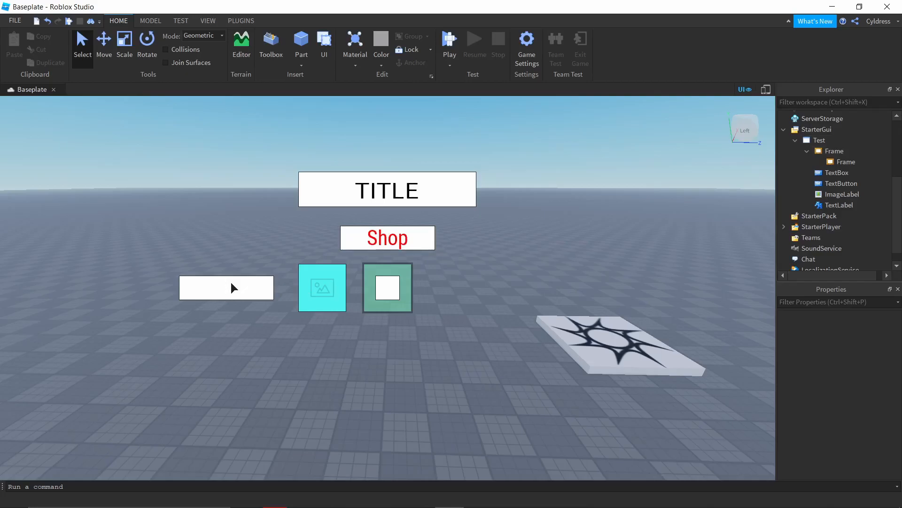
{"action": "left_click", "coordinate": [838, 140]}
{"action": "left_click", "coordinate": [824, 261]}
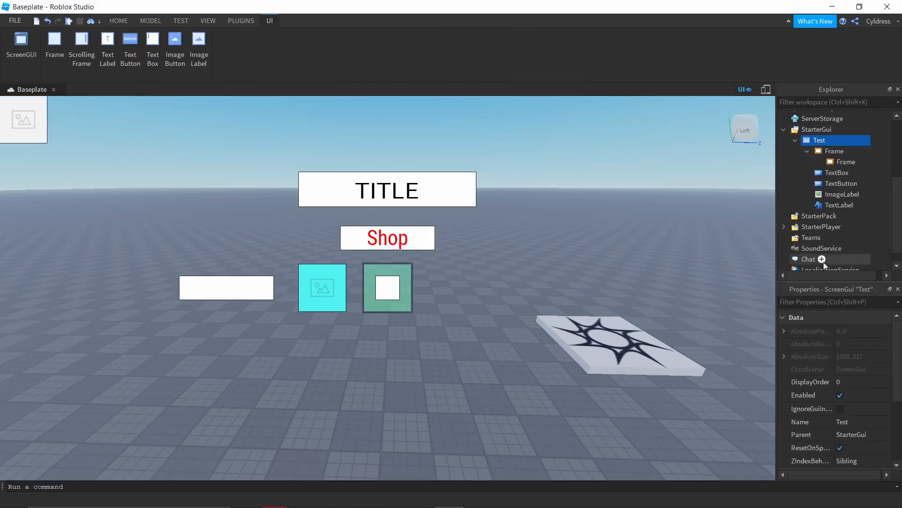
{"action": "left_click_drag", "start_coordinate": [38, 124], "coordinate": [236, 241]}
Step: Move the ImageLabel beside the ImageButton, compare it with the other elements, and return it next to the green Frame at about 636, 358 pixels
{"action": "left_click_drag", "start_coordinate": [323, 288], "coordinate": [285, 240]}
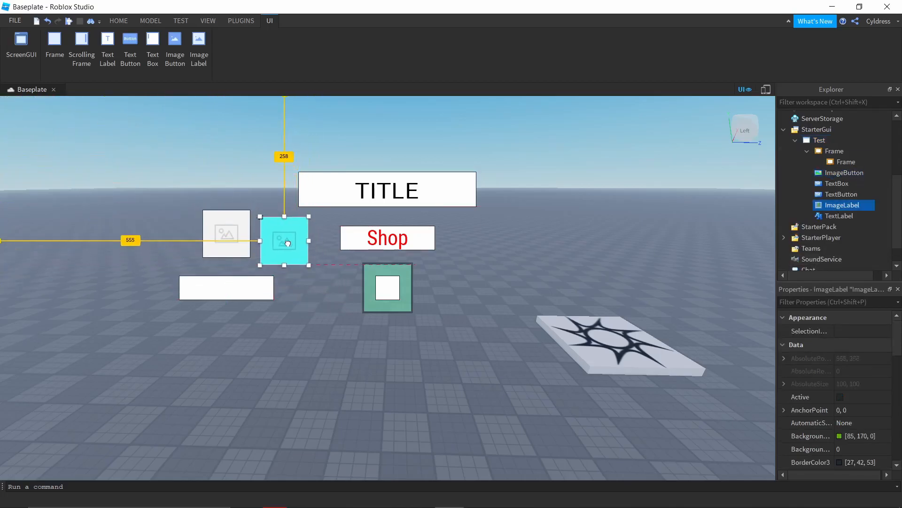
{"action": "left_click", "coordinate": [401, 241]}
{"action": "left_click", "coordinate": [407, 191]}
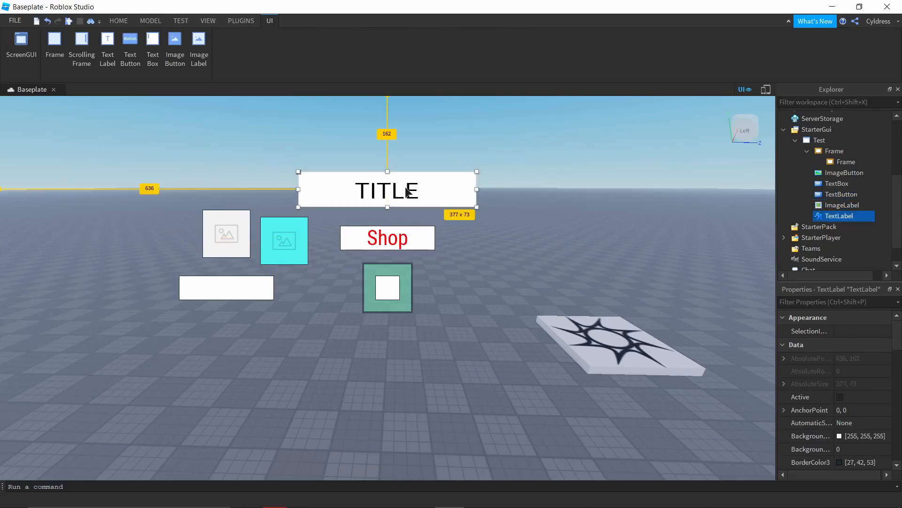
{"action": "left_click_drag", "start_coordinate": [277, 239], "coordinate": [280, 233]}
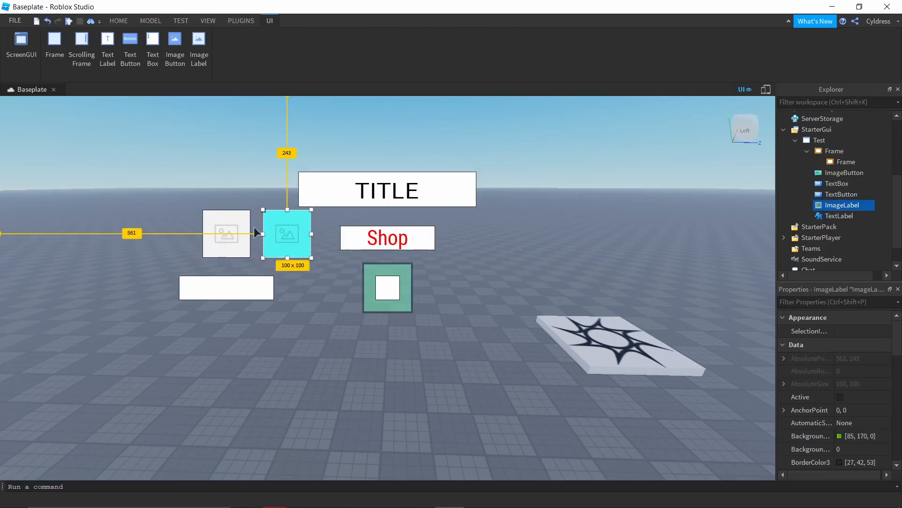
{"action": "left_click", "coordinate": [236, 219]}
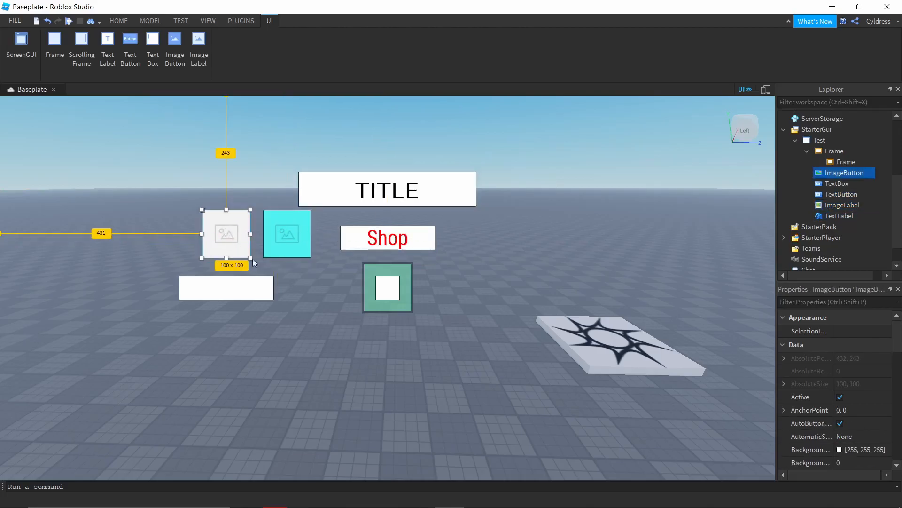
{"action": "left_click_drag", "start_coordinate": [298, 239], "coordinate": [321, 286]}
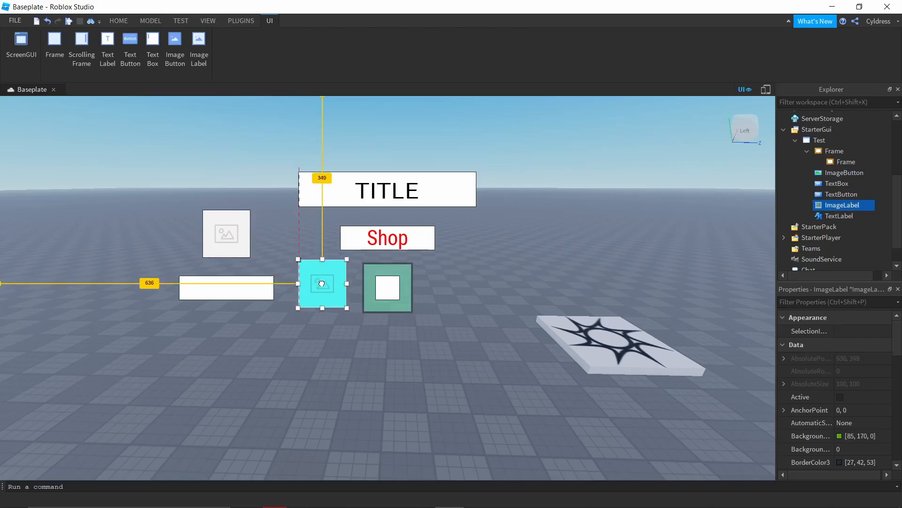
{"action": "left_click", "coordinate": [286, 244]}
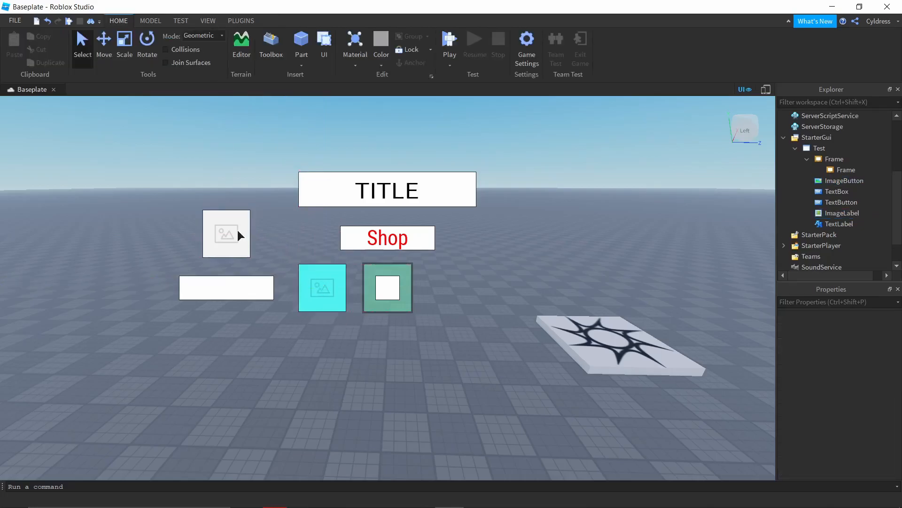
Step: Collapse the Frame in the object hierarchy and disable StarterGui's ShowDevelopmentGui property
{"action": "left_click", "coordinate": [808, 159]}
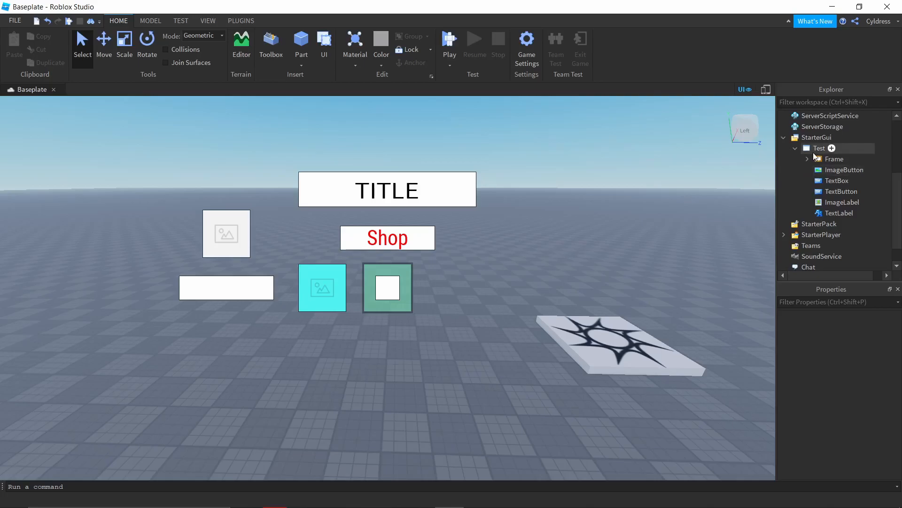
{"action": "left_click", "coordinate": [817, 150]}
{"action": "scroll", "coordinate": [848, 311], "scroll_direction": "down", "scroll_amount": 5}
{"action": "scroll", "coordinate": [819, 204], "scroll_direction": "up", "scroll_amount": 3}
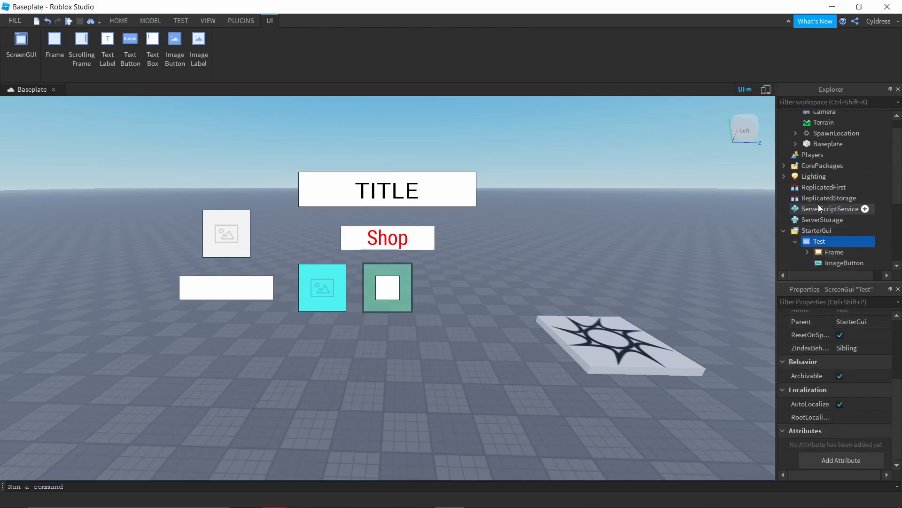
{"action": "left_click", "coordinate": [818, 230]}
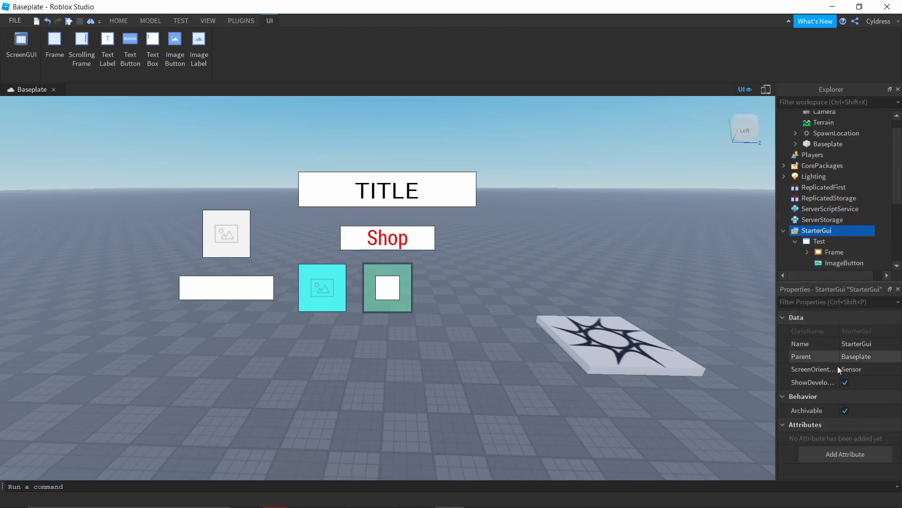
{"action": "left_click", "coordinate": [805, 384]}
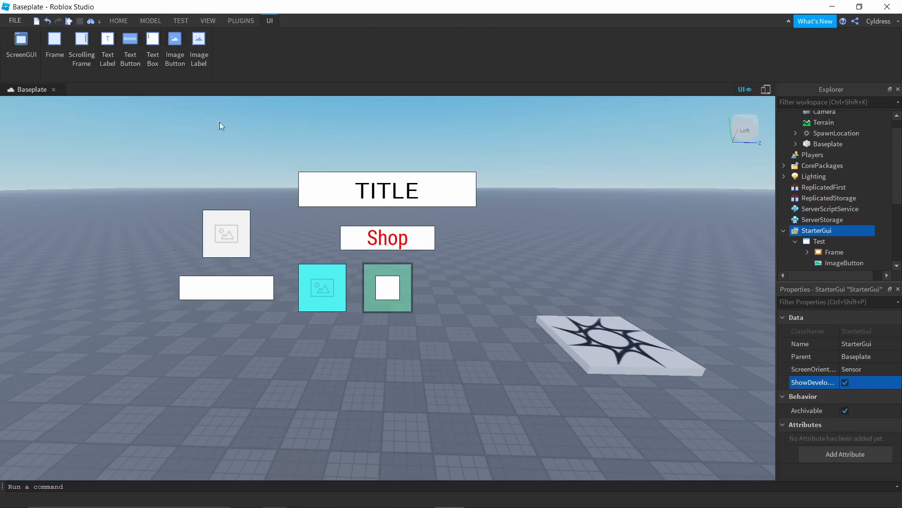
{"action": "left_click", "coordinate": [846, 382]}
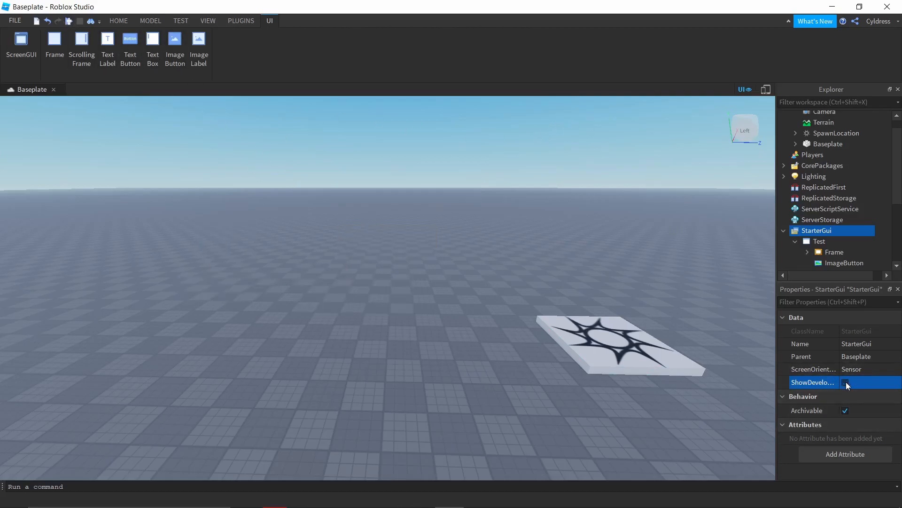
Step: Playtest the place to check how the GUI appears in game, and stop the test
{"action": "left_click", "coordinate": [68, 22]}
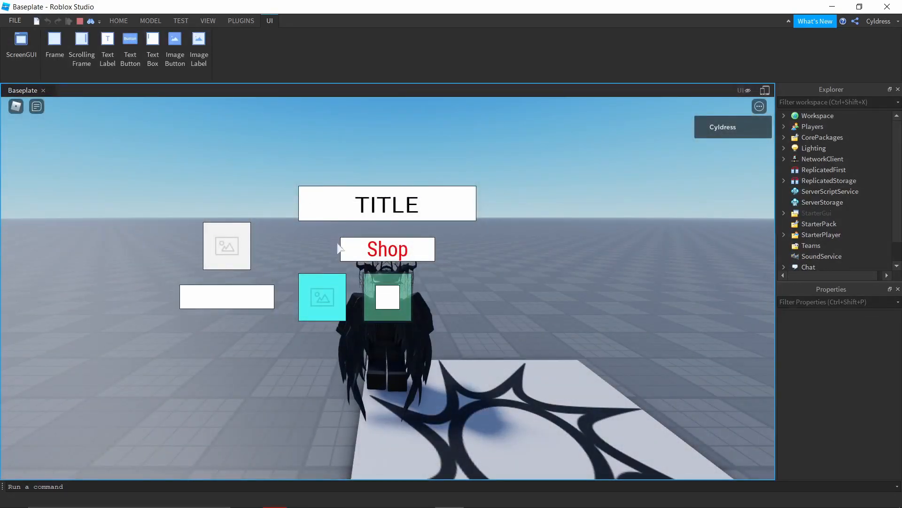
{"action": "left_click", "coordinate": [80, 21]}
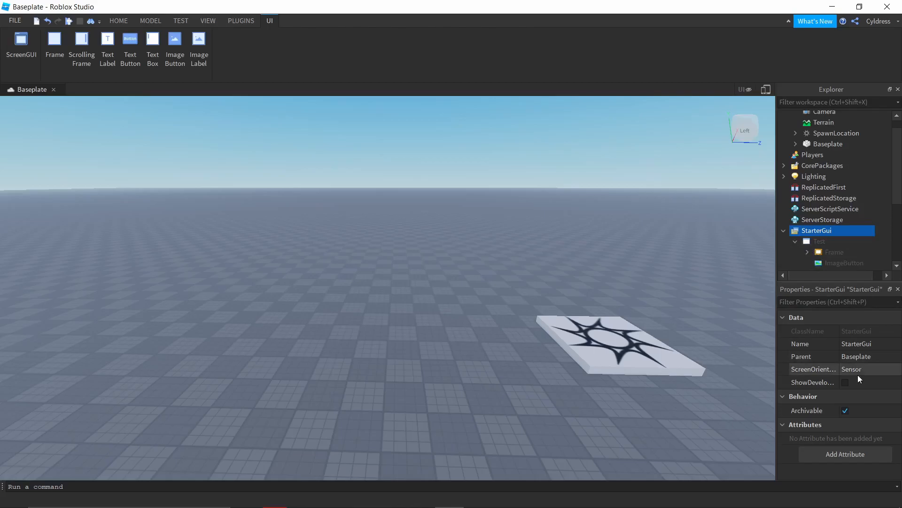
Step: Enable StarterGui's ShowDevelopmentGui property and review the properties of the Test ScreenGui
{"action": "left_click", "coordinate": [844, 383]}
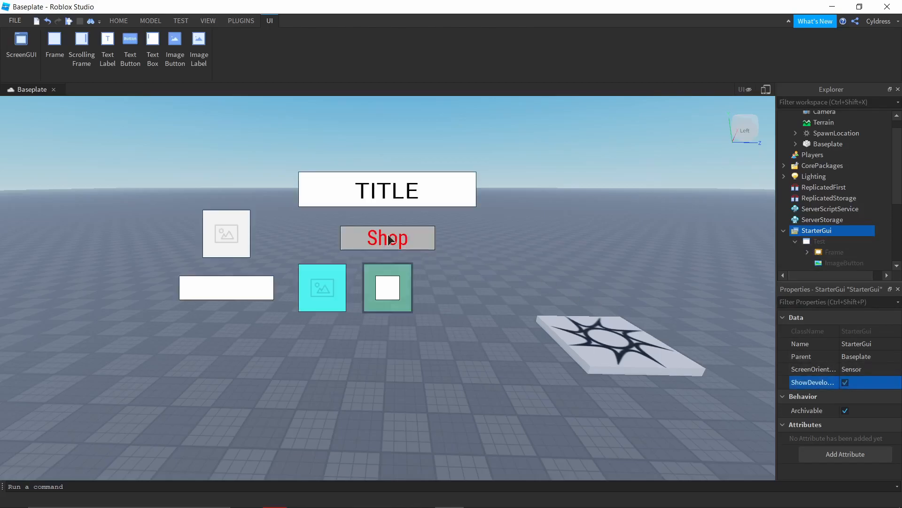
{"action": "scroll", "coordinate": [820, 217], "scroll_direction": "down", "scroll_amount": 1}
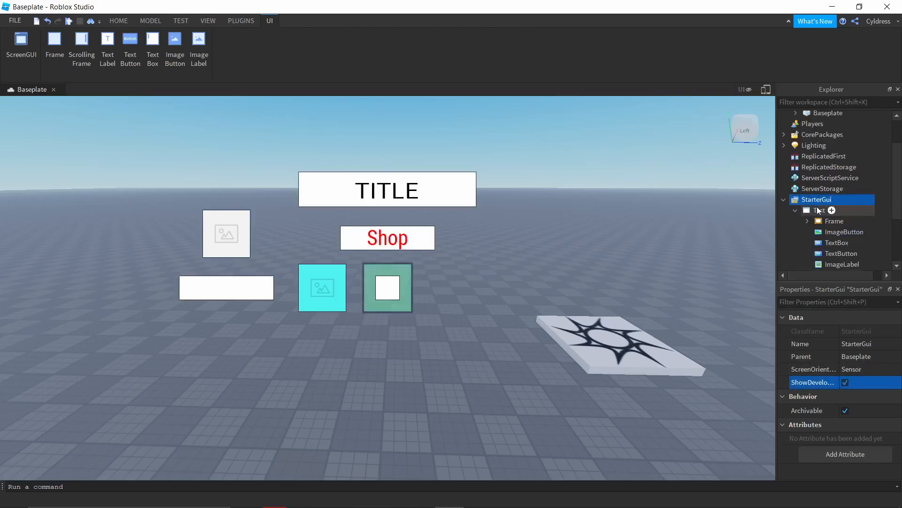
{"action": "left_click", "coordinate": [818, 211]}
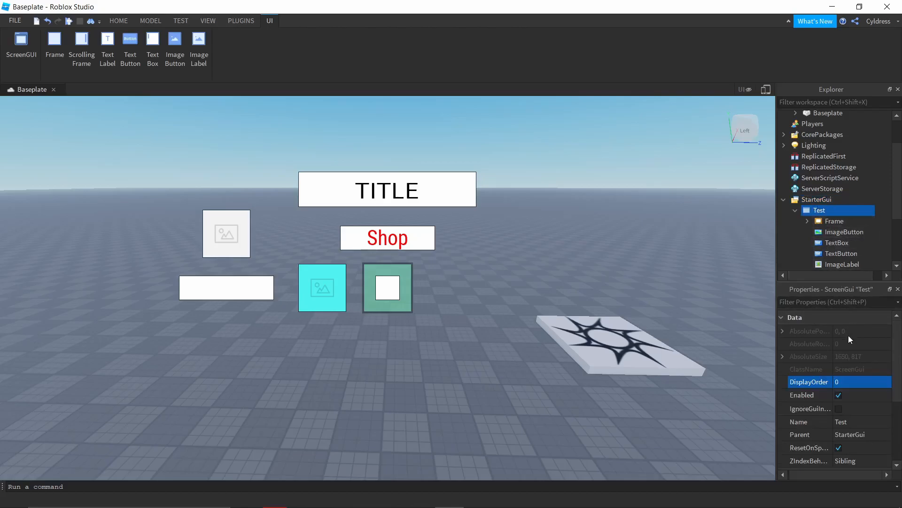
{"action": "scroll", "coordinate": [848, 336], "scroll_direction": "down", "scroll_amount": 3}
{"action": "scroll", "coordinate": [848, 336], "scroll_direction": "up", "scroll_amount": 2}
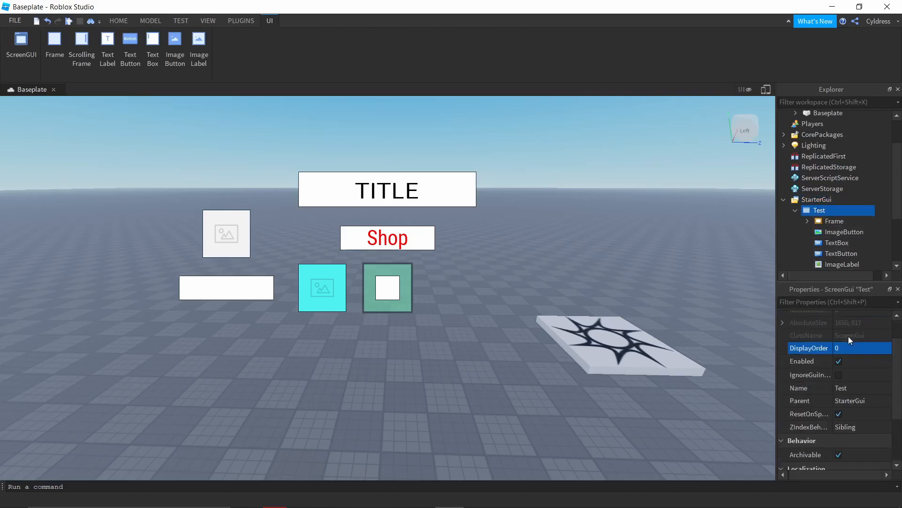
Step: Switch the Test ScreenGui's Enabled property off and on several times to compare its visibility, ending with it off
{"action": "left_click", "coordinate": [839, 362]}
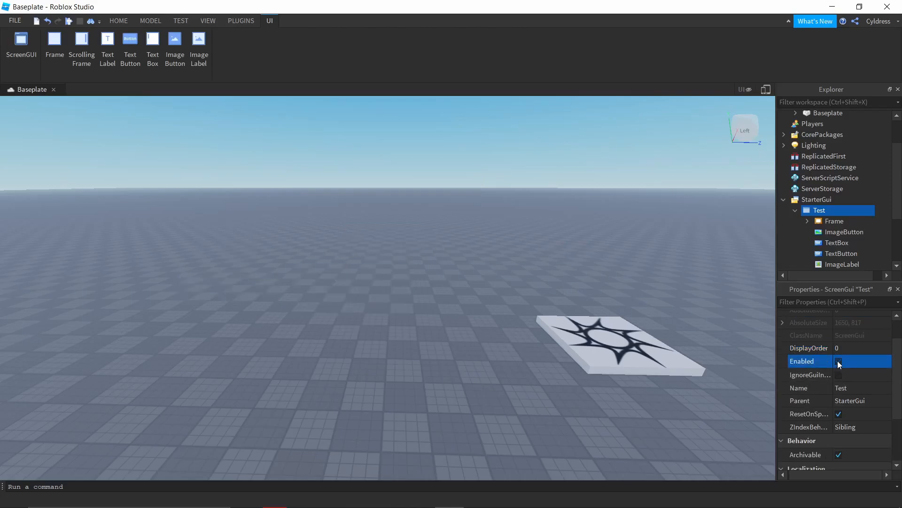
{"action": "left_click", "coordinate": [839, 362]}
{"action": "left_click", "coordinate": [839, 362]}
{"action": "left_click", "coordinate": [839, 362]}
{"action": "left_click", "coordinate": [839, 361]}
{"action": "left_click", "coordinate": [839, 361]}
{"action": "left_click", "coordinate": [839, 362]}
{"action": "left_click", "coordinate": [839, 362]}
{"action": "left_click", "coordinate": [839, 362]}
{"action": "left_click", "coordinate": [839, 362]}
{"action": "left_click", "coordinate": [838, 362]}
{"action": "left_click", "coordinate": [839, 362]}
{"action": "left_click", "coordinate": [839, 362]}
Step: Examine the Test ScreenGui's ResetOnSpawn property and turn its Enabled property back on, finishing with nothing selected
{"action": "scroll", "coordinate": [839, 363], "scroll_direction": "down", "scroll_amount": 2}
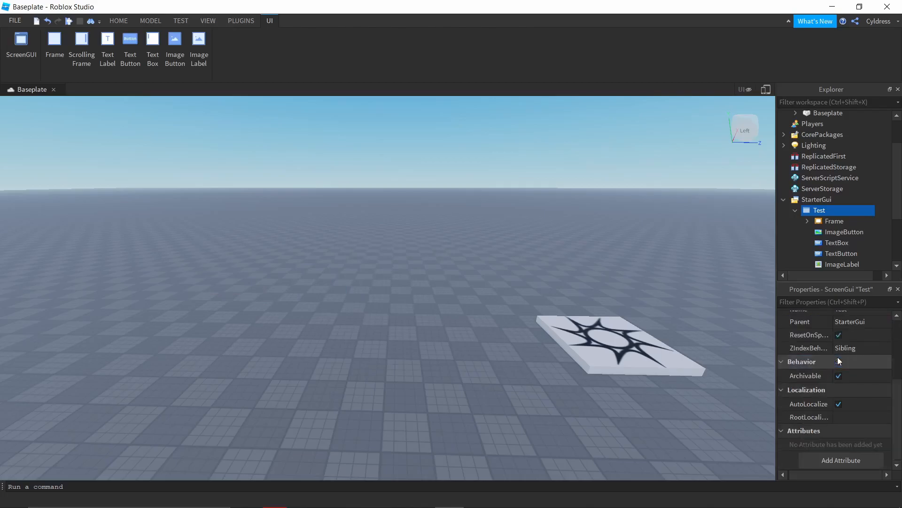
{"action": "scroll", "coordinate": [840, 361], "scroll_direction": "up", "scroll_amount": 1}
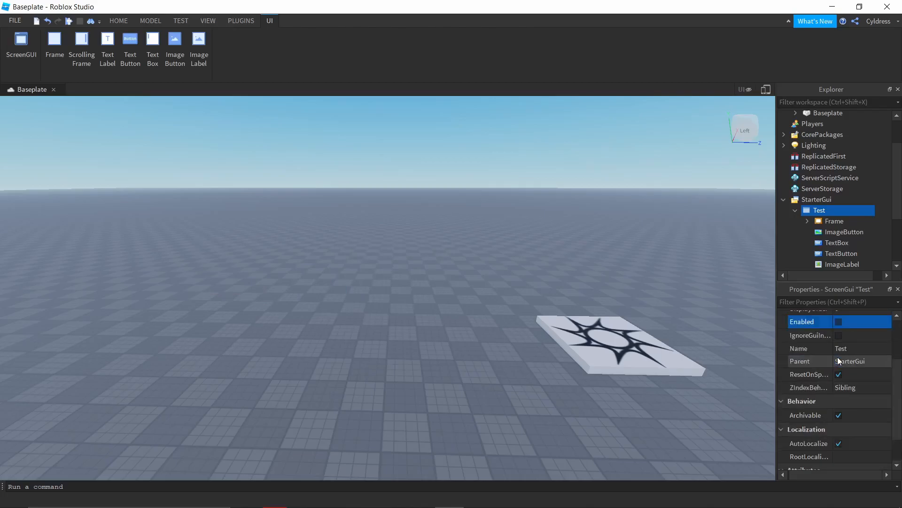
{"action": "left_click", "coordinate": [811, 376]}
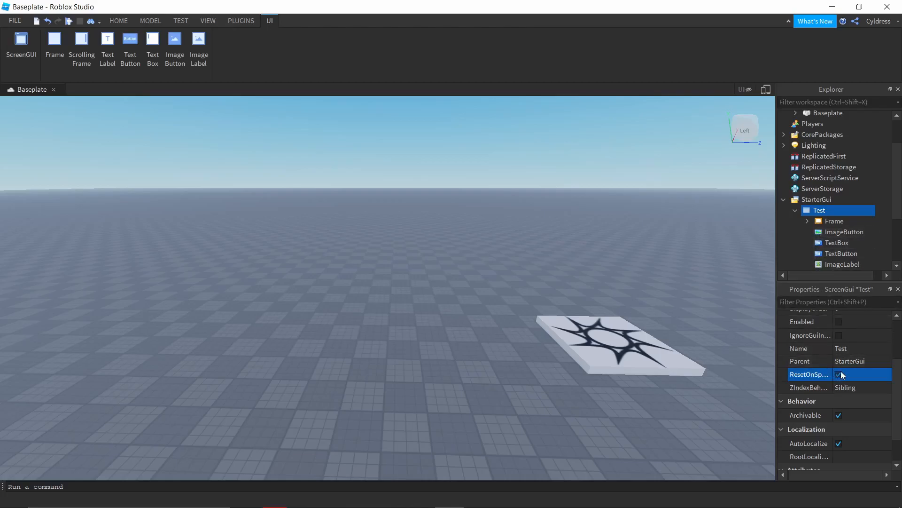
{"action": "left_click", "coordinate": [838, 321]}
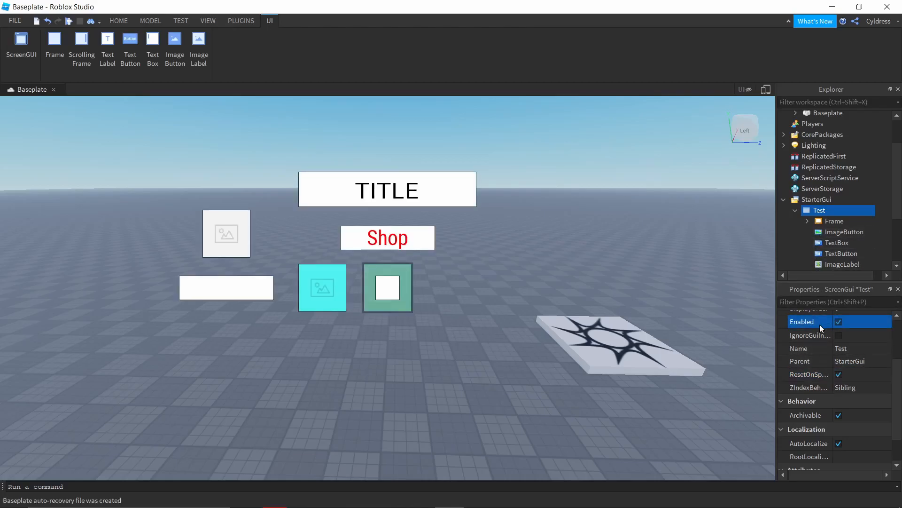
{"action": "left_click", "coordinate": [839, 375]}
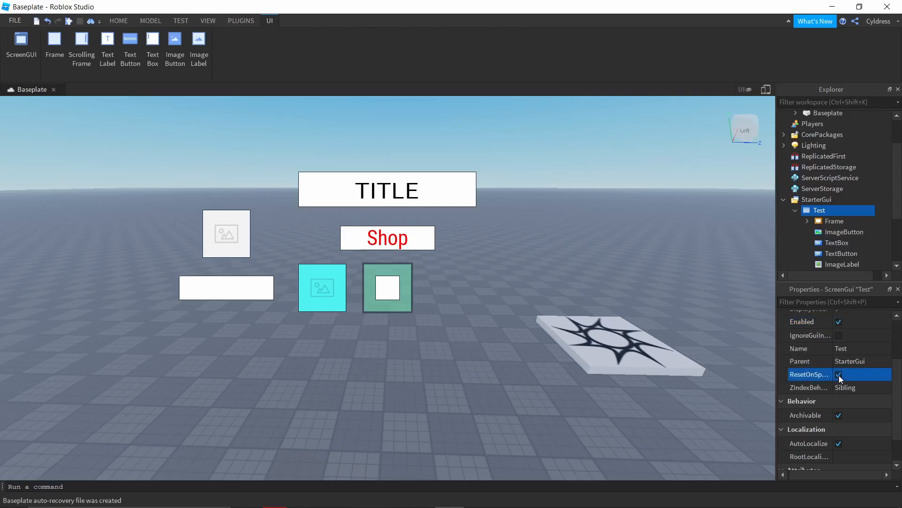
{"action": "left_click", "coordinate": [704, 269]}
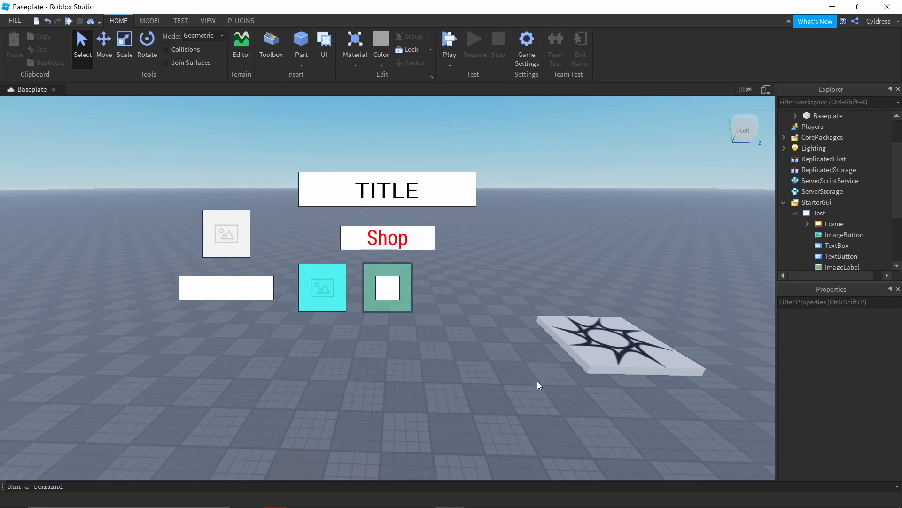
{"action": "scroll", "coordinate": [808, 222], "scroll_direction": "down", "scroll_amount": 2}
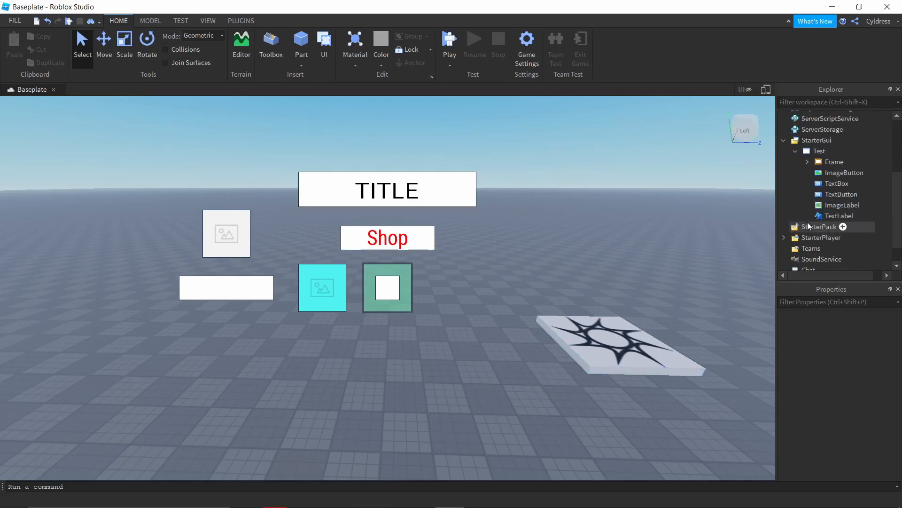